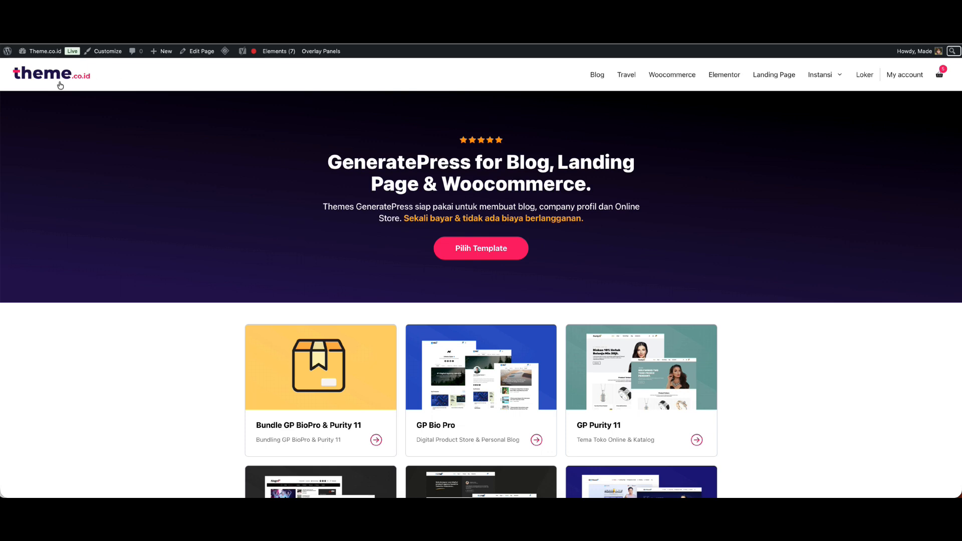
Open the GP Purity 8 template demo from the Landing Page category of theme.co.id.
left_click(767, 82)
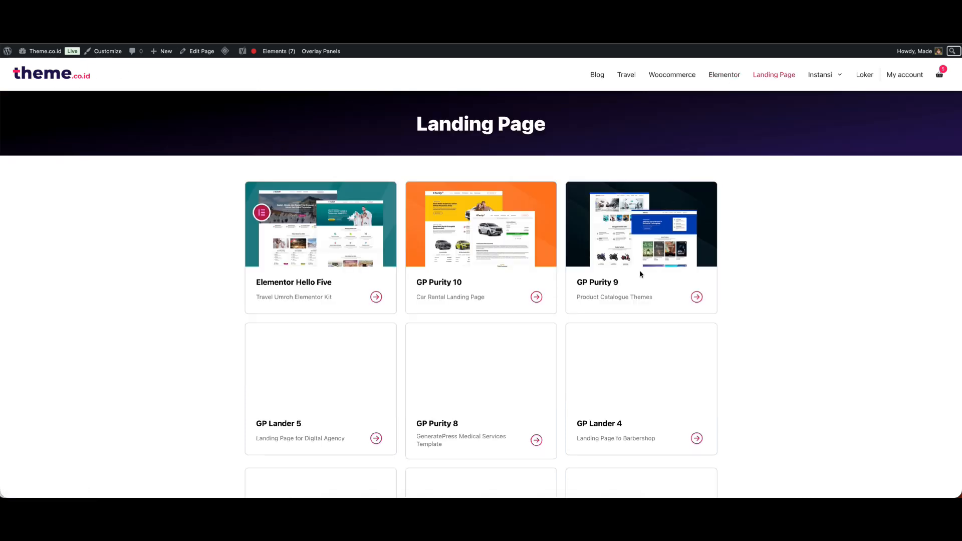
scroll(438, 371, "down", 2)
left_click(462, 320)
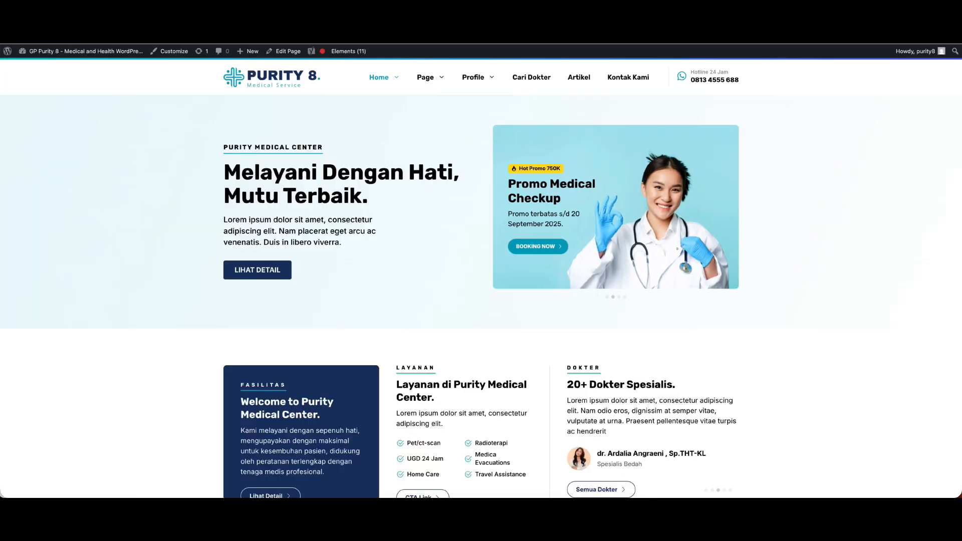
Open the demo site's dashboard and review its installed themes and plugins.
mouse_move(70, 51)
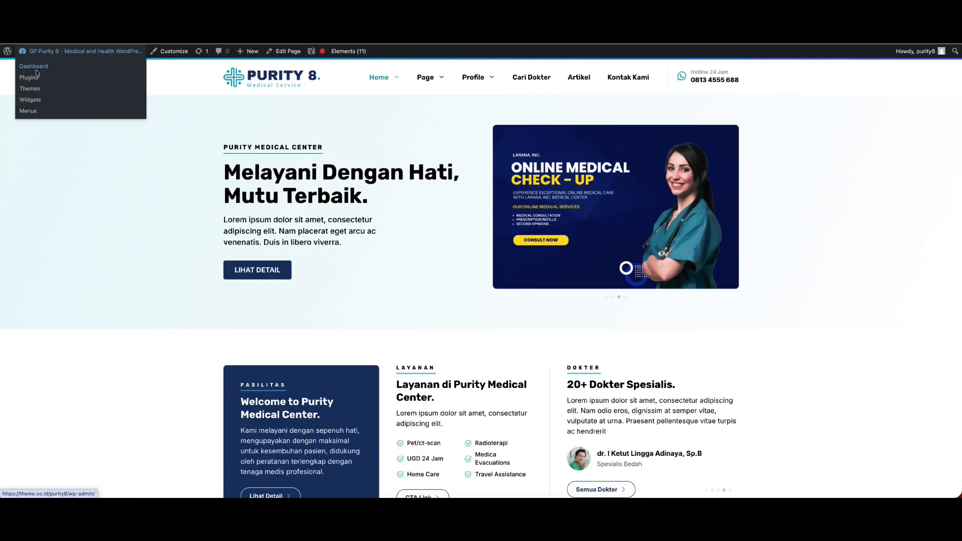
left_click(36, 71)
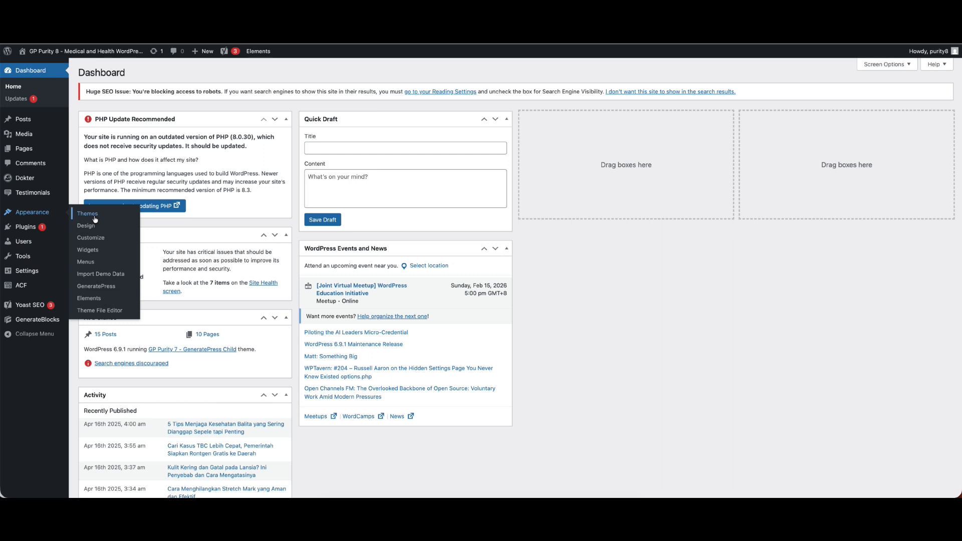
left_click(95, 218)
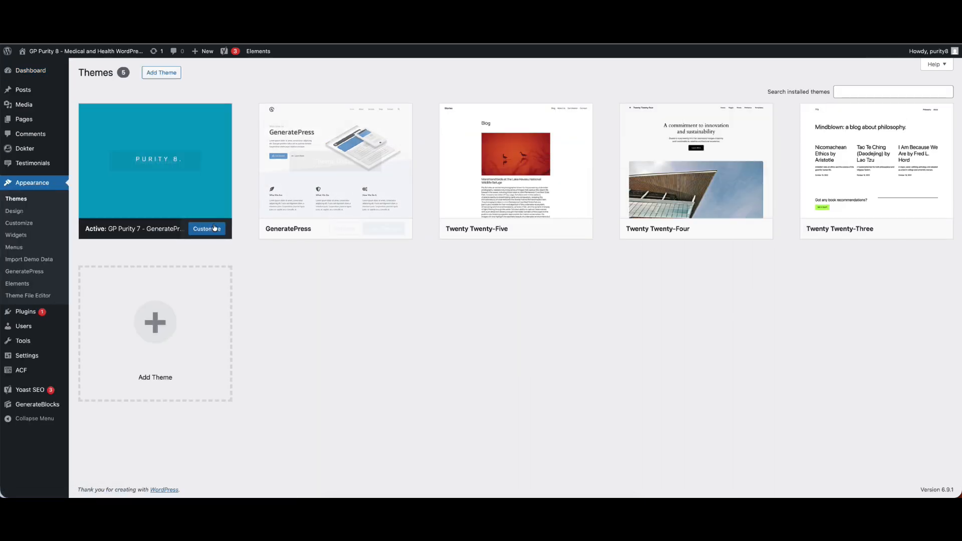
mouse_move(188, 168)
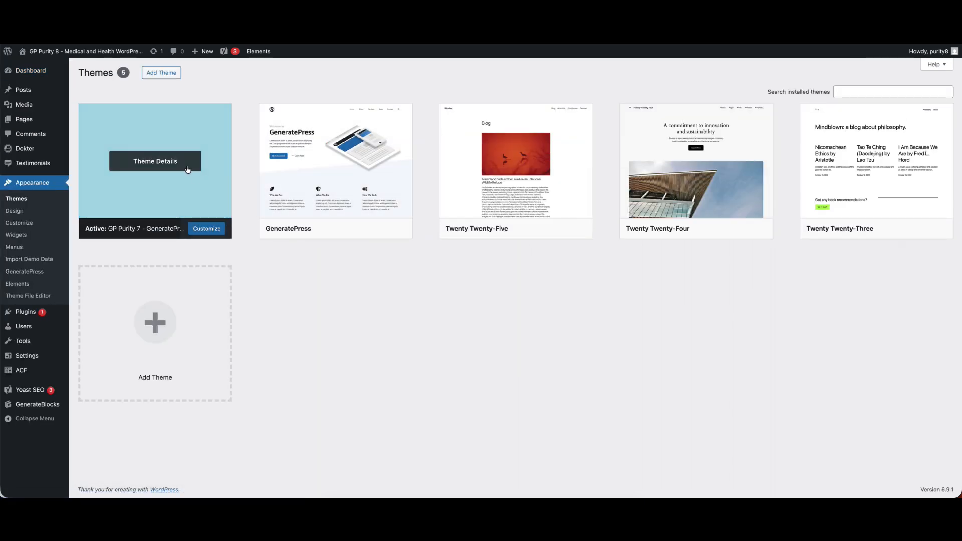
left_click(29, 312)
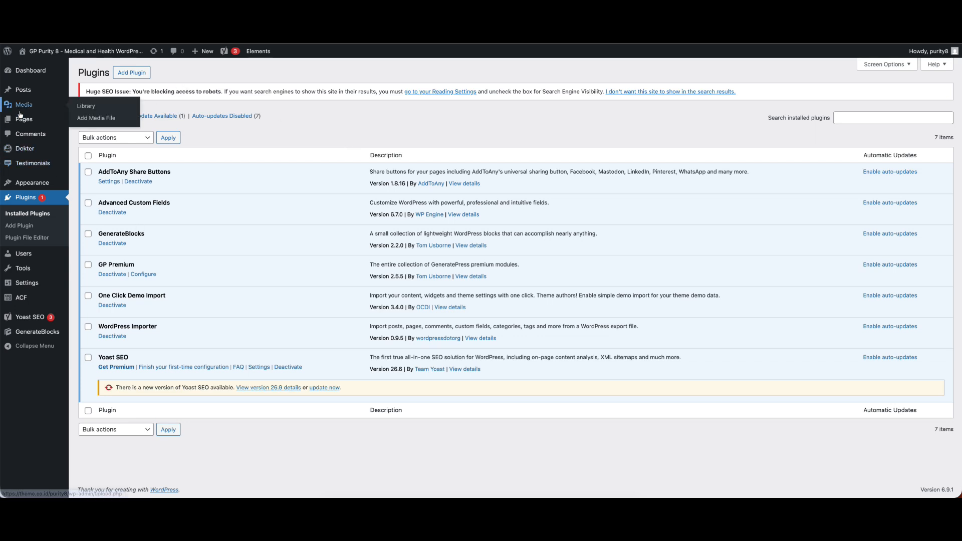
Open the Home Page in the block editor, show its block structure, and look through the page sections.
left_click(82, 119)
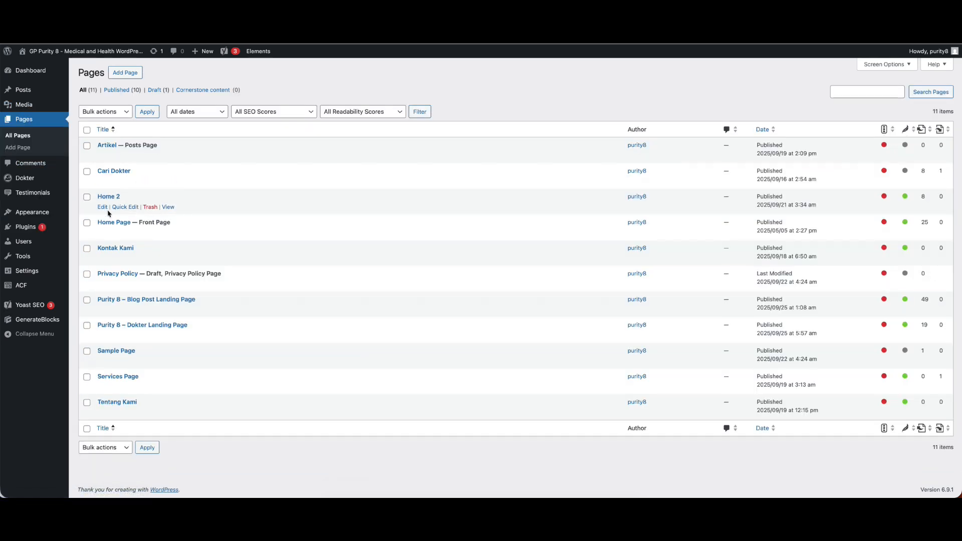
left_click(103, 233)
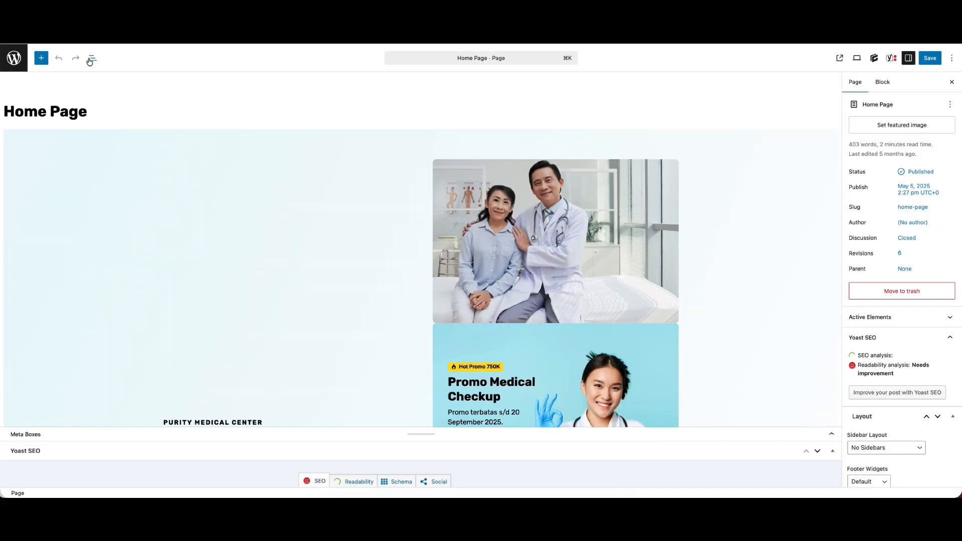
left_click(93, 58)
scroll(440, 253, "down", 5)
scroll(440, 252, "down", 5)
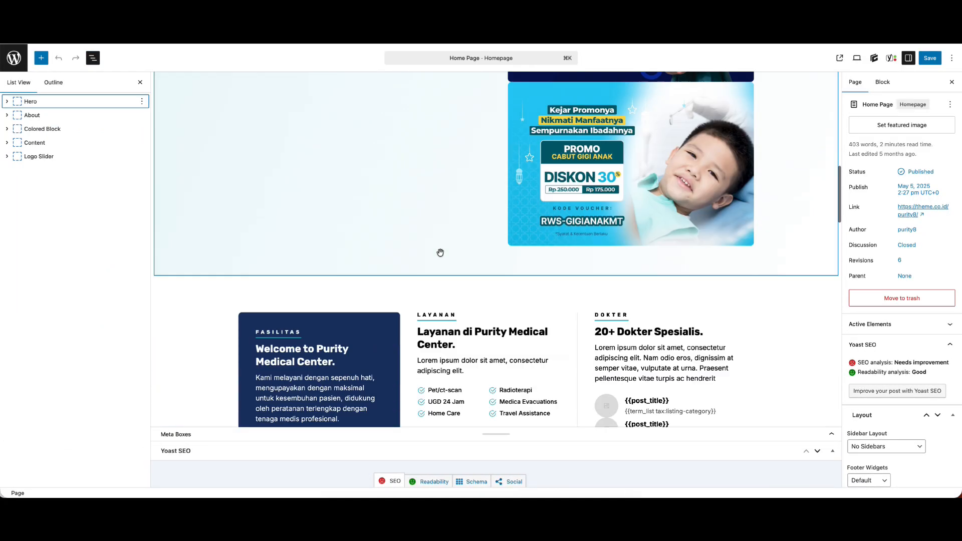
scroll(440, 251, "up", 10)
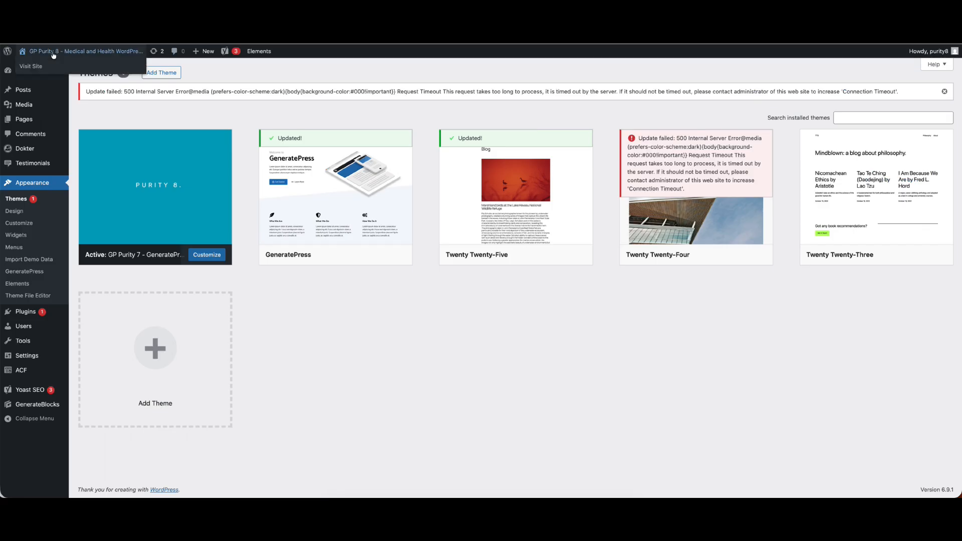
Open the live Purity 8 site in a separate tab and look through its homepage.
right_click(45, 66)
left_click(81, 69)
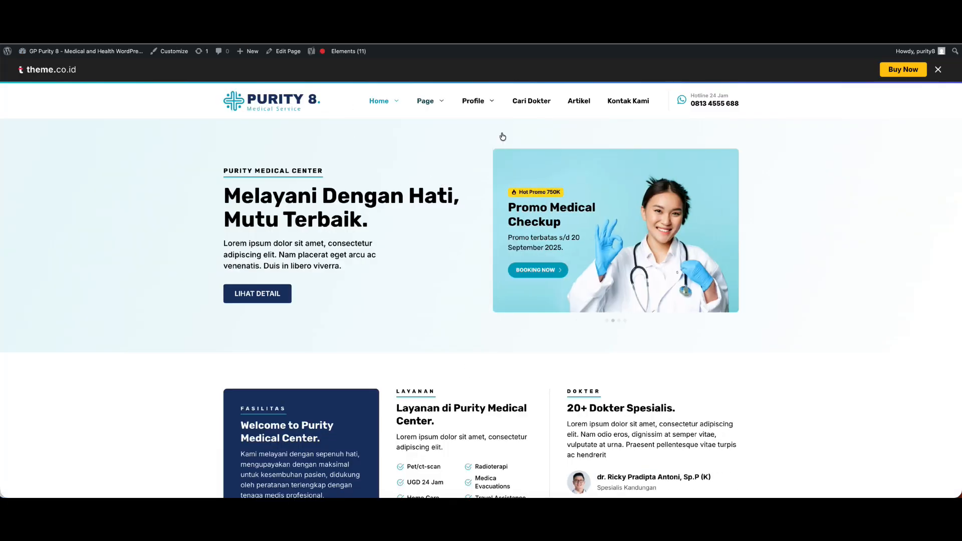
scroll(550, 261, "down", 6)
scroll(455, 140, "up", 7)
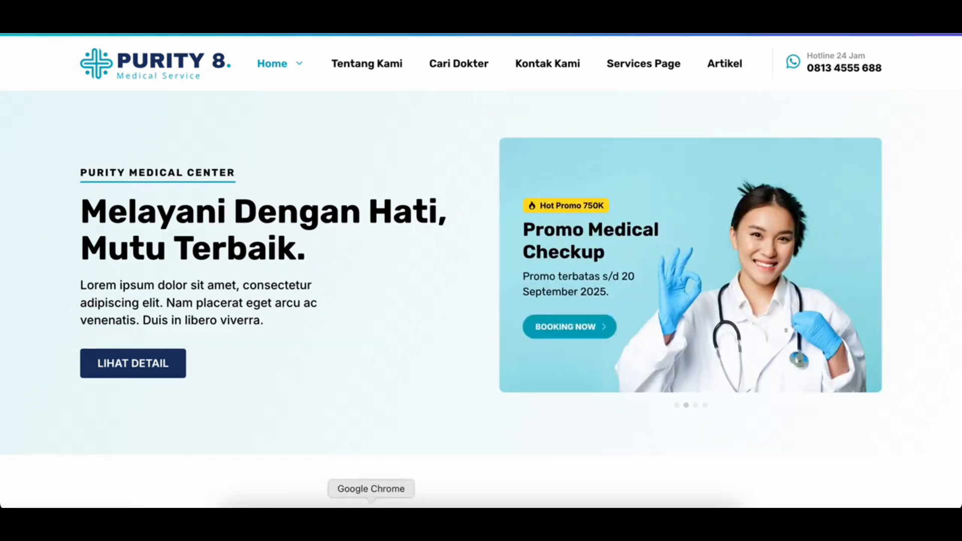
Switch to Google Chrome, open the theme customizer in a separate tab, and view the Site Identity settings.
left_click(372, 516)
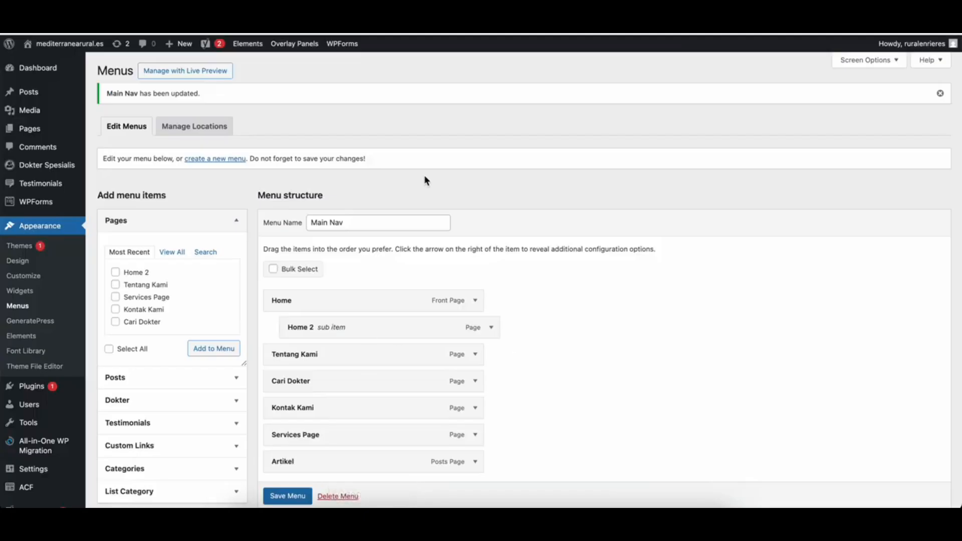
right_click(24, 275)
key("Escape")
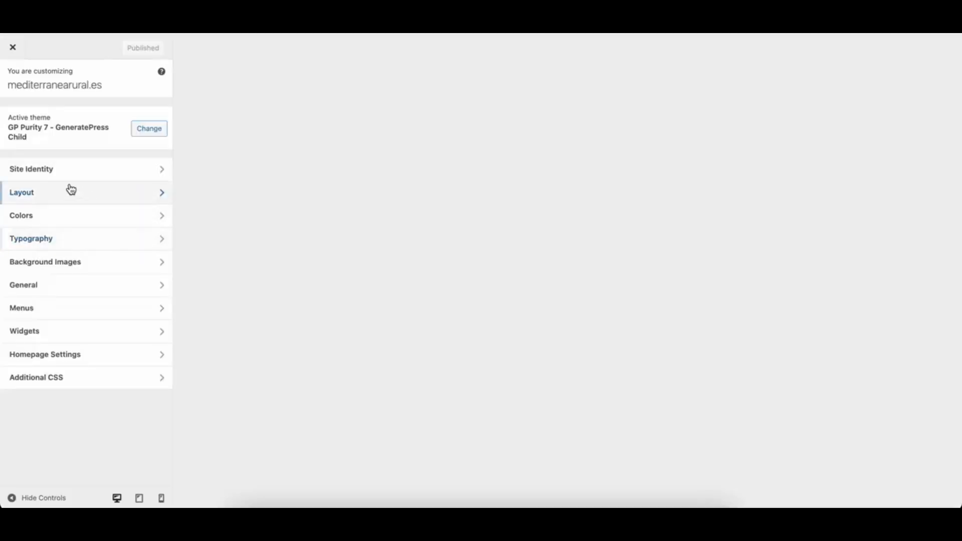
left_click(63, 170)
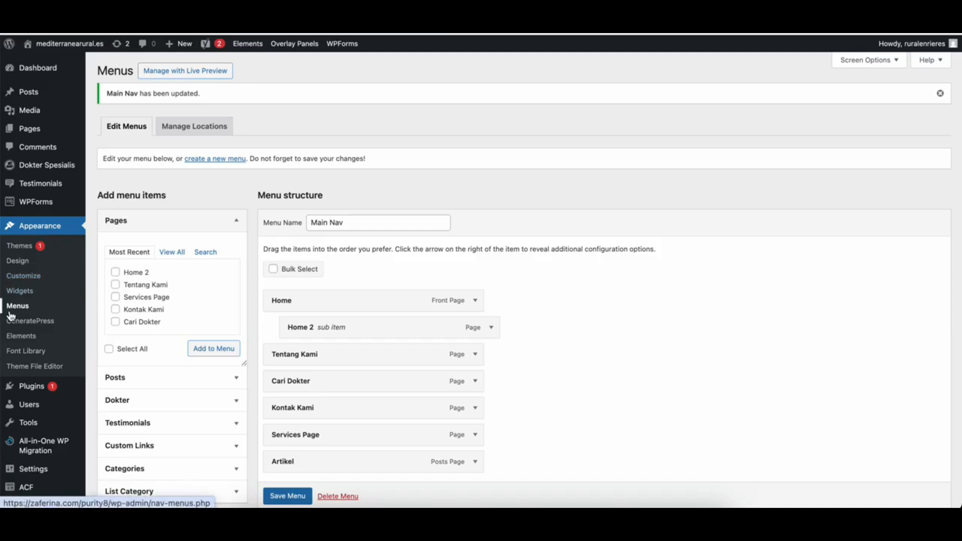
Open the site's menu management page and review the Main Nav items and display locations.
left_click(8, 313)
scroll(561, 381, "down", 4)
scroll(401, 161, "up", 2)
scroll(396, 158, "down", 1)
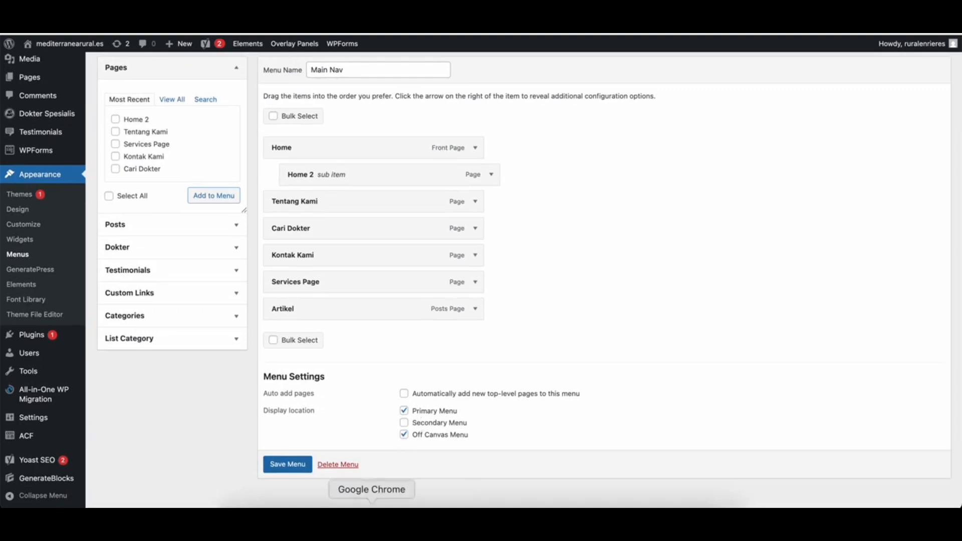
Switch to Firefox, highlight the hotline text in the live site's header, and return to Google Chrome.
right_click(331, 505)
left_click(331, 505)
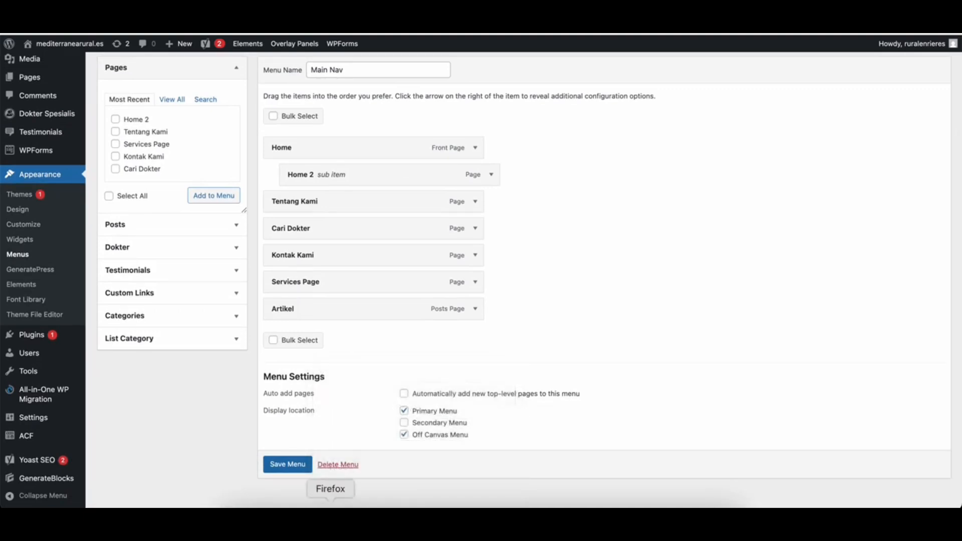
left_click(331, 505)
left_click_drag(810, 55, 887, 77)
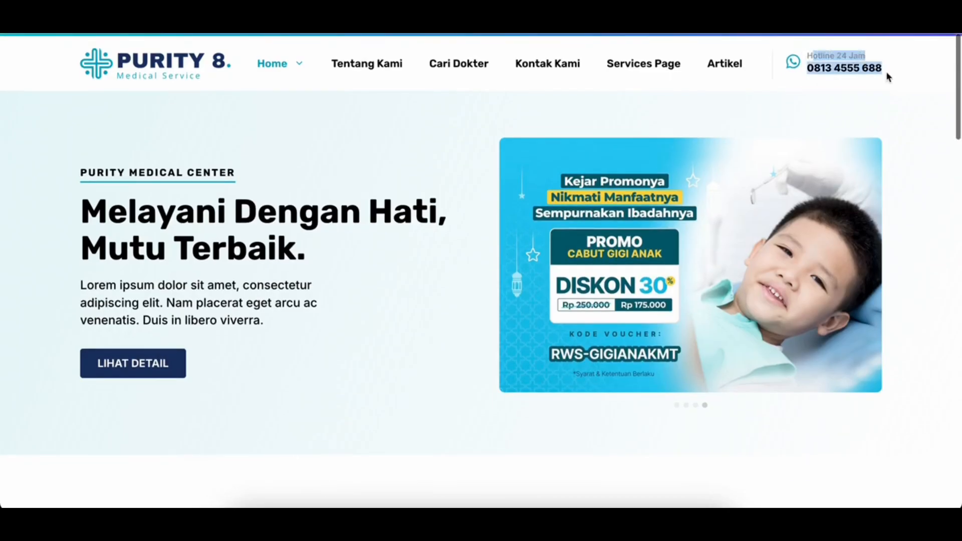
left_click(370, 504)
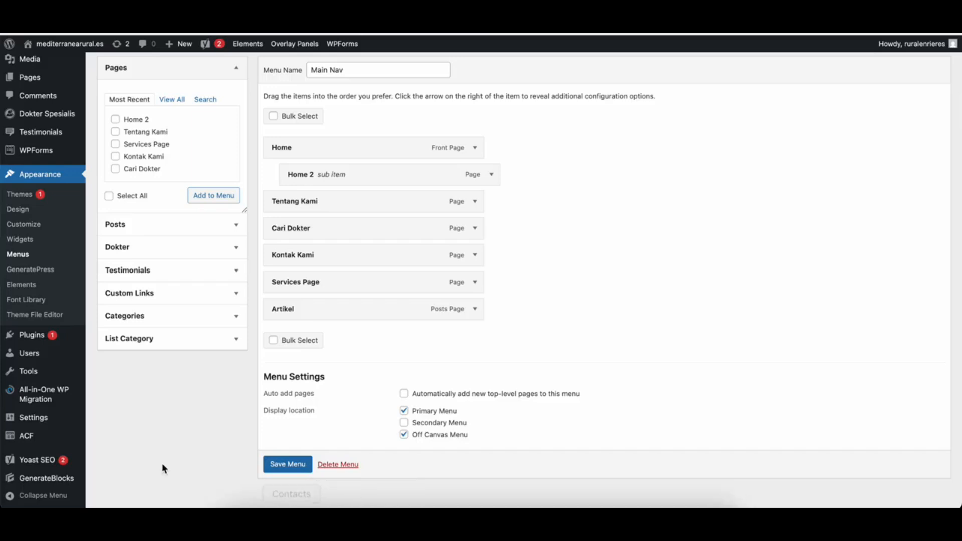
Open the #Header Widget element for editing from the Elements list and show its block structure.
left_click(23, 285)
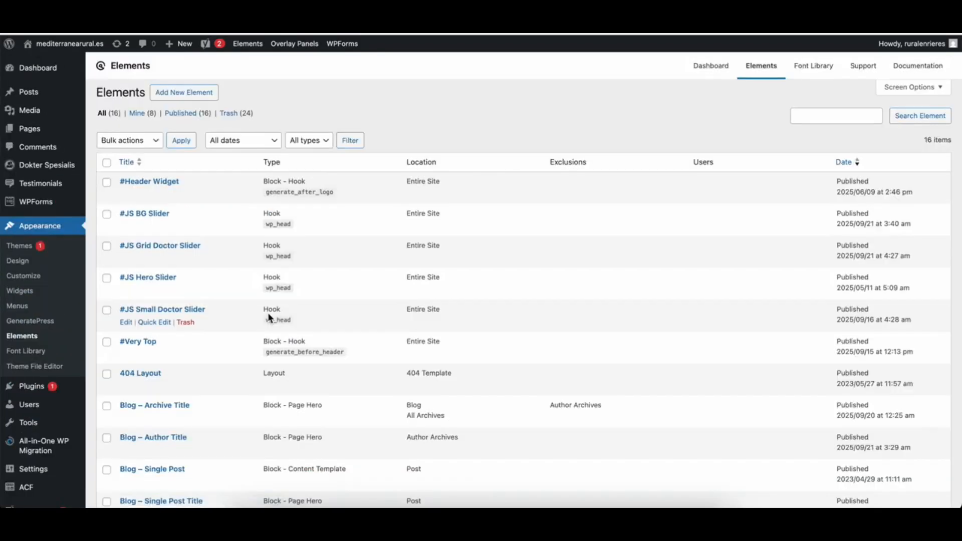
mouse_move(157, 195)
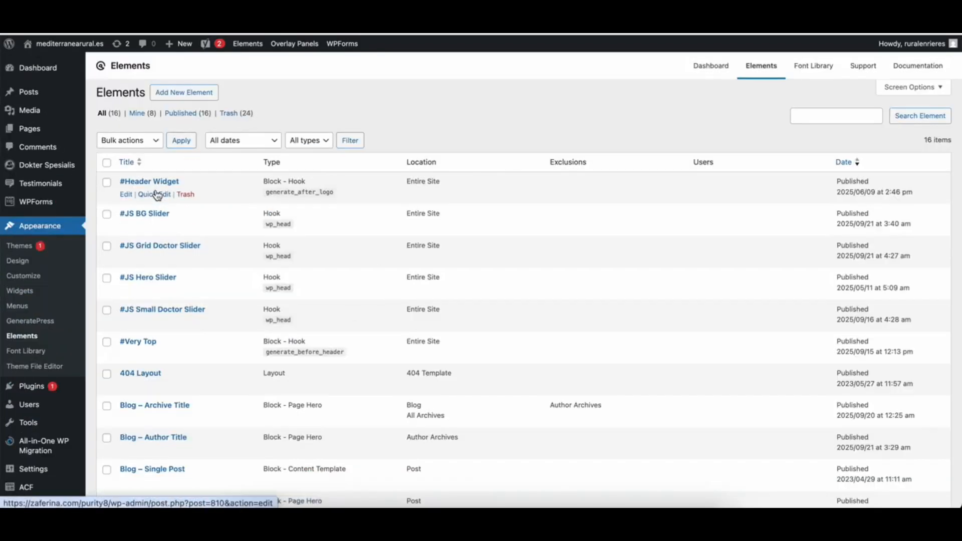
left_click(125, 195)
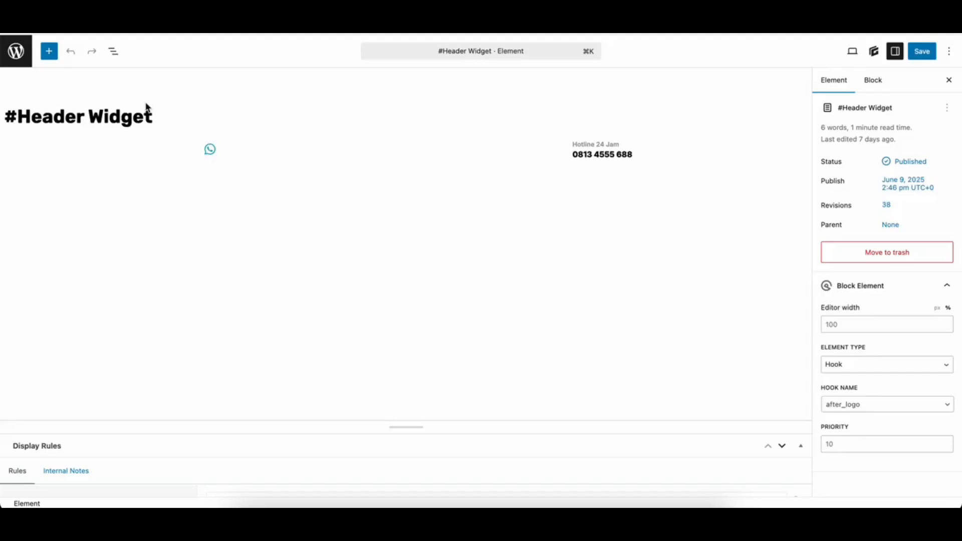
left_click(117, 61)
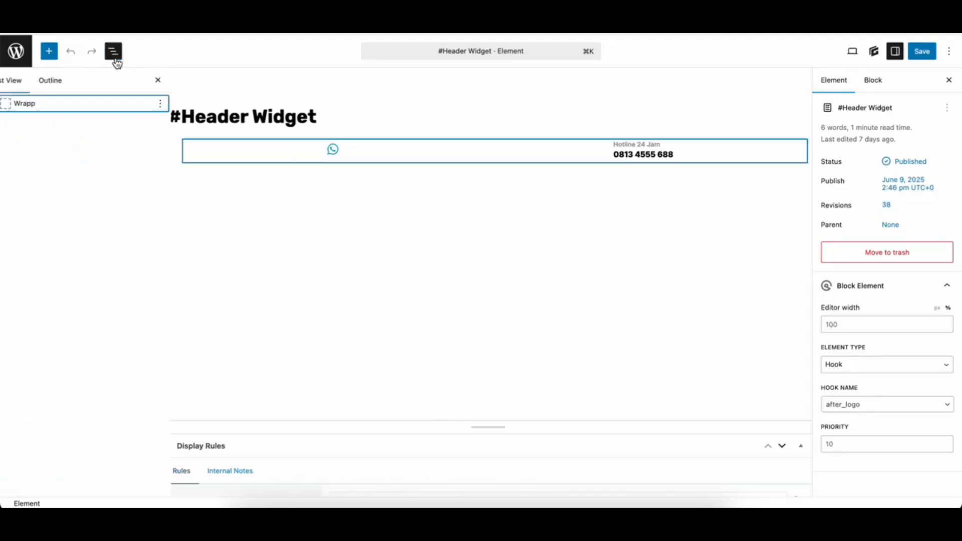
Inspect the hotline headline and phone number button blocks, and open the phone number button's link field.
left_click(646, 145)
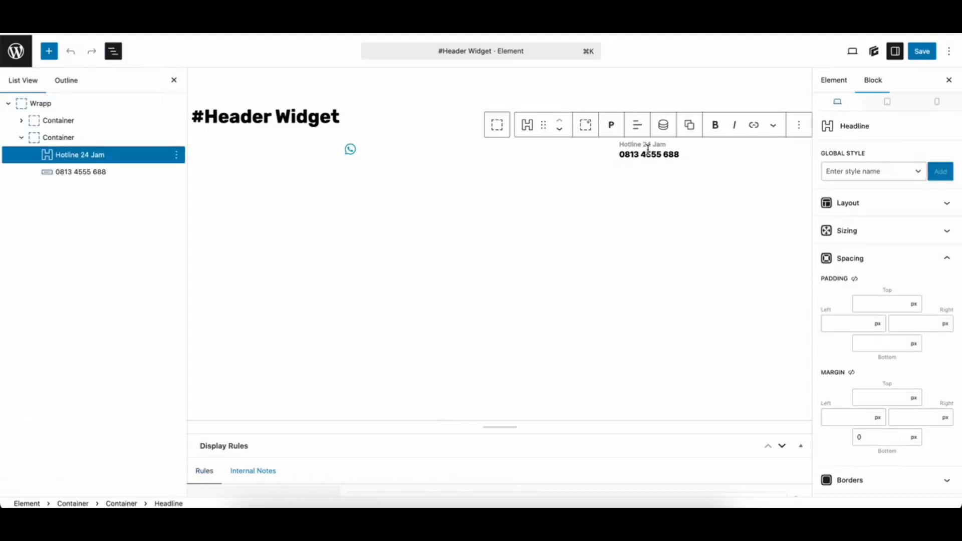
left_click(646, 156)
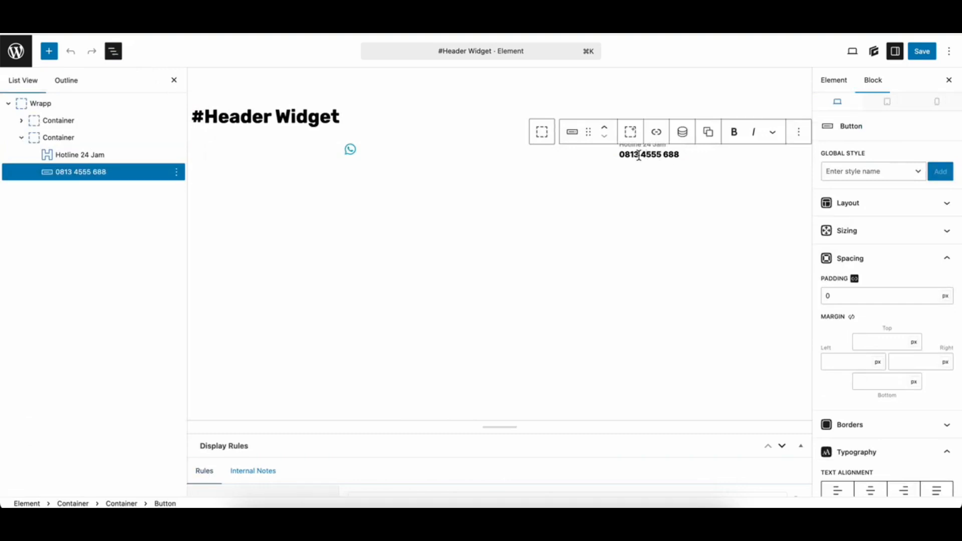
left_click(77, 172)
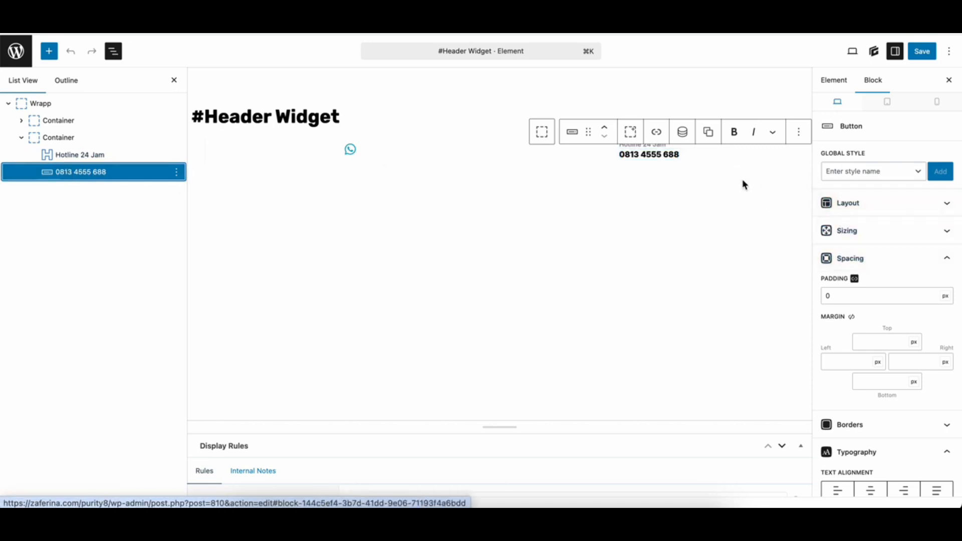
left_click(657, 133)
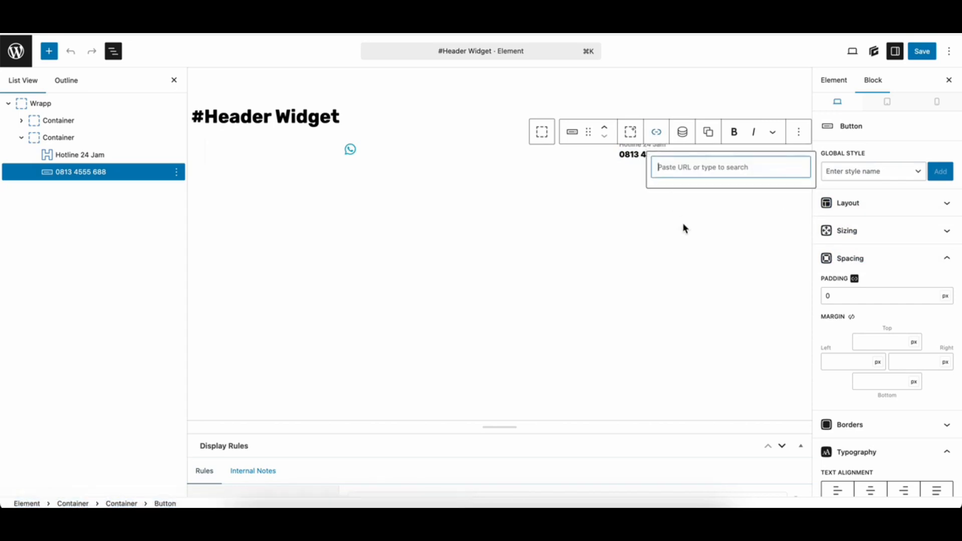
key("Return")
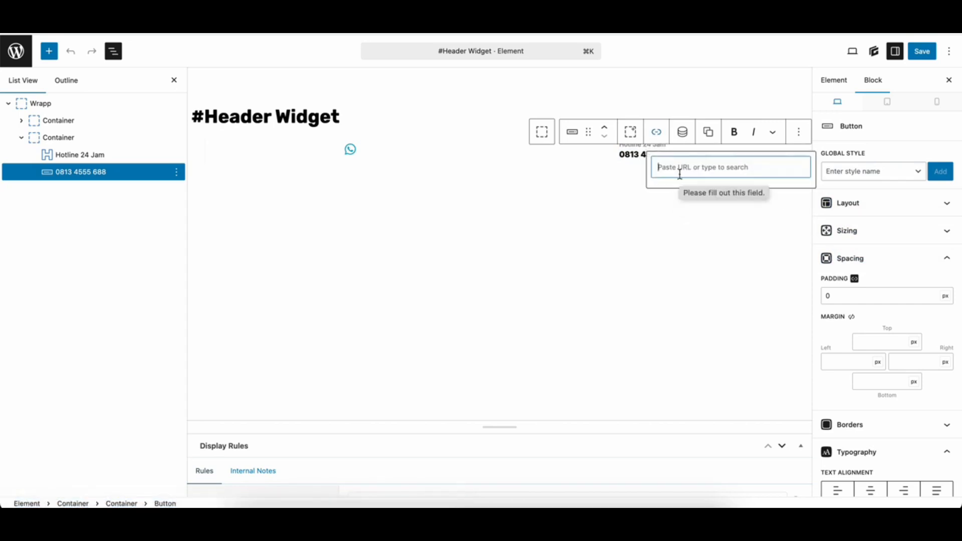
Select the WhatsApp Icon block in the first container and view its icon SVG settings.
left_click(21, 120)
left_click(63, 138)
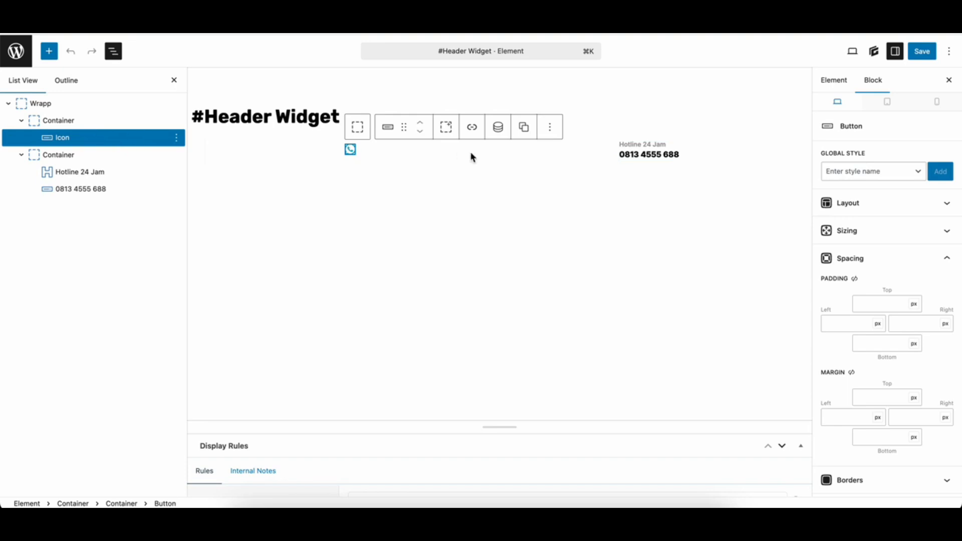
scroll(916, 357, "down", 7)
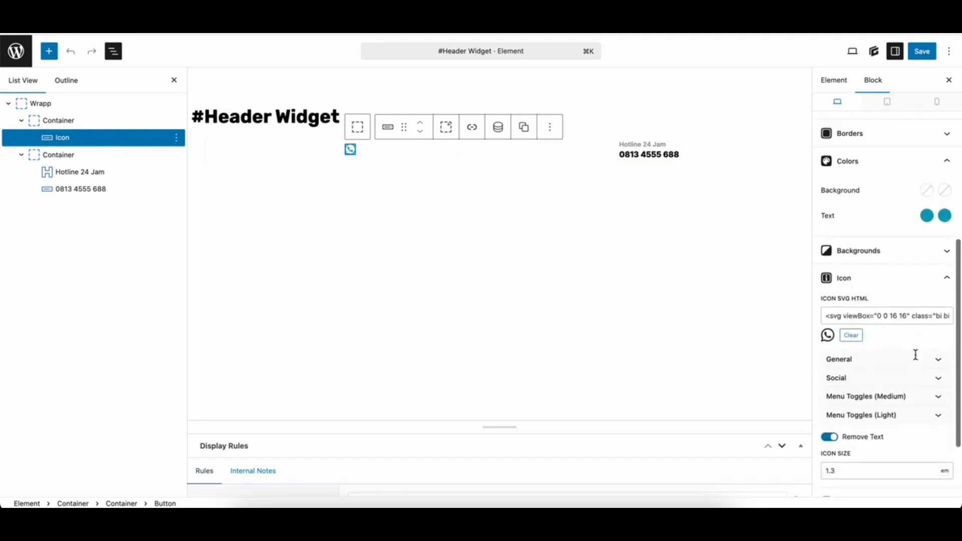
Switch to Firefox, search the web for "bootstrap icon" in a new tab, and open the Bootstrap Icons site.
left_click(333, 501)
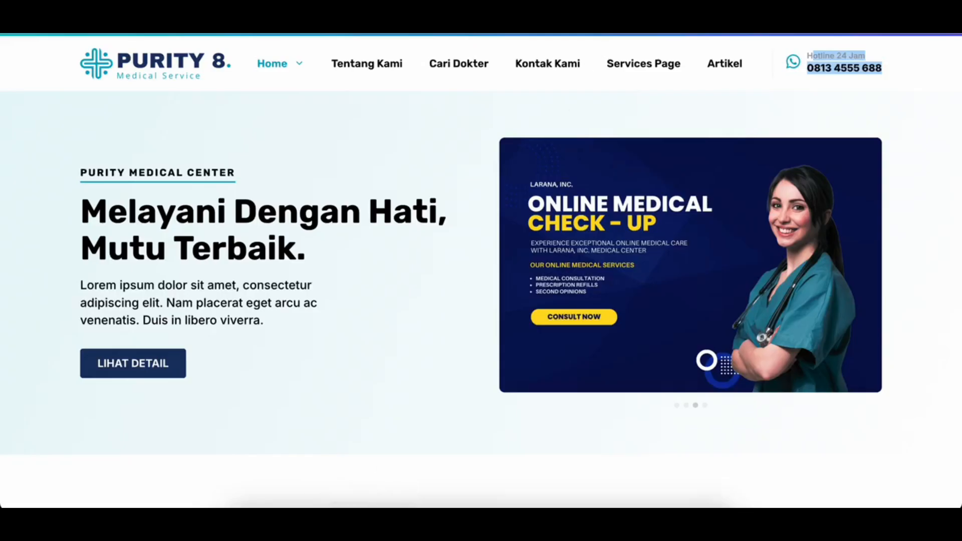
key("super+t")
type("boots")
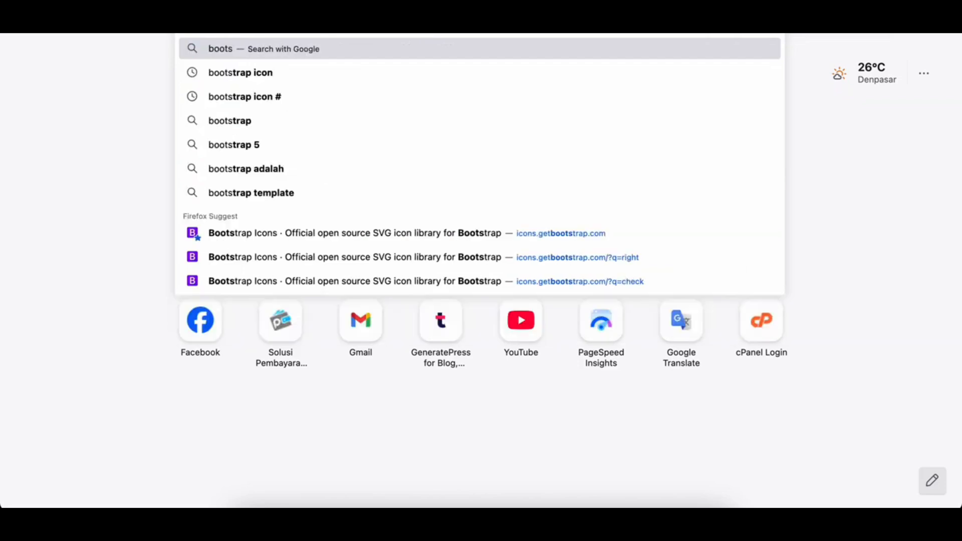
key("Down")
key("Return")
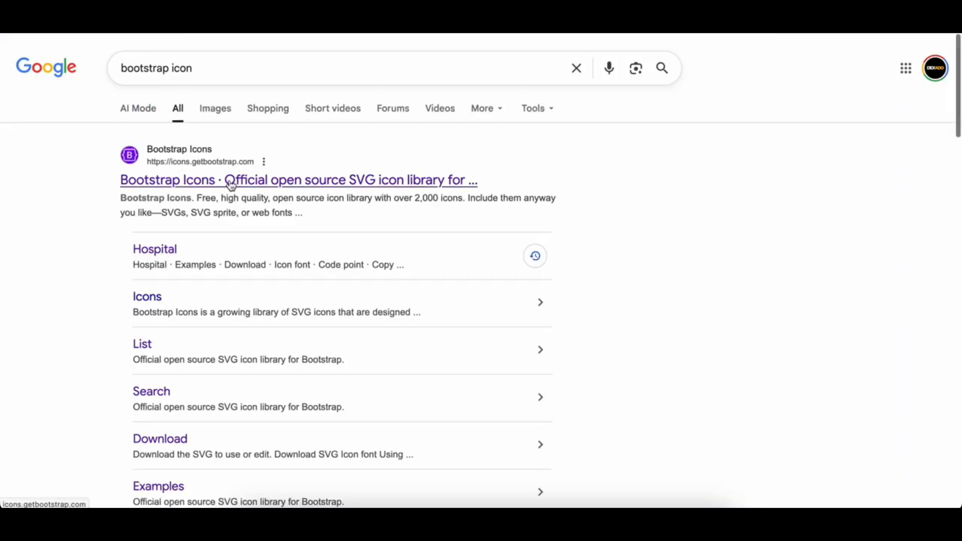
left_click(307, 190)
Search the Bootstrap Icons library for "phone" and look through the matching icons.
scroll(931, 290, "down", 8)
scroll(915, 294, "up", 2)
scroll(843, 296, "up", 3)
left_click(799, 338)
type("phn")
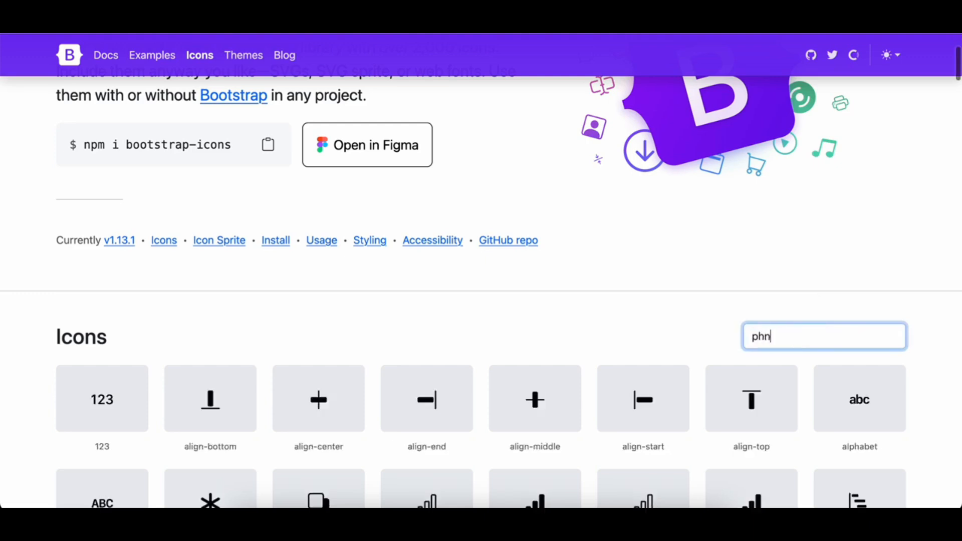
key("BackSpace")
type("o")
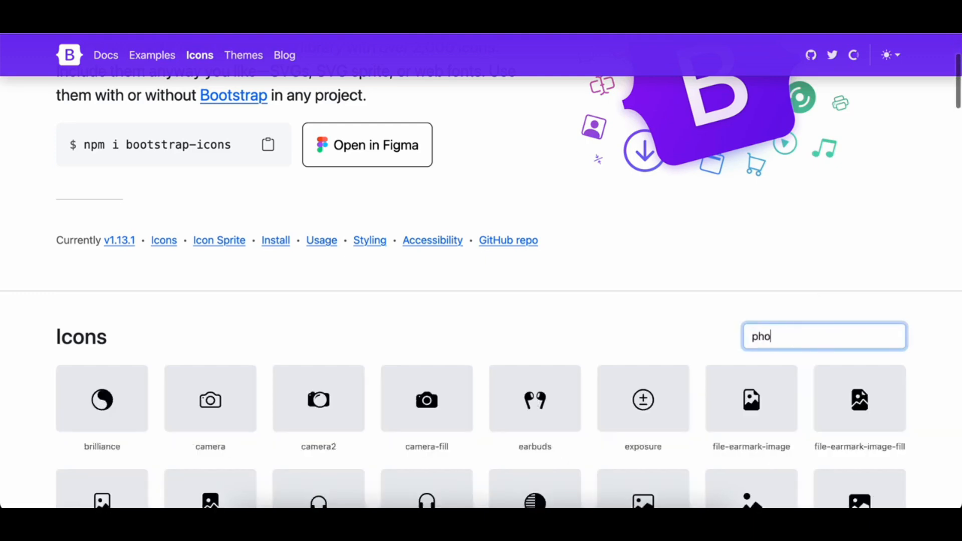
type("ne")
scroll(758, 344, "down", 5)
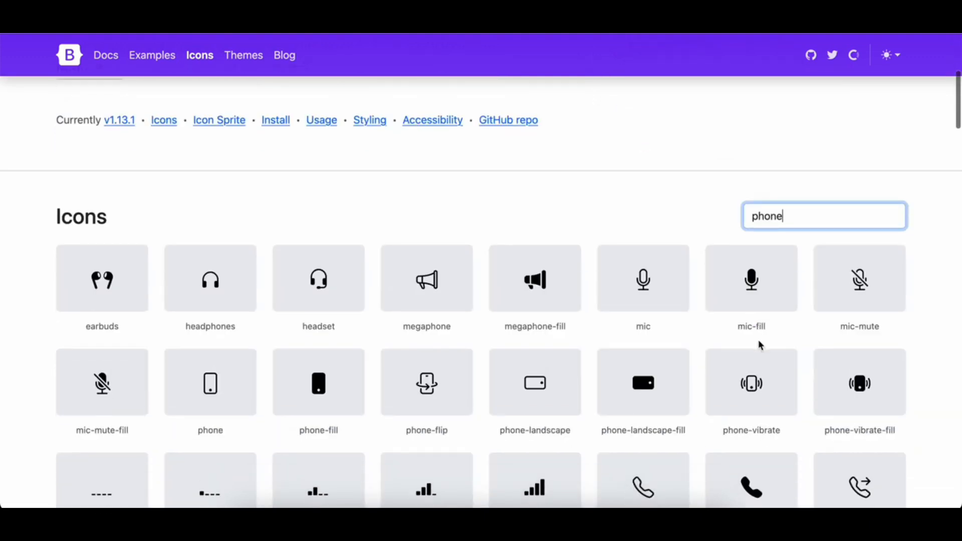
Open the "phone" icon's page and copy its SVG HTML code.
left_click(217, 282)
scroll(944, 414, "down", 3)
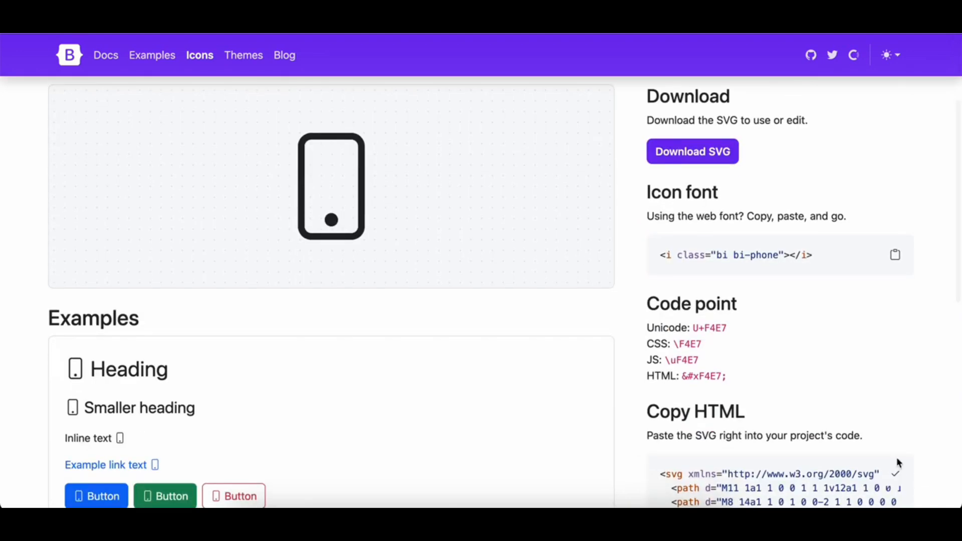
scroll(896, 462, "down", 2)
Switch to Chrome and select the entire SVG HTML code of the #Header Widget's Icon block.
left_click(369, 505)
left_click(878, 315)
scroll(864, 318, "up", 4)
scroll(870, 443, "down", 3)
triple_click(867, 383)
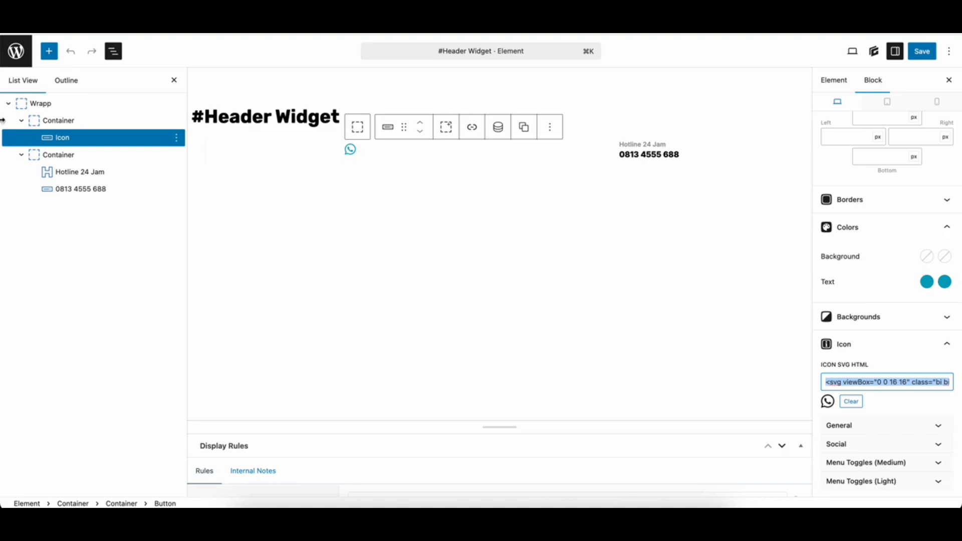
Switch to Firefox and preview the Purity 8 home page header at desktop width and in the 375 × 812 responsive mobile view.
left_click(328, 499)
scroll(640, 200, "up", 6)
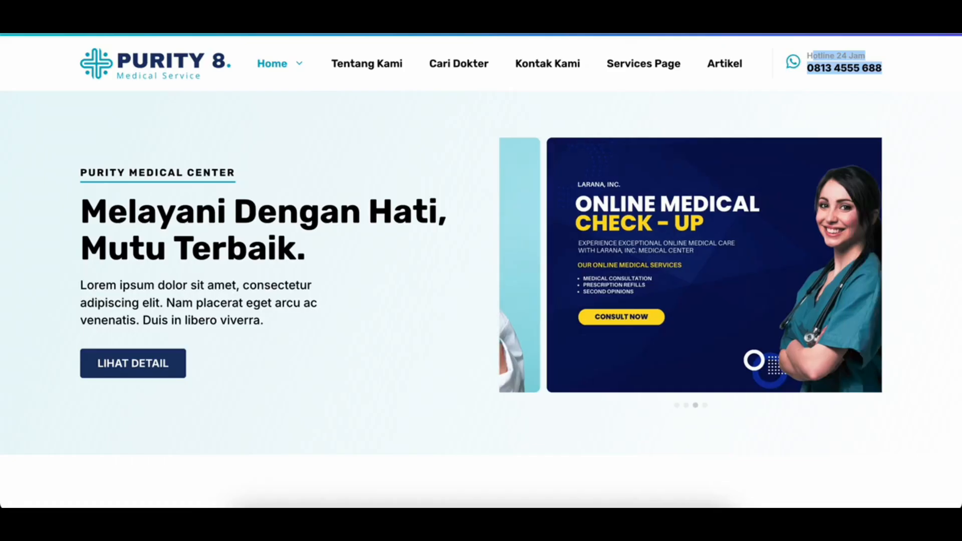
left_click(781, 107)
scroll(781, 107, "up", 2)
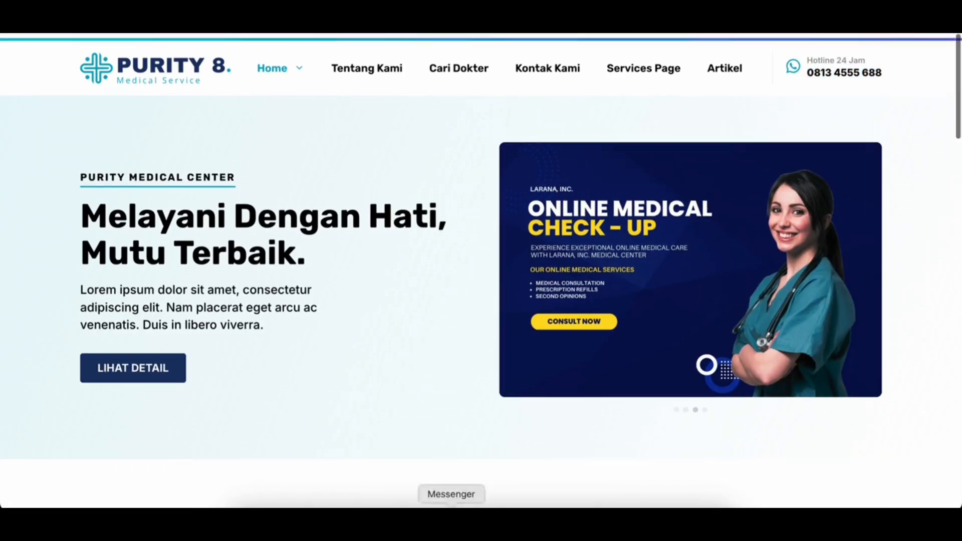
left_click(373, 502)
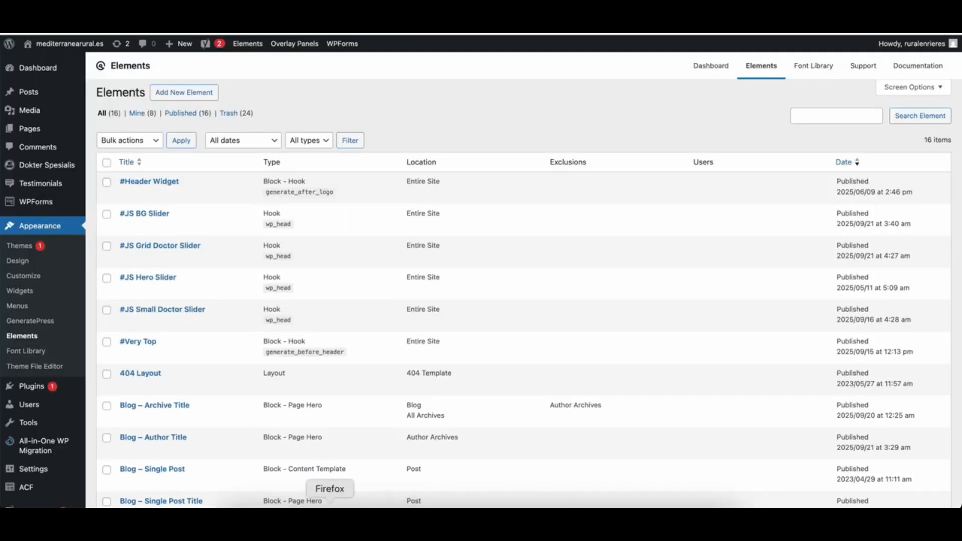
left_click(330, 503)
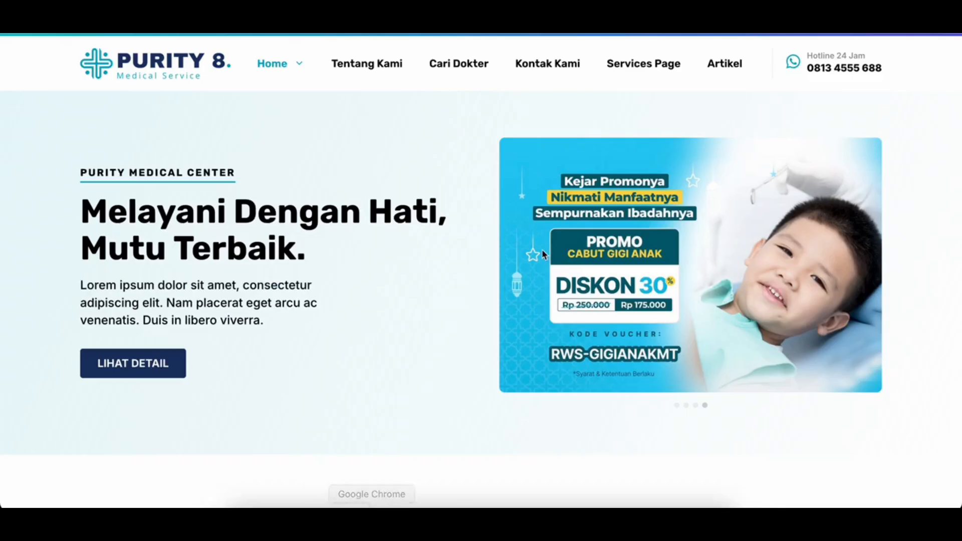
key("super+alt+m")
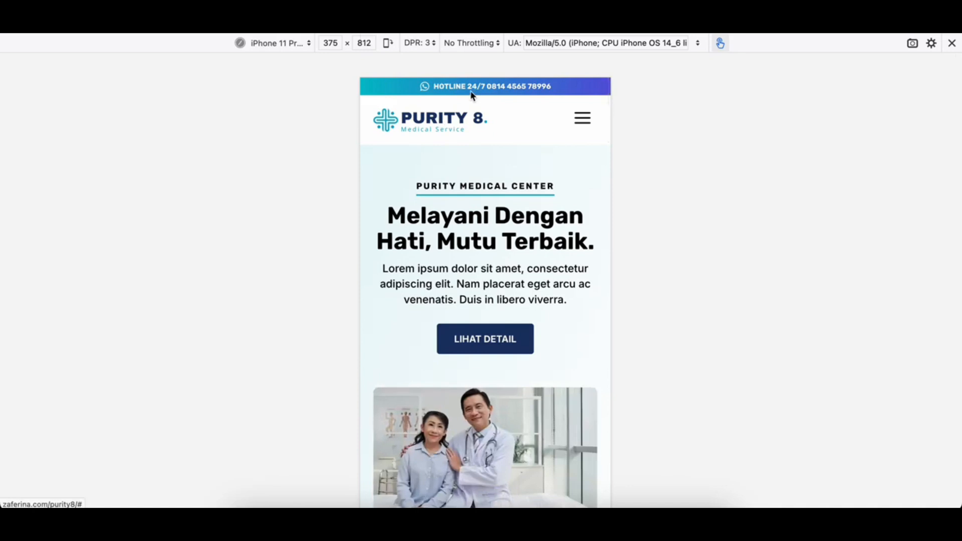
key("super+alt+m")
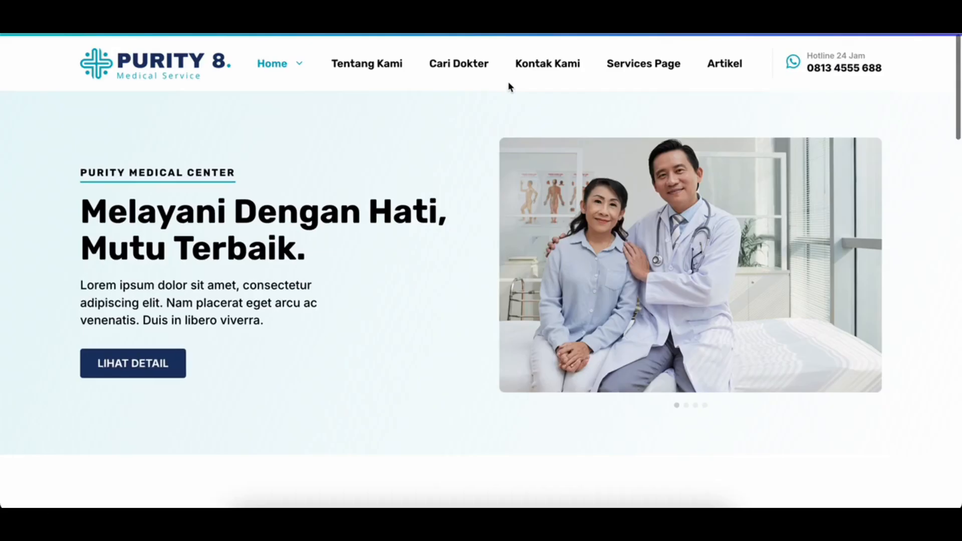
Switch to Chrome, open the #Very Top element for editing from the Elements list, and show its block structure.
left_click(373, 503)
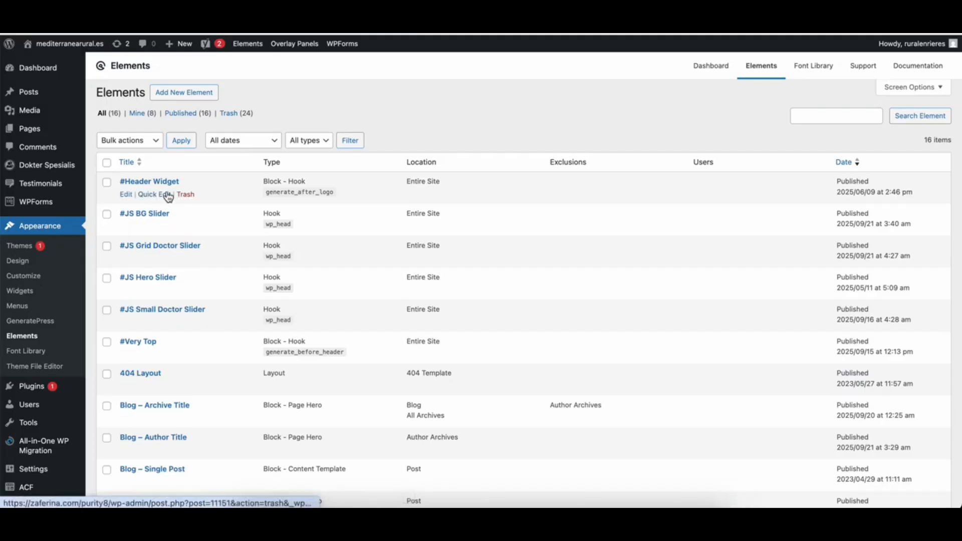
scroll(135, 311, "down", 1)
left_click(126, 346)
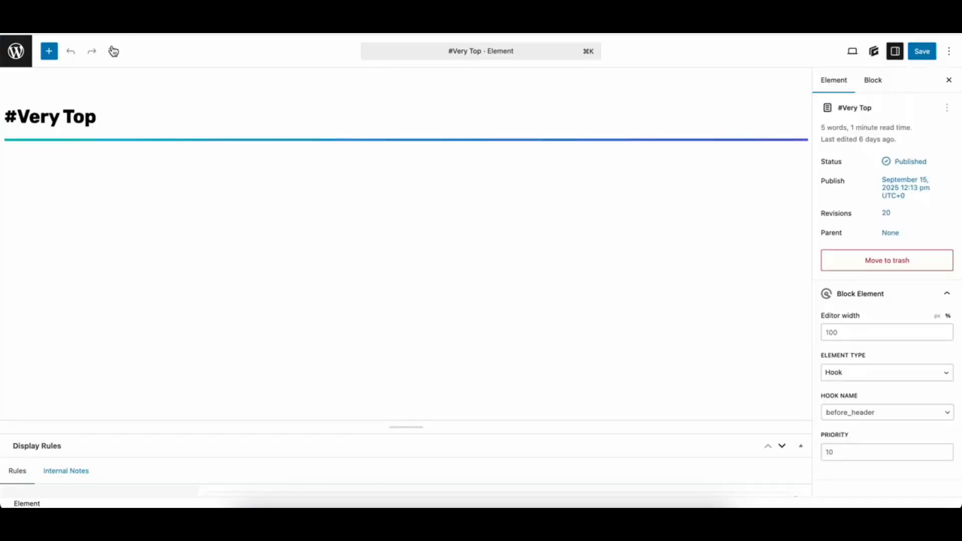
left_click(113, 51)
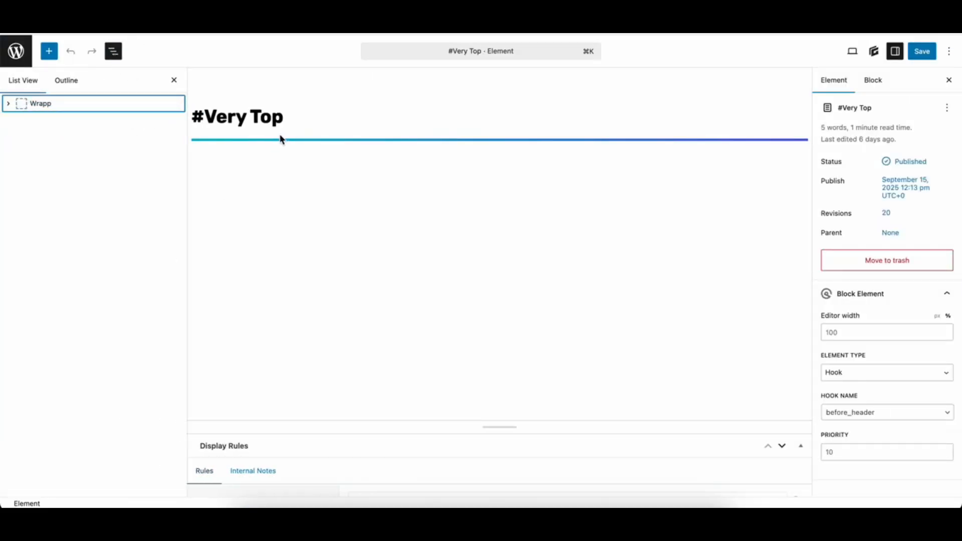
Select the Wrapp container and display its block styles for Tablet & mobile.
left_click(878, 87)
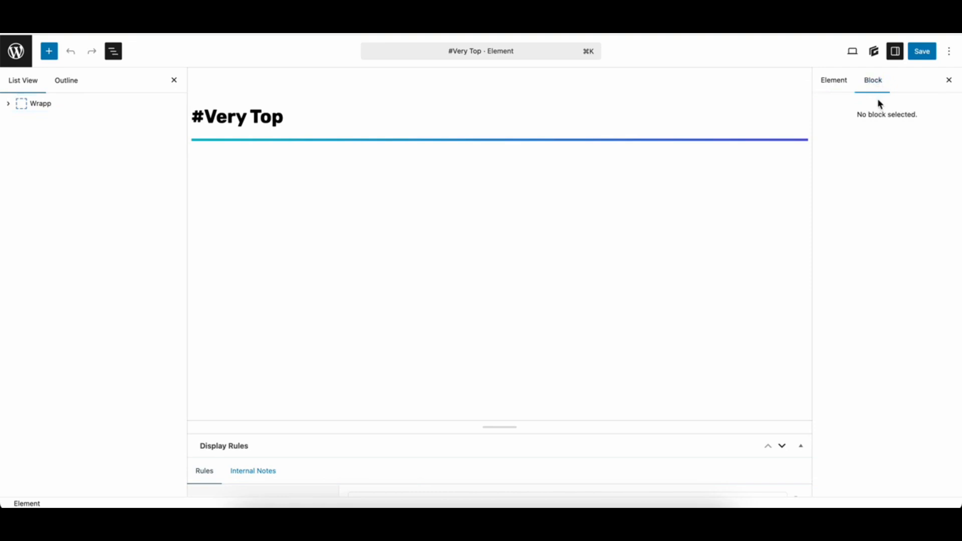
left_click(77, 103)
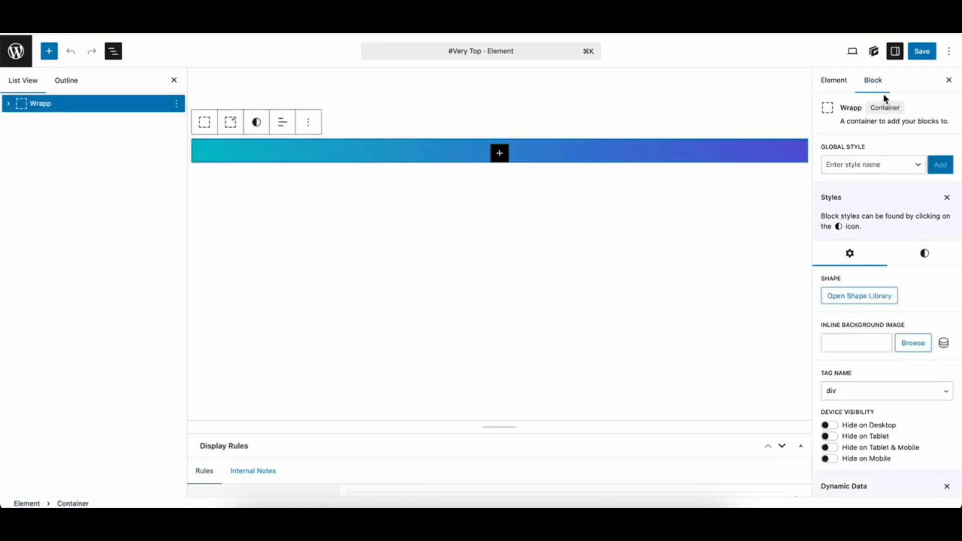
left_click(926, 254)
scroll(921, 301, "down", 3)
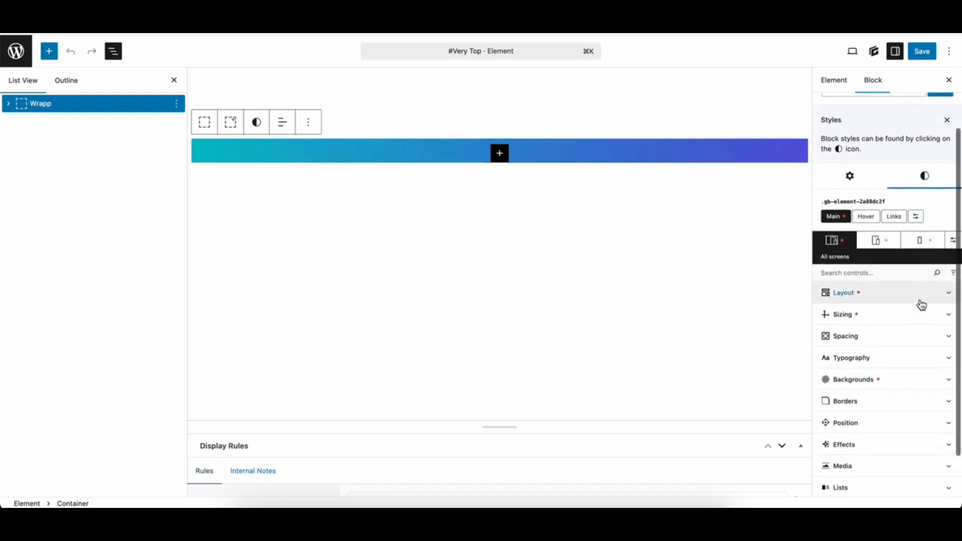
scroll(921, 305, "down", 1)
scroll(921, 305, "up", 1)
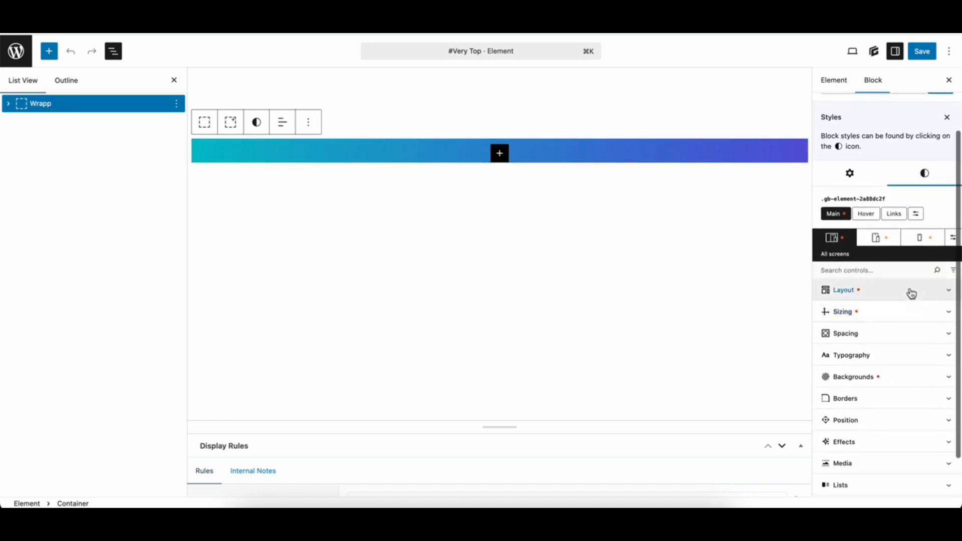
left_click(880, 239)
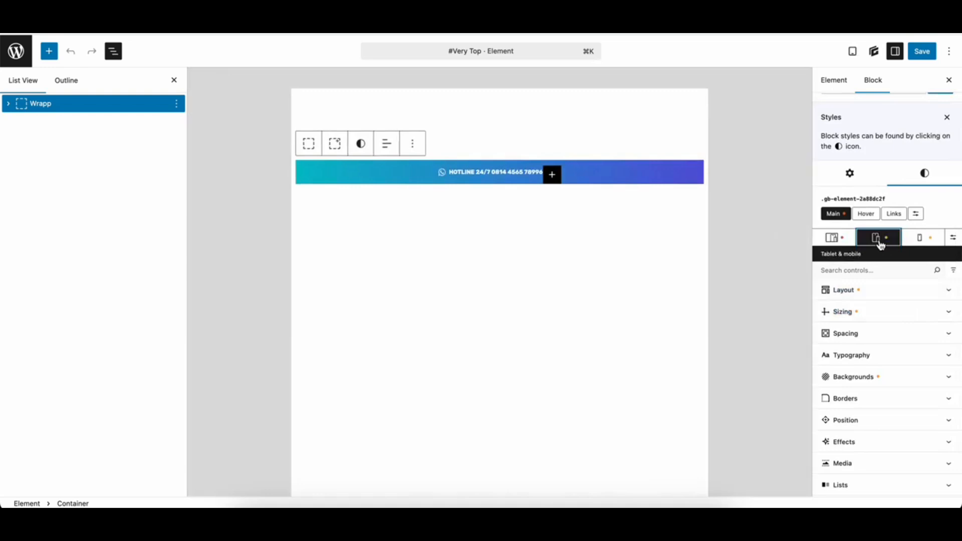
Select the hotline button in the gradient bar, highlight its phone number, and open its link settings.
left_click(479, 173)
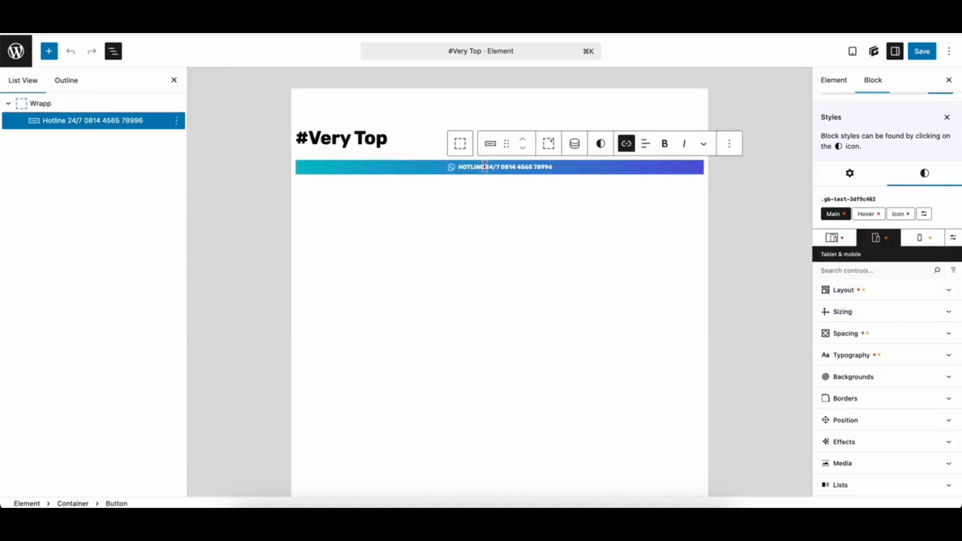
left_click_drag(499, 167, 543, 171)
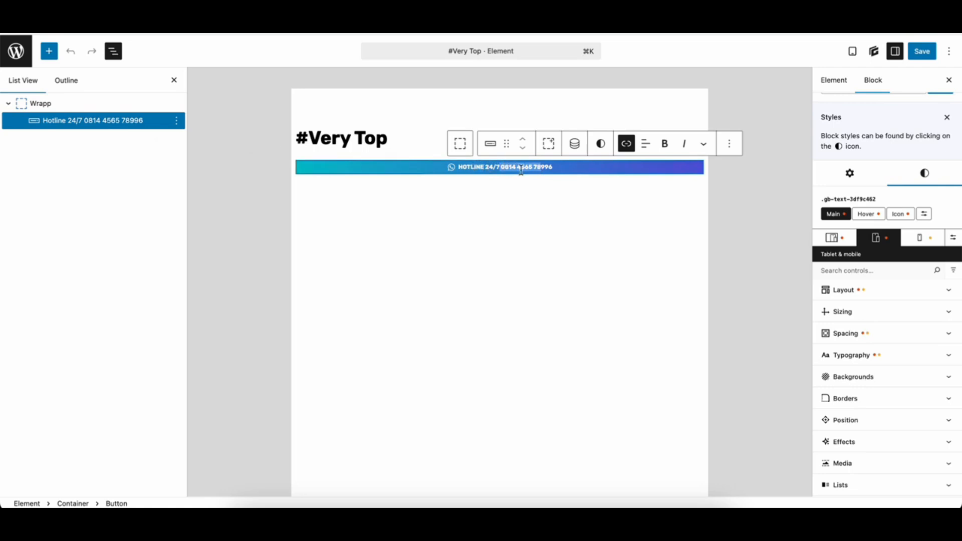
left_click(631, 146)
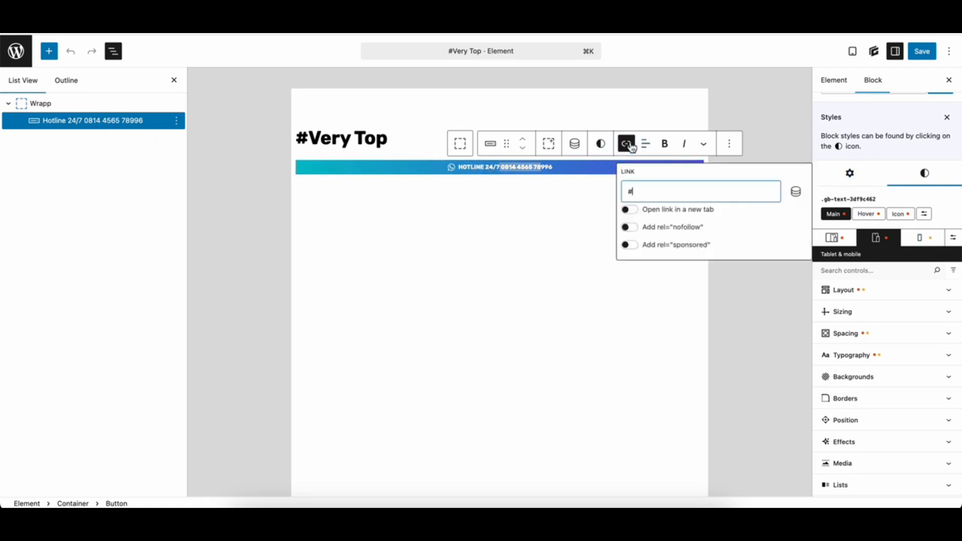
Inspect the Wrapp container's gradient background settings for All screens.
left_click(44, 104)
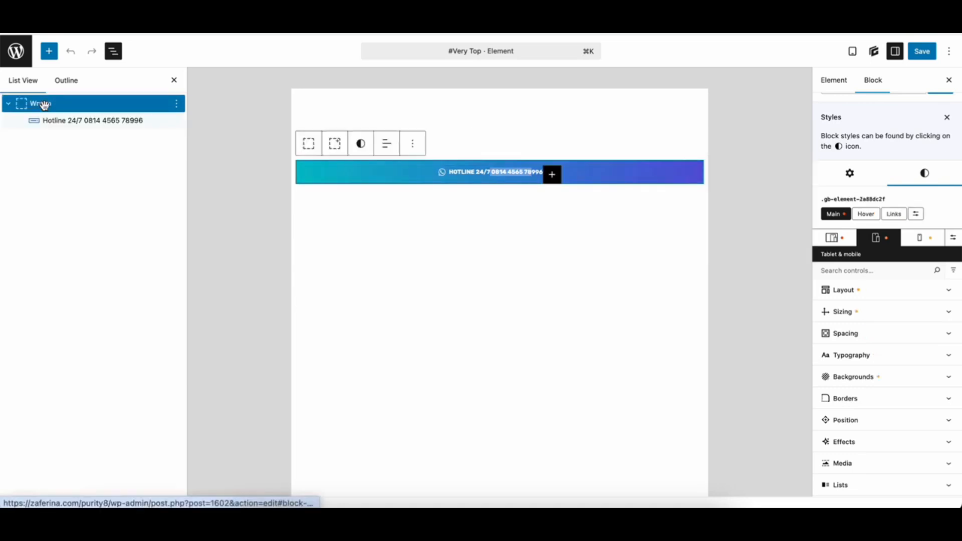
left_click(900, 381)
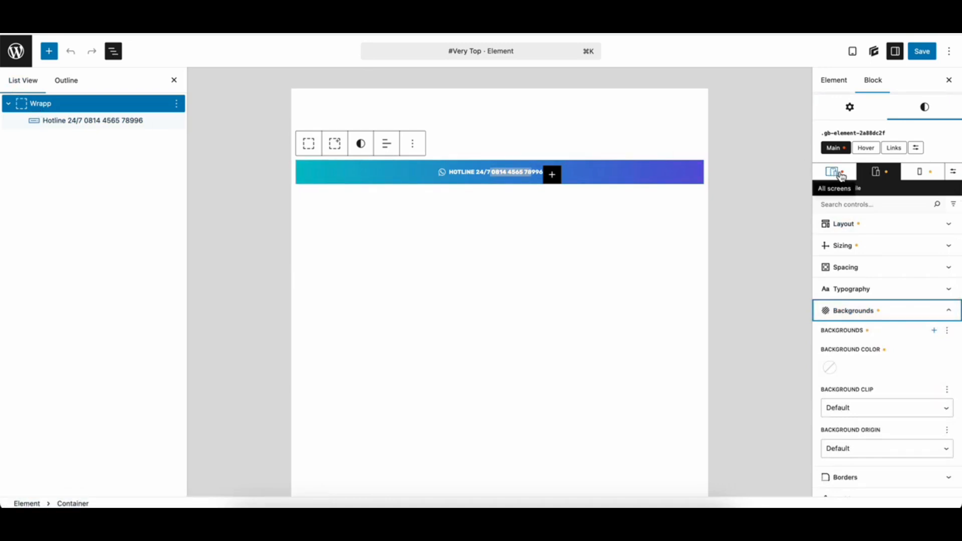
left_click(834, 173)
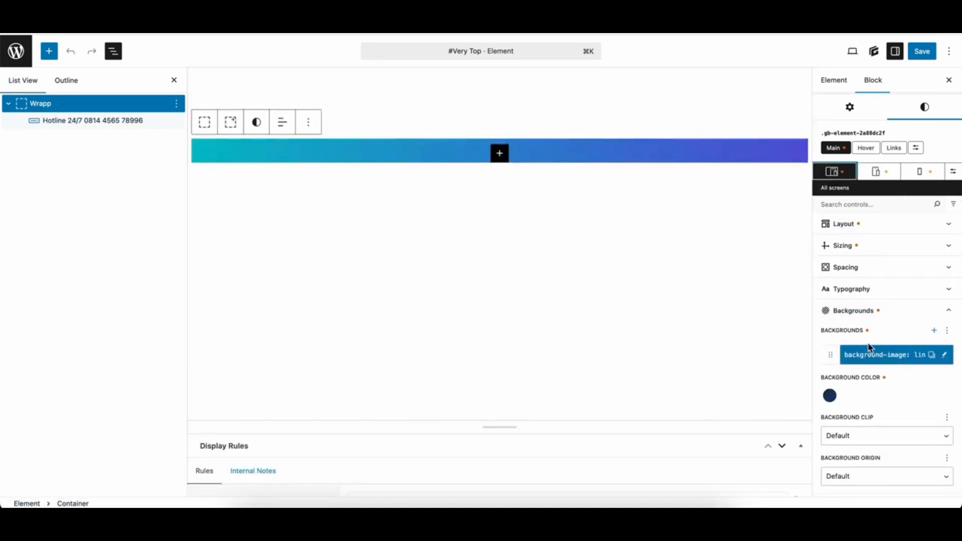
left_click(946, 359)
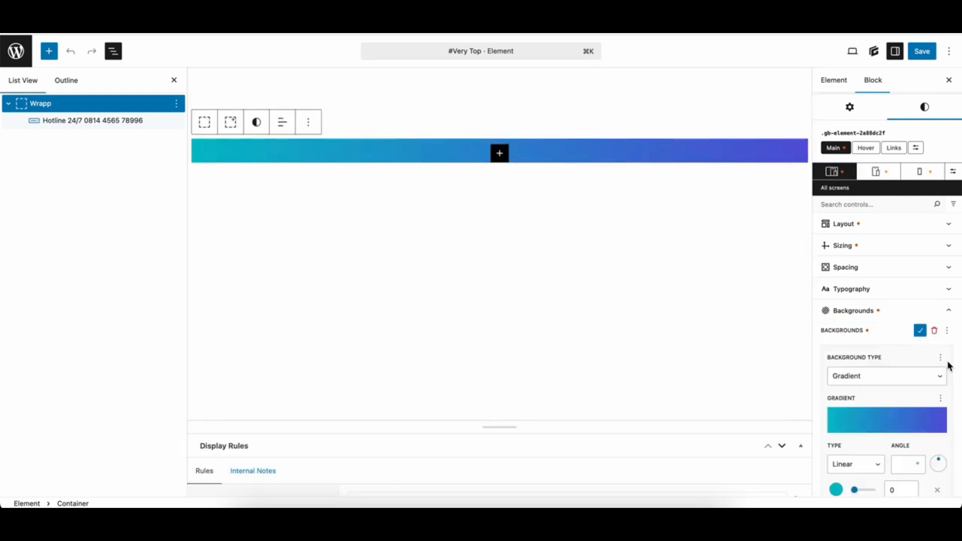
scroll(912, 433, "down", 2)
scroll(914, 425, "down", 1)
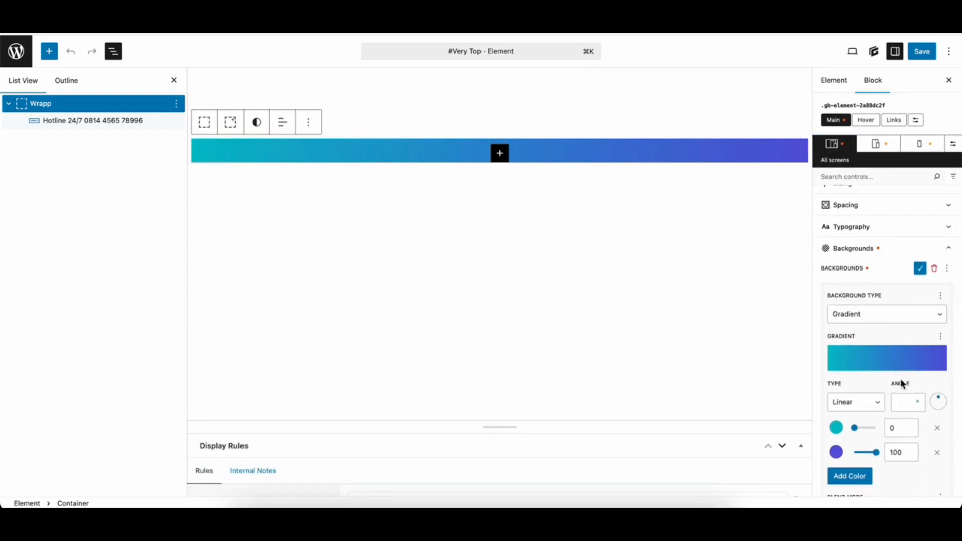
Delete the Wrapp container's gradient background and set its background color to #2a4d8b.
left_click(933, 269)
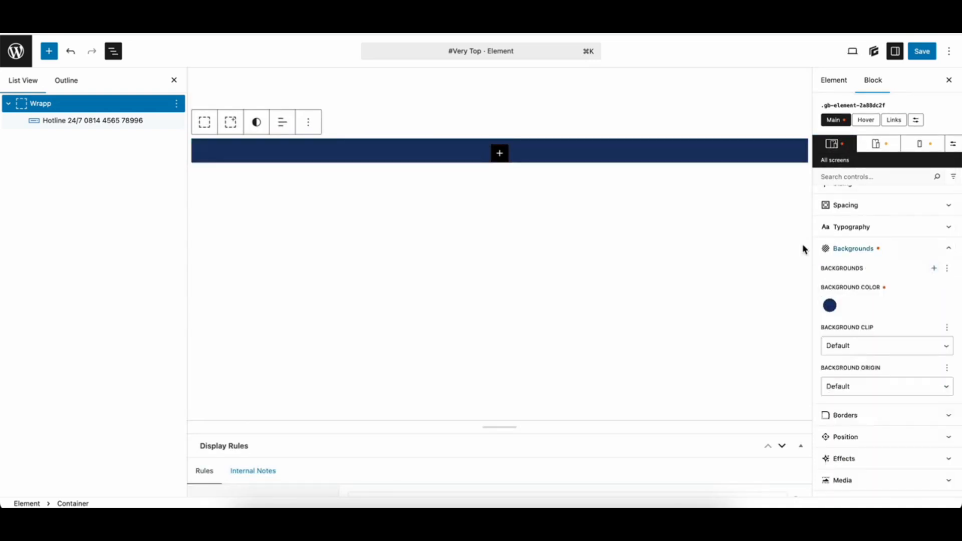
left_click(833, 309)
left_click_drag(887, 369, 910, 368)
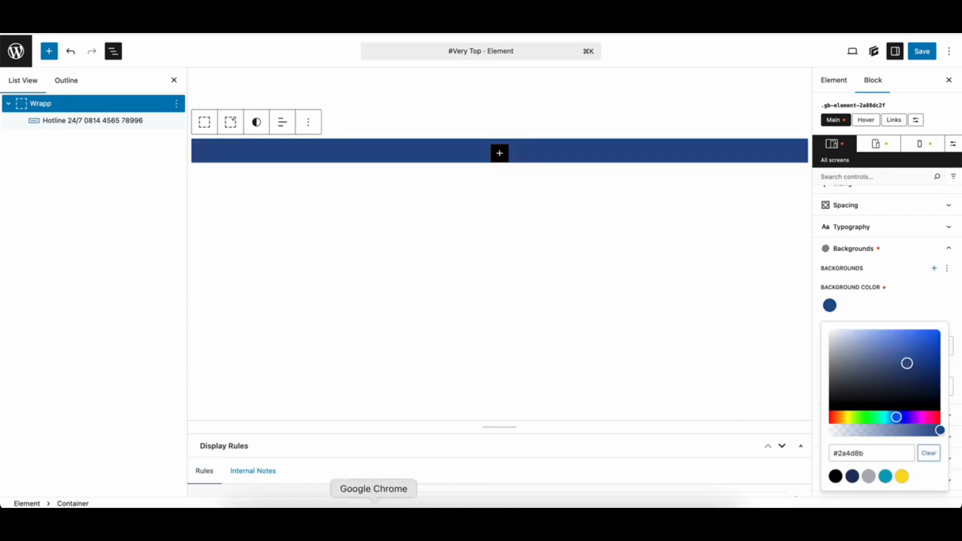
Check the live home page in Firefox, then return to Chrome and reload the #Very Top editor to discard the unsaved background changes.
left_click(330, 504)
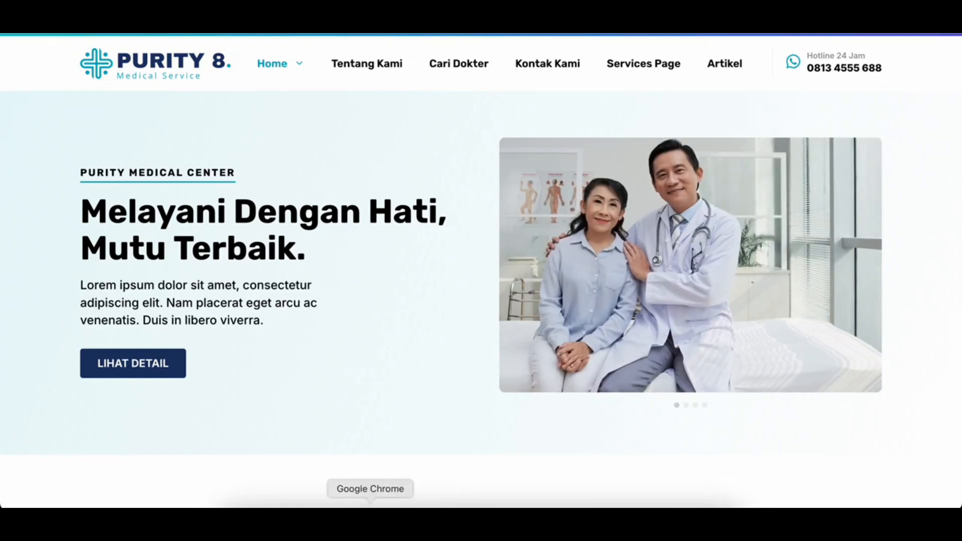
left_click(371, 503)
key("super+r")
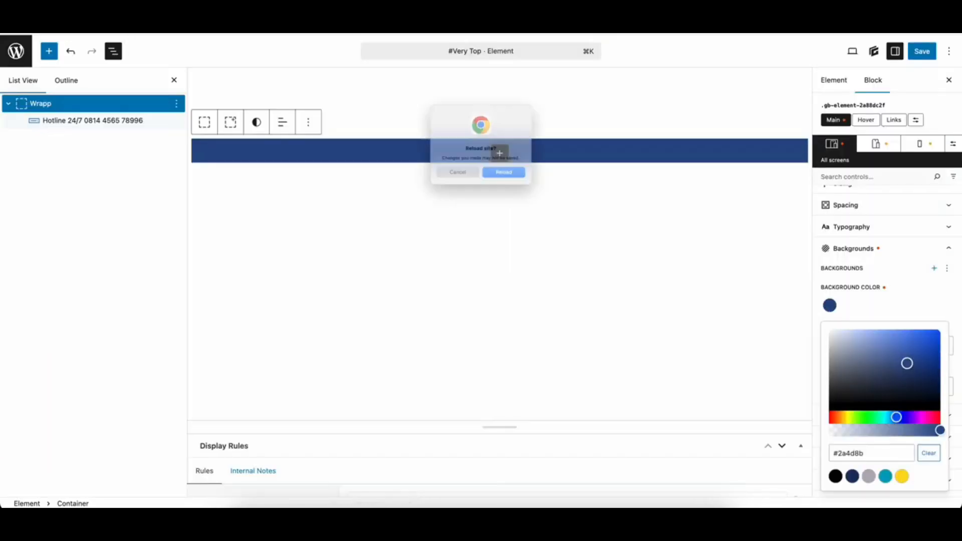
left_click(494, 192)
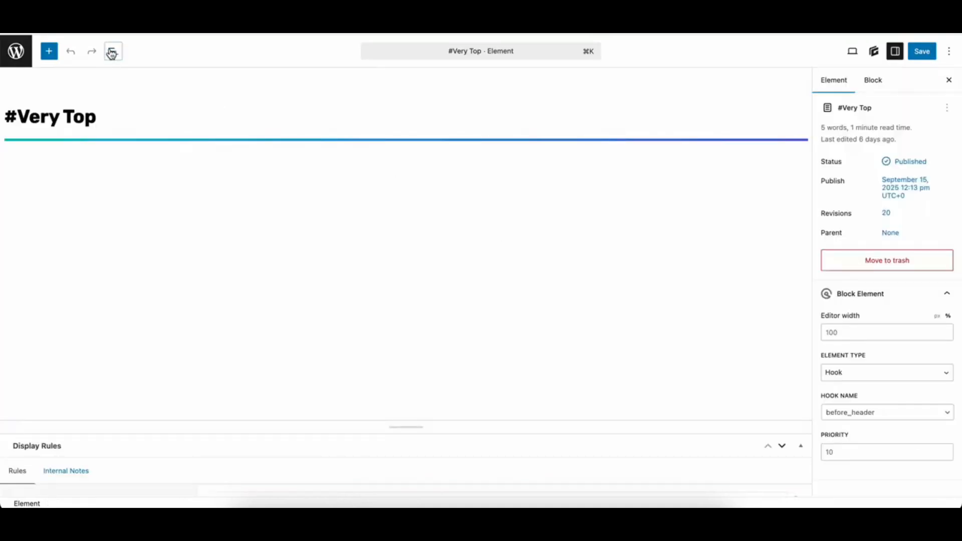
Set the layout display of the hotline button inside the Wrapp container to Flex for All screens.
left_click(113, 51)
left_click(8, 103)
left_click(59, 123)
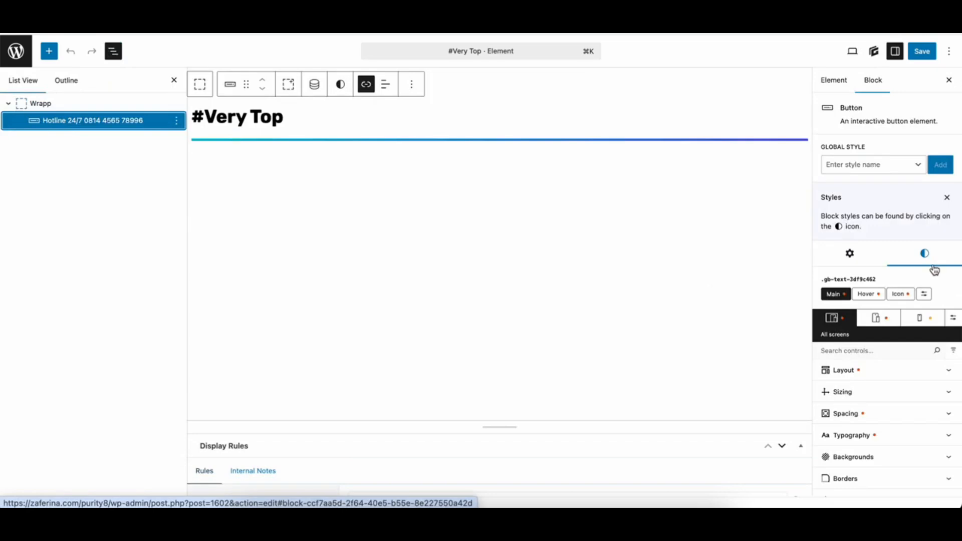
scroll(944, 326, "down", 3)
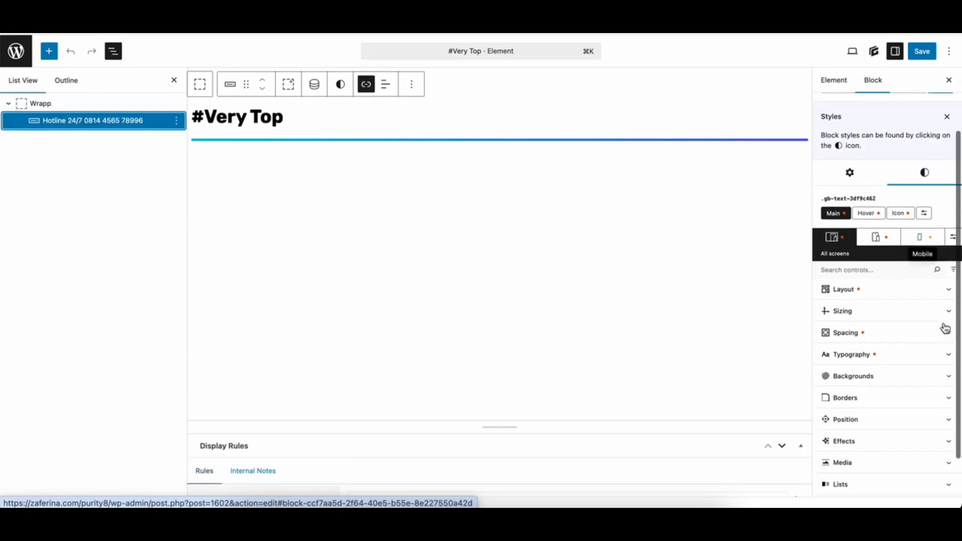
left_click(873, 291)
left_click(859, 331)
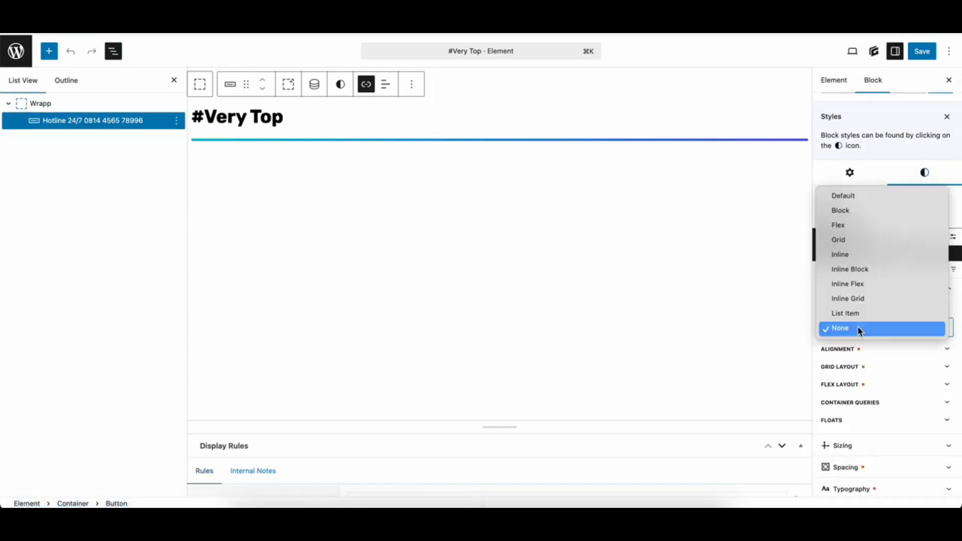
left_click(847, 225)
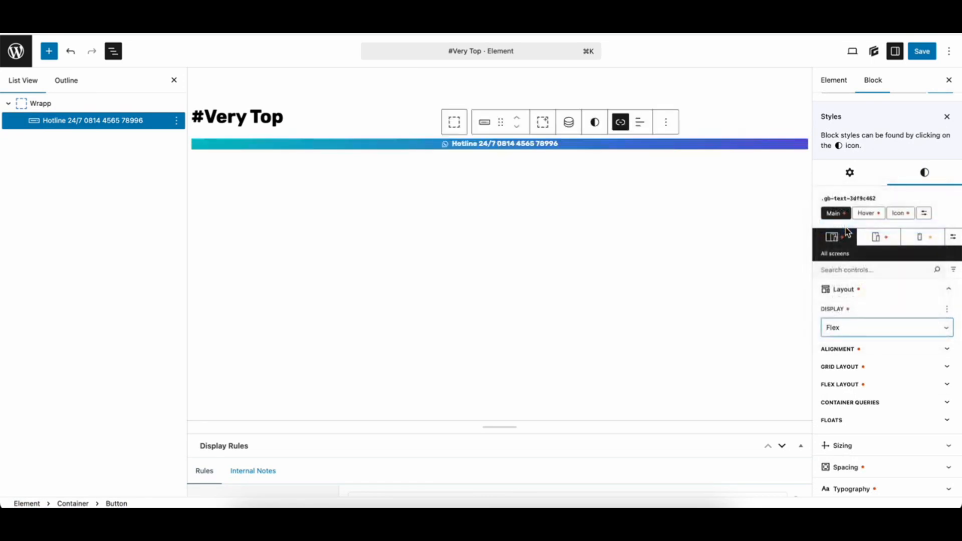
Preview the hotline bar at the Tablet & mobile breakpoint and open the button's spacing settings.
left_click(884, 244)
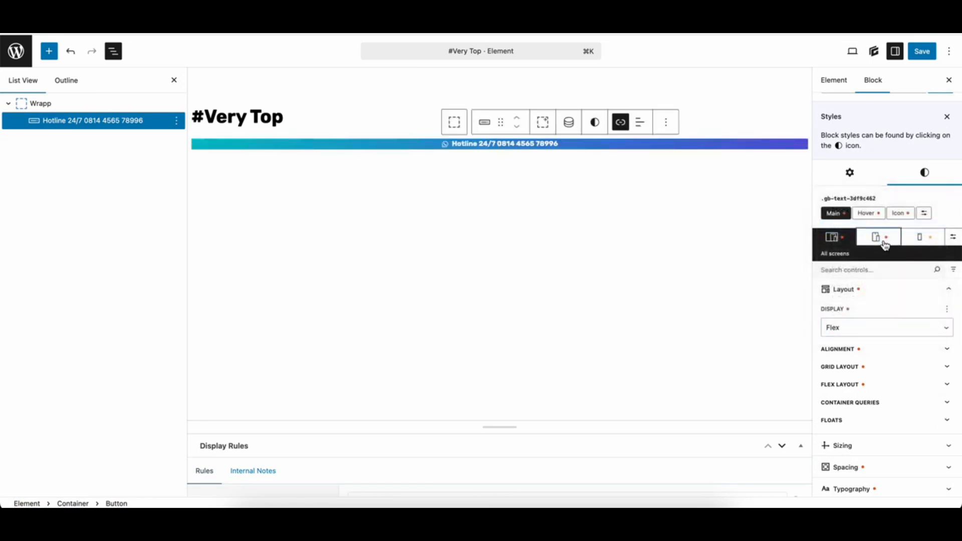
left_click(861, 290)
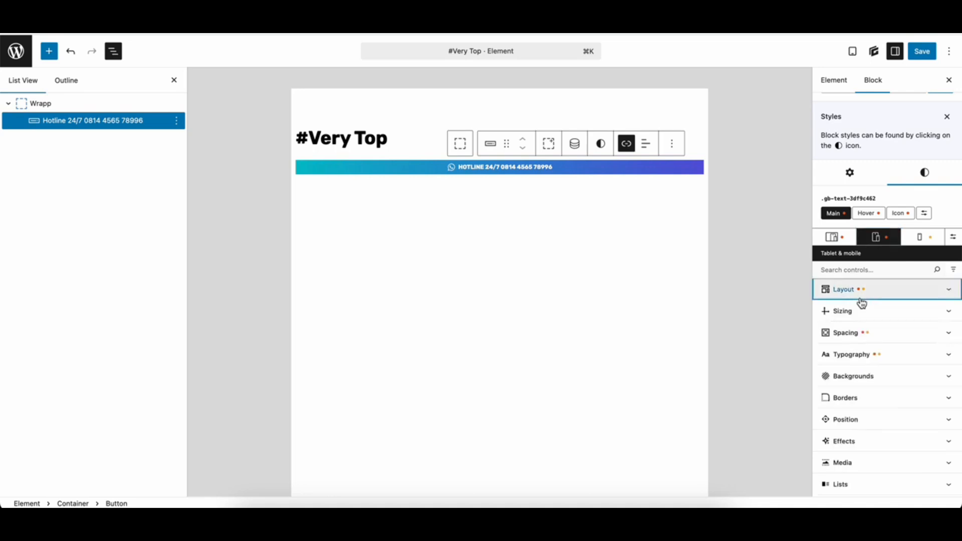
left_click(864, 332)
Unlink the hotline button's padding for All screens, set top and bottom to 5 px, and save the #Very Top element.
left_click(842, 243)
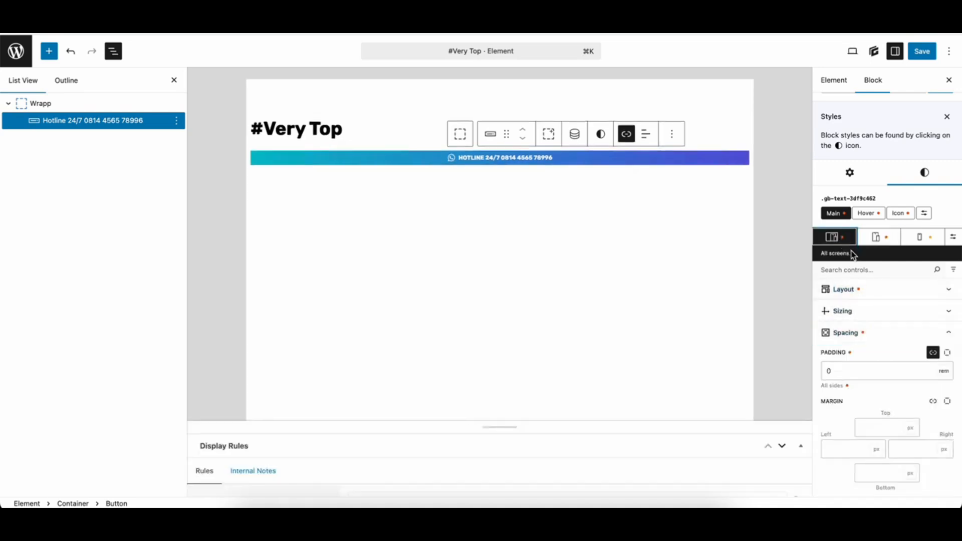
left_click(933, 353)
double_click(870, 379)
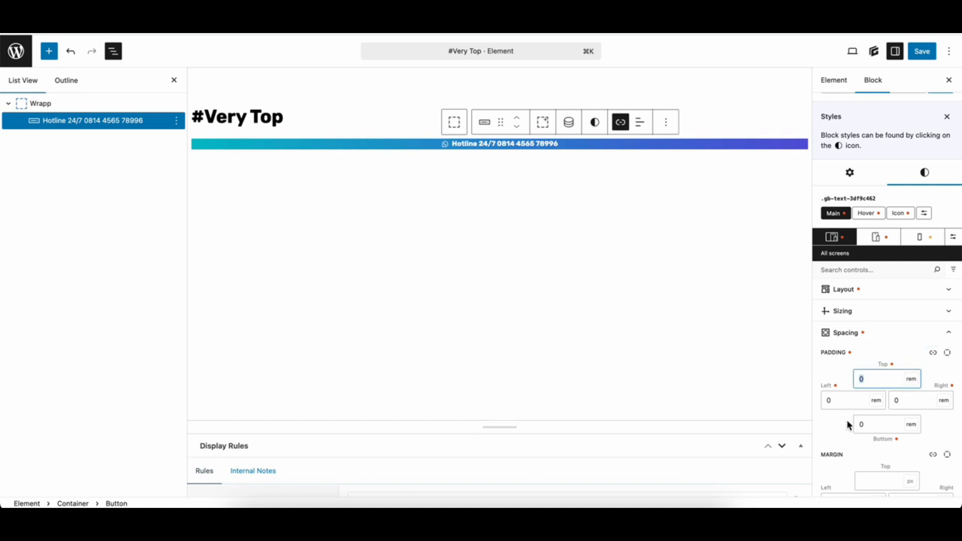
type("5p")
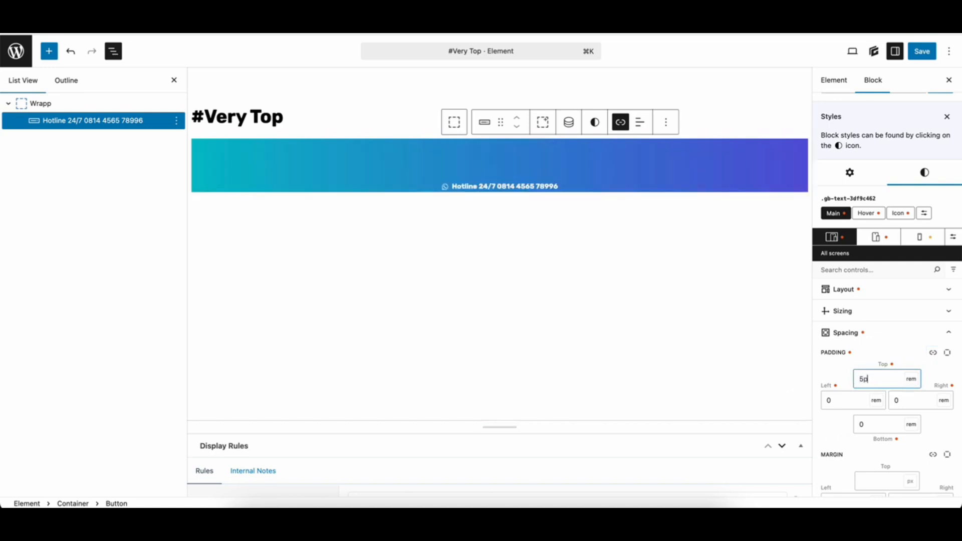
type("x")
left_click_drag(870, 424, 809, 425)
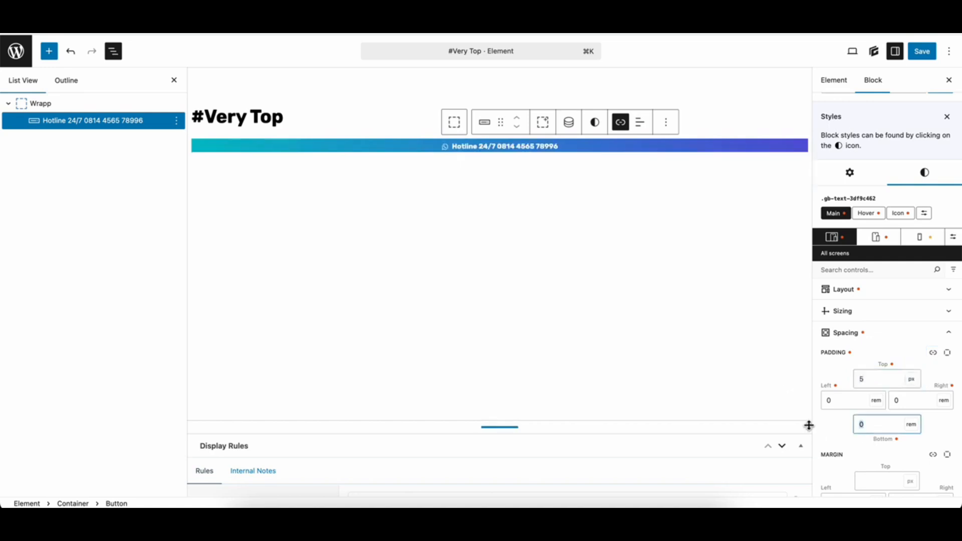
type("5px")
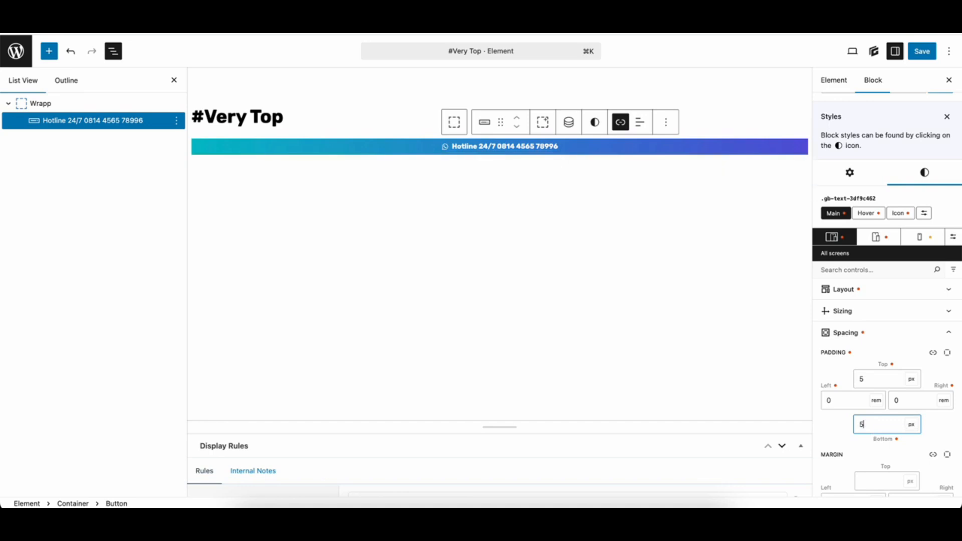
left_click(922, 52)
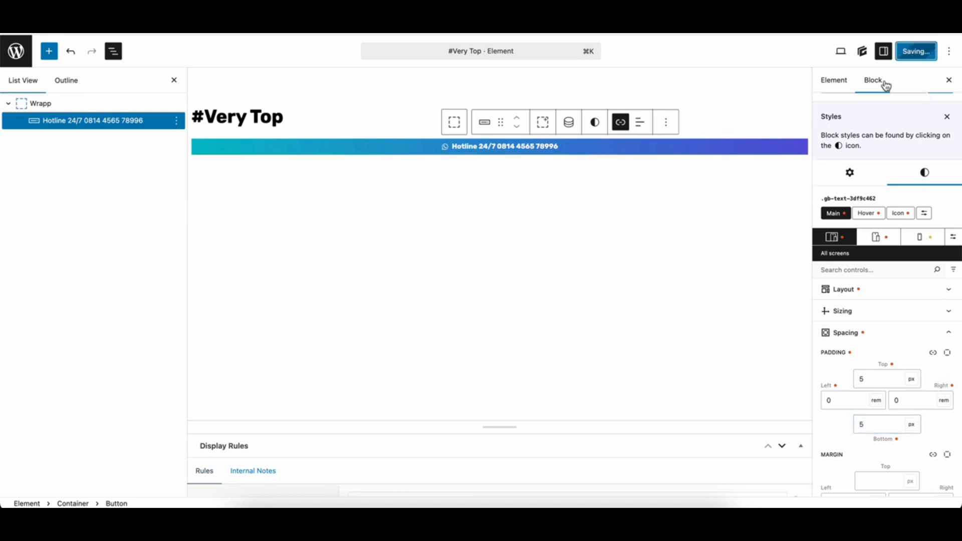
Switch to Firefox, reload the live home page, check the hotline bar in desktop and mobile views, and return to Chrome.
left_click(330, 517)
key("F5")
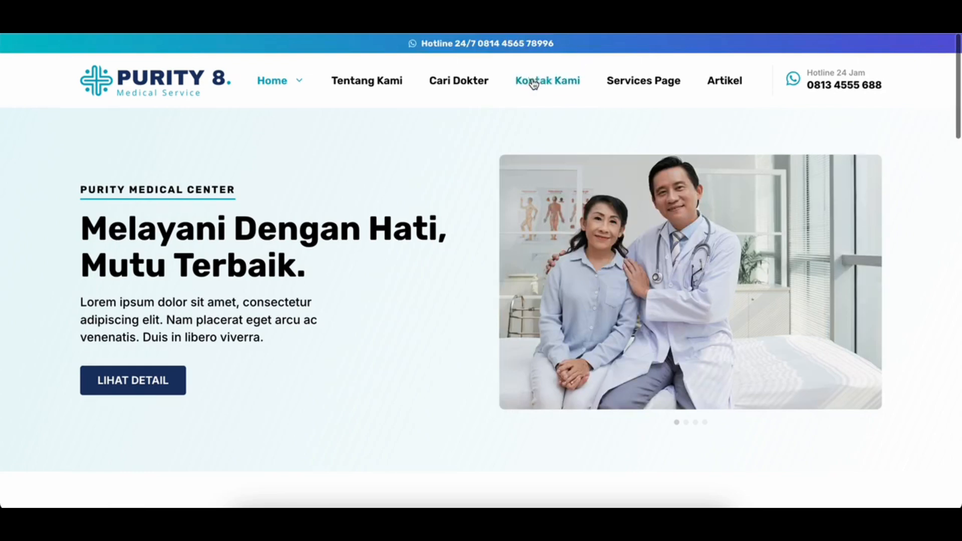
key("super+alt+m")
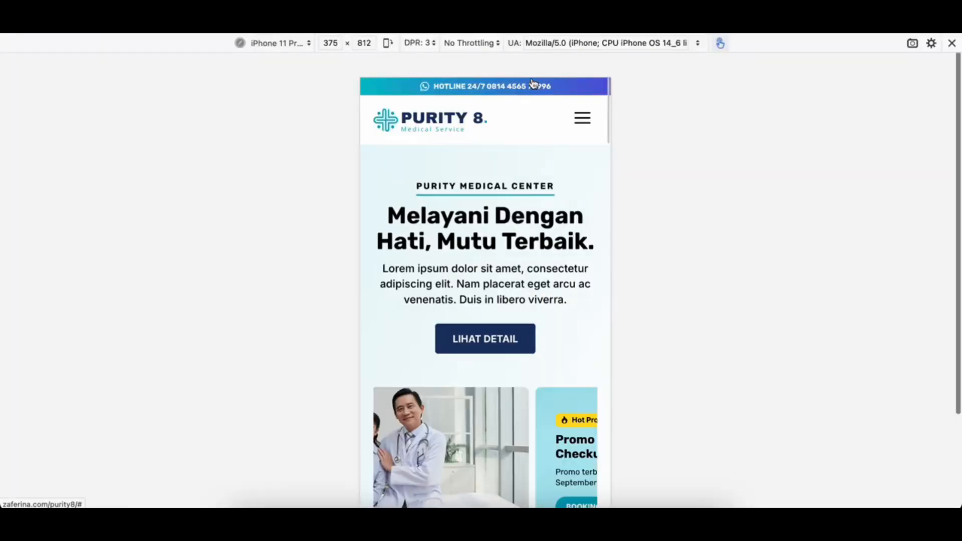
key("super+alt+m")
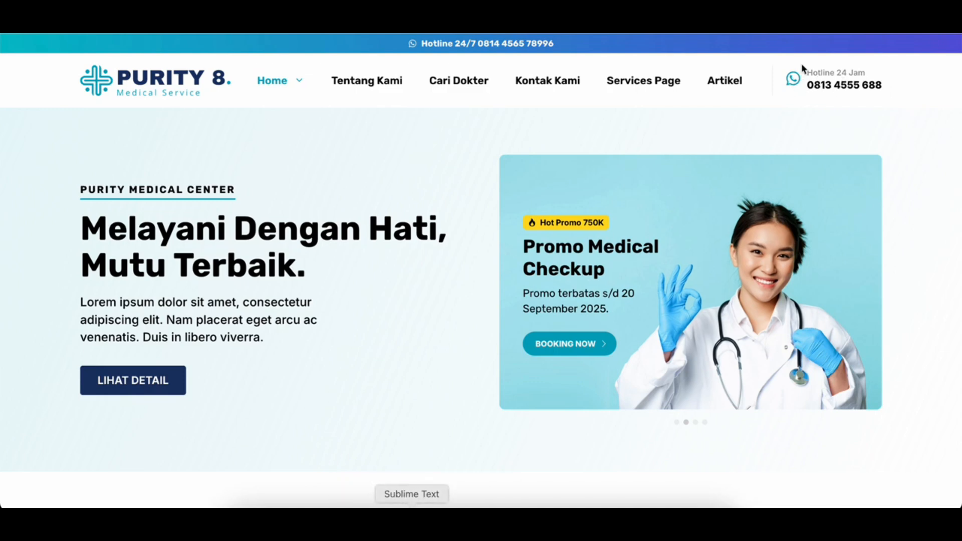
left_click(372, 521)
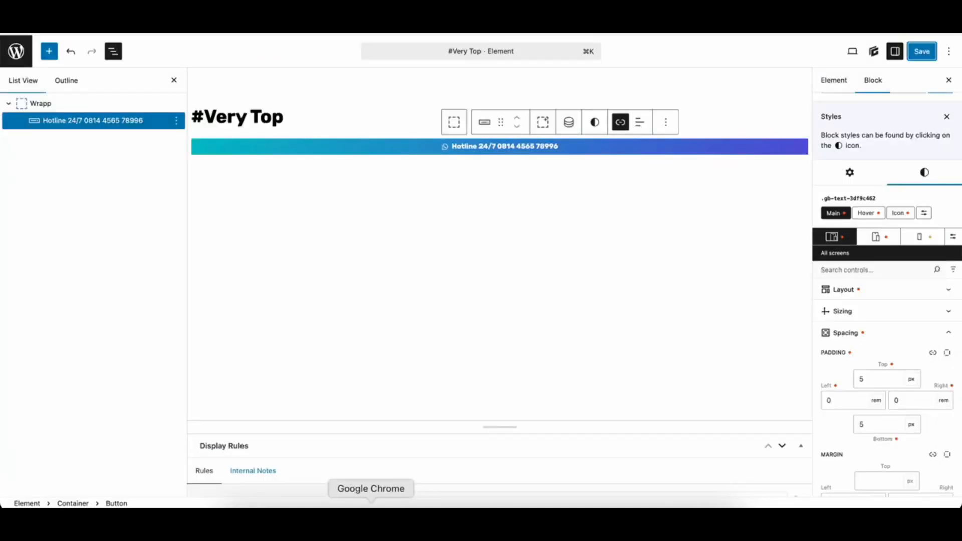
Set the #Header Widget element's status to Draft from the Elements list and check the live header in Firefox.
left_click(20, 62)
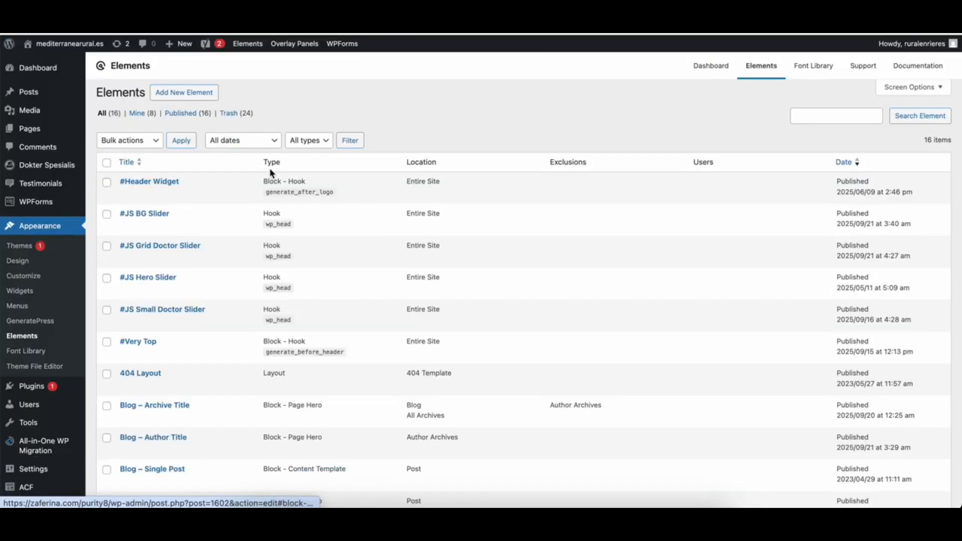
left_click(150, 196)
left_click(581, 198)
left_click(584, 227)
left_click(125, 261)
left_click(332, 521)
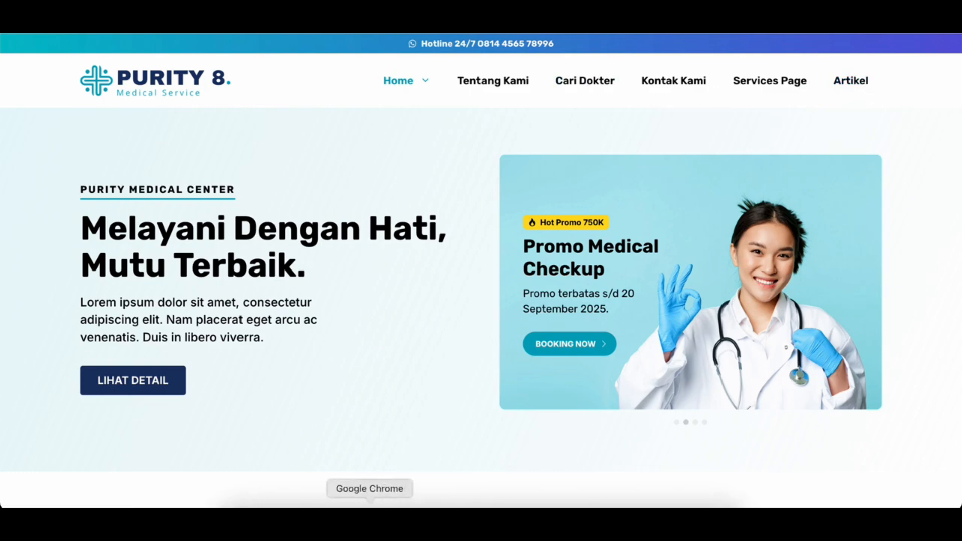
Return to Chrome and move the Cari Dokter item to the end of the Main Nav menu, below Artikel.
left_click(370, 506)
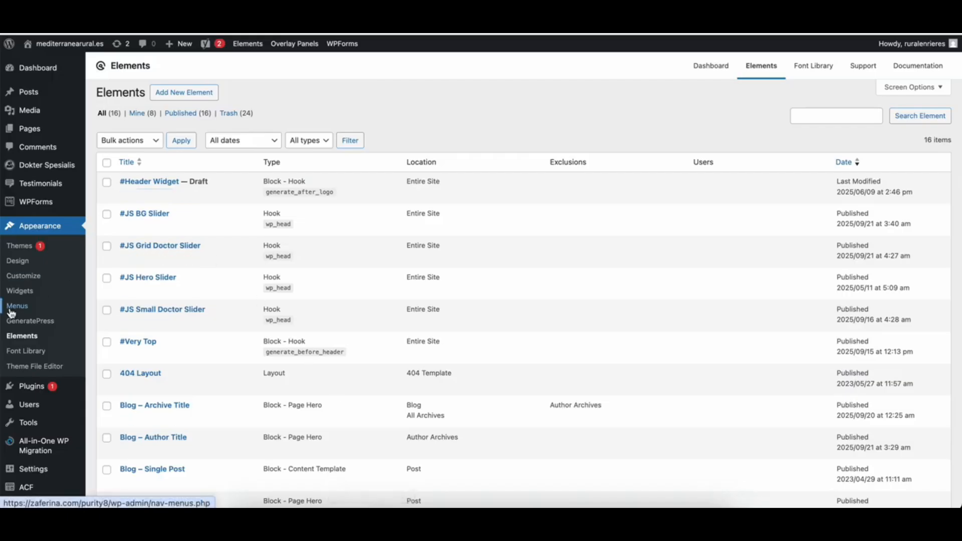
scroll(442, 313, "down", 3)
scroll(441, 315, "up", 2)
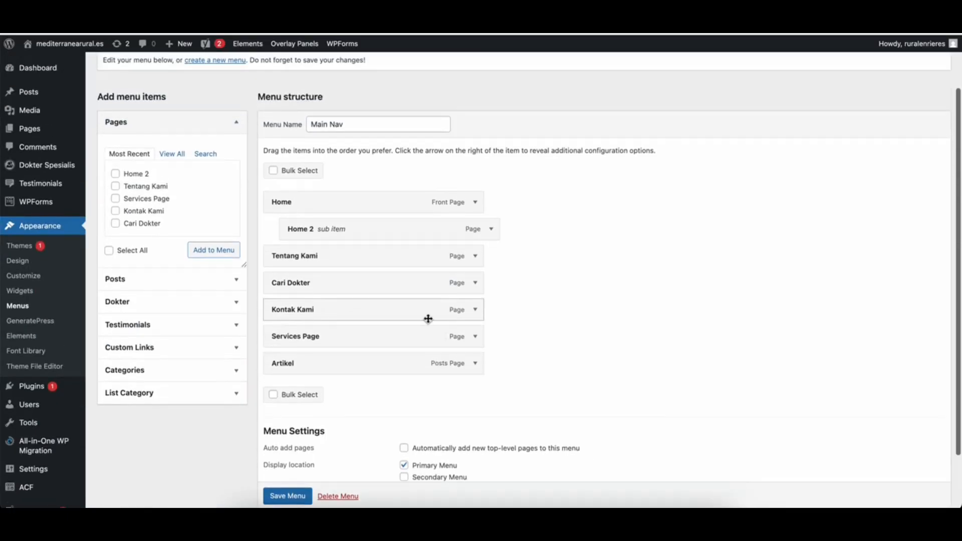
left_click_drag(294, 287, 293, 362)
scroll(395, 381, "up", 3)
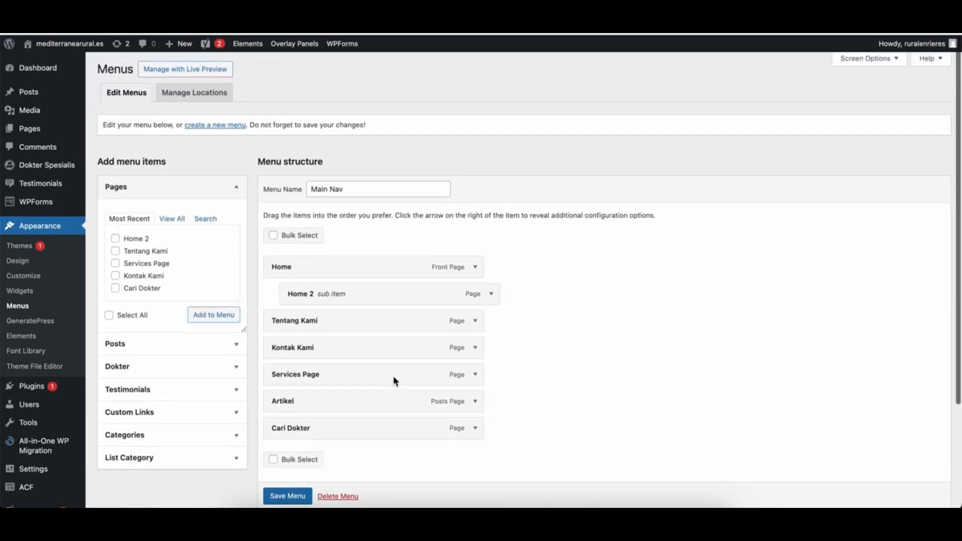
Check the CSS Classes option in the screen options, give the Cari Dokter menu item the class cta, and save the menu.
left_click(851, 66)
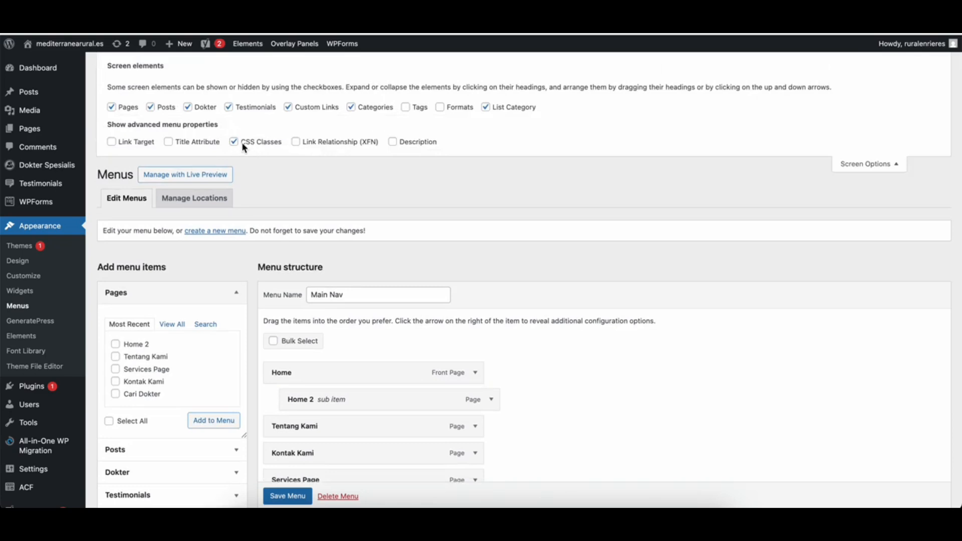
scroll(390, 256, "down", 5)
left_click(476, 295)
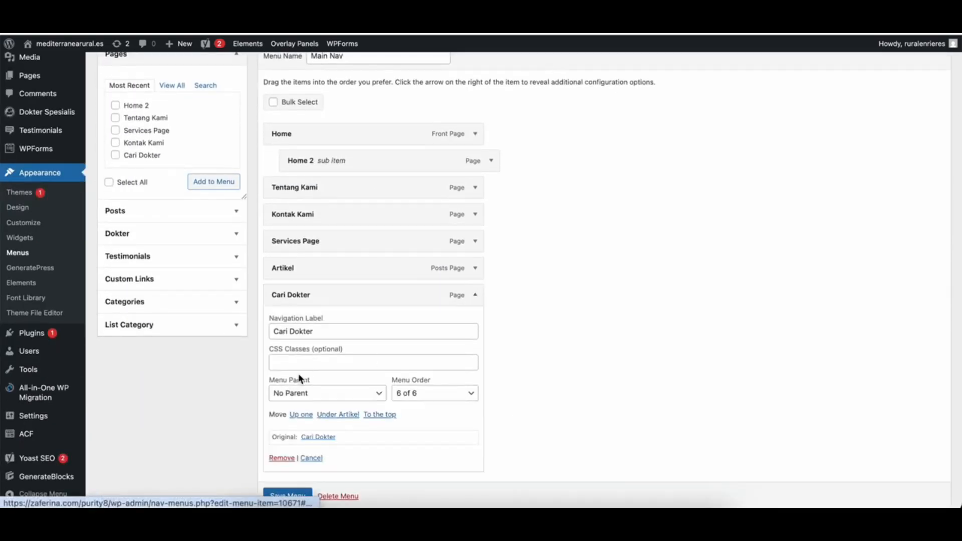
left_click(301, 361)
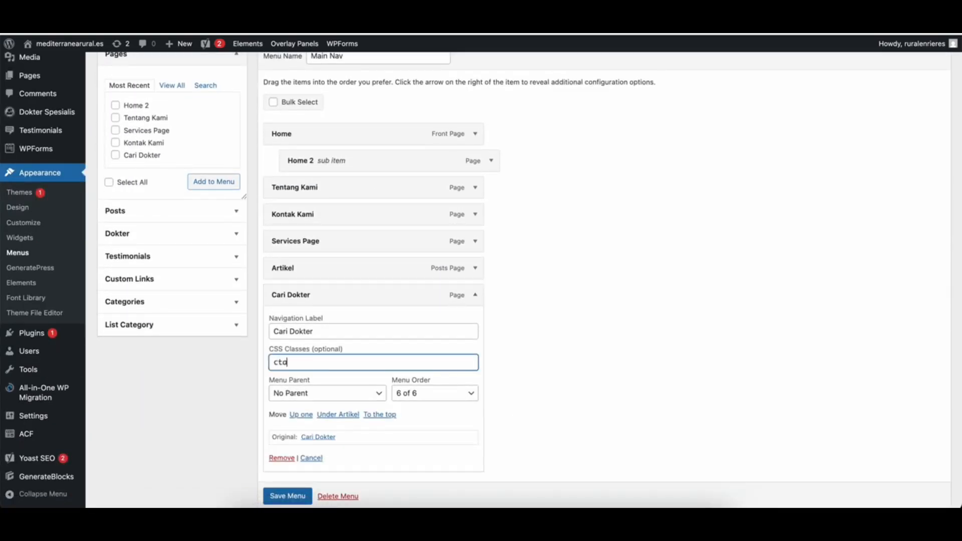
left_click(287, 496)
Switch to Firefox to view the live header and the other Purity 8 site's home page, and return to Chrome.
left_click(331, 518)
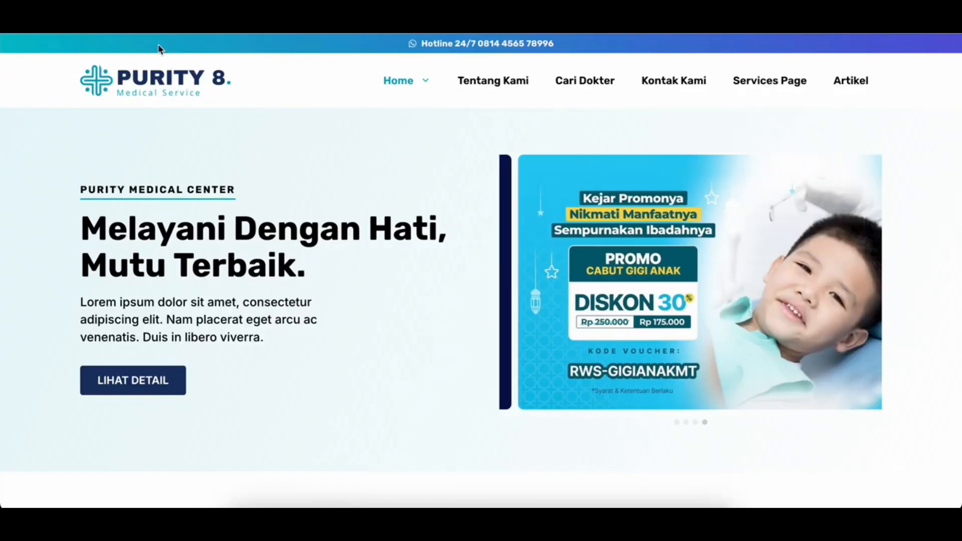
left_click(156, 30)
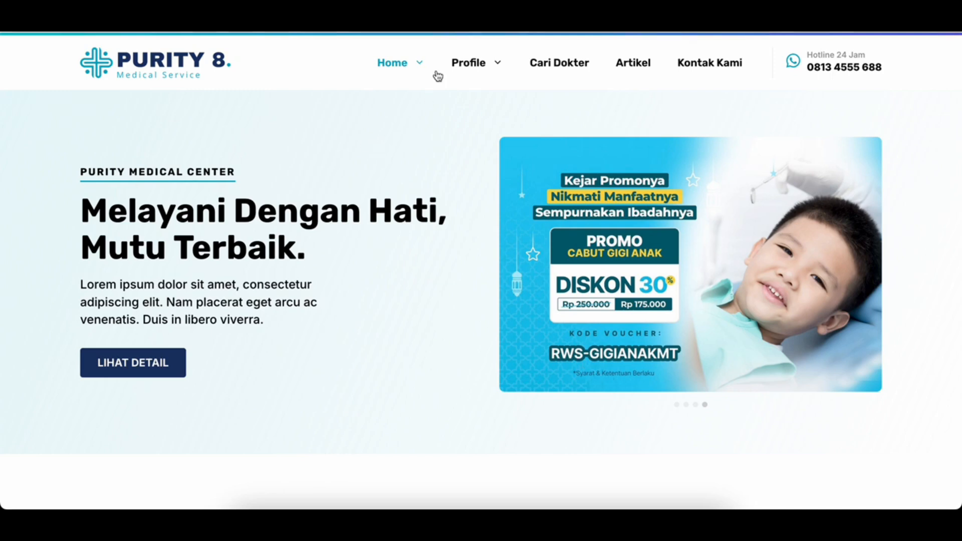
left_click(372, 508)
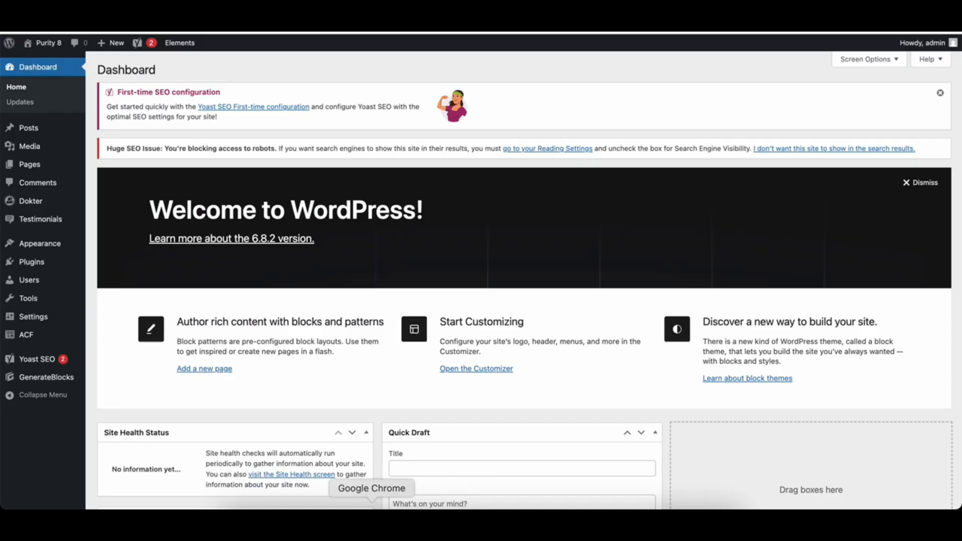
Open the Home Page front page for editing, show its block list, and select the Hero container.
left_click(29, 164)
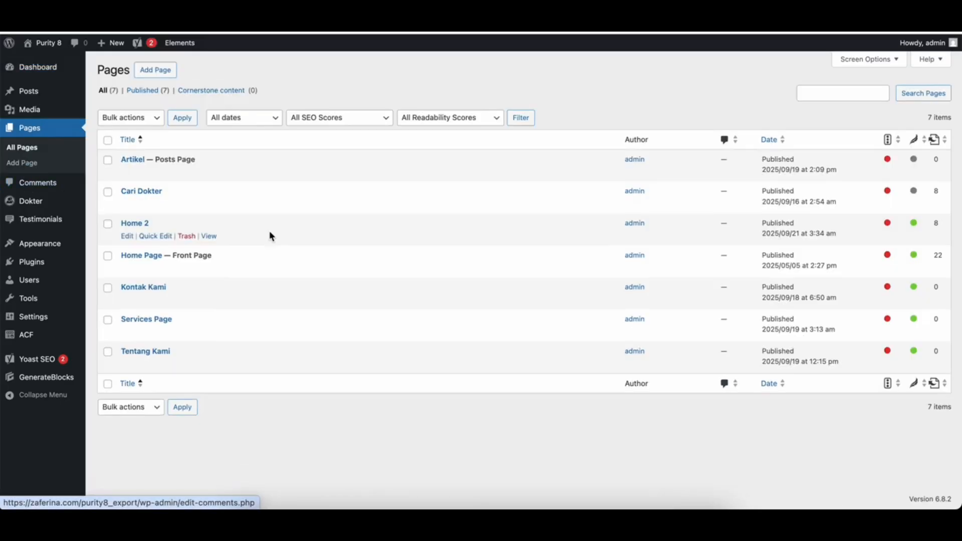
left_click(127, 268)
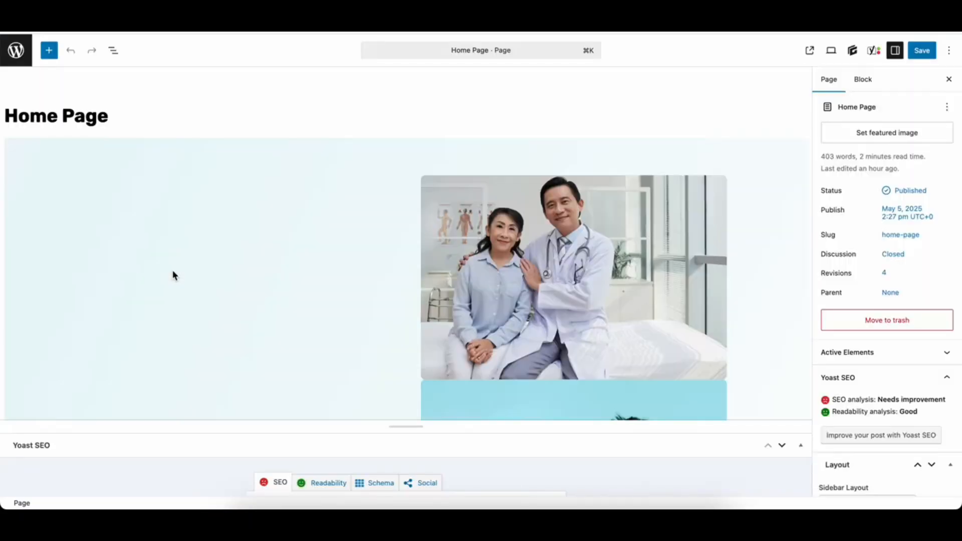
key("super+minus")
key("super+equal")
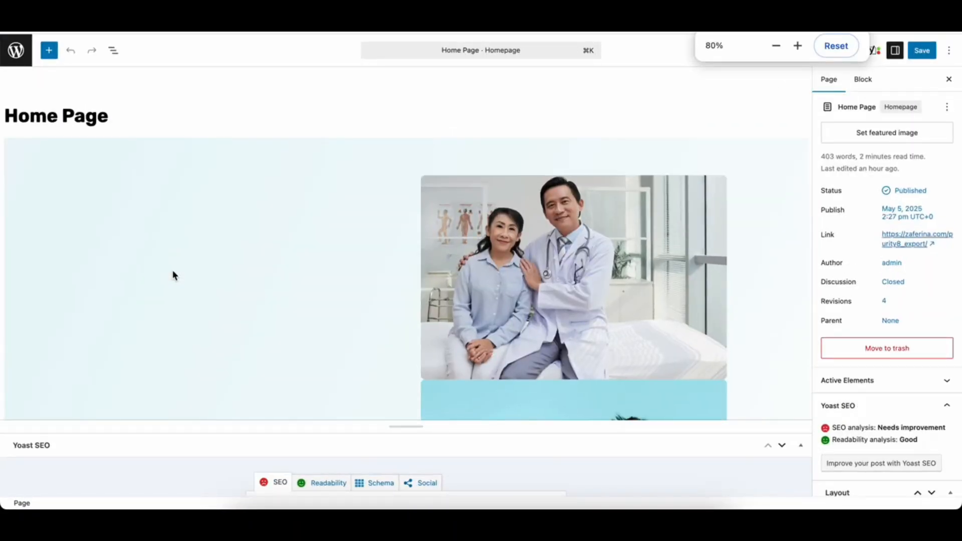
left_click(114, 51)
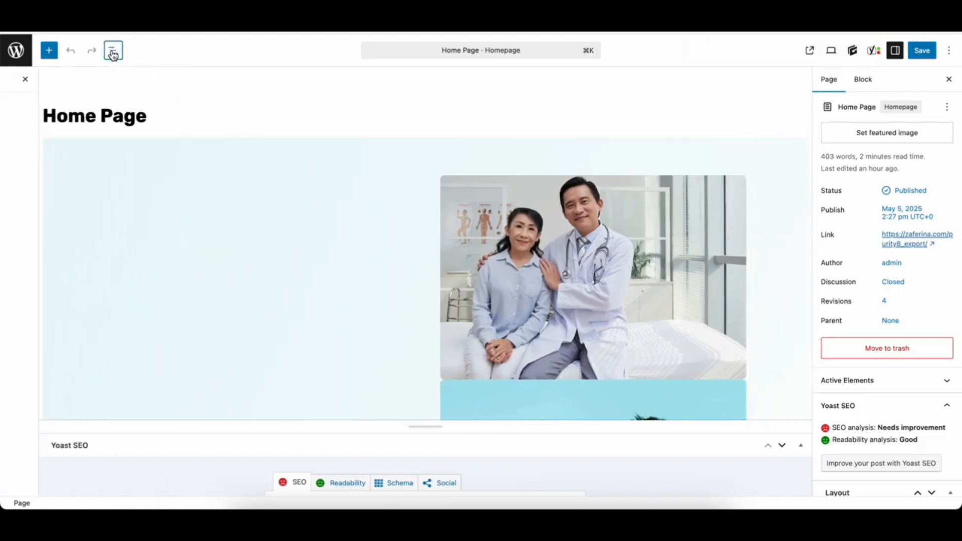
left_click(218, 358)
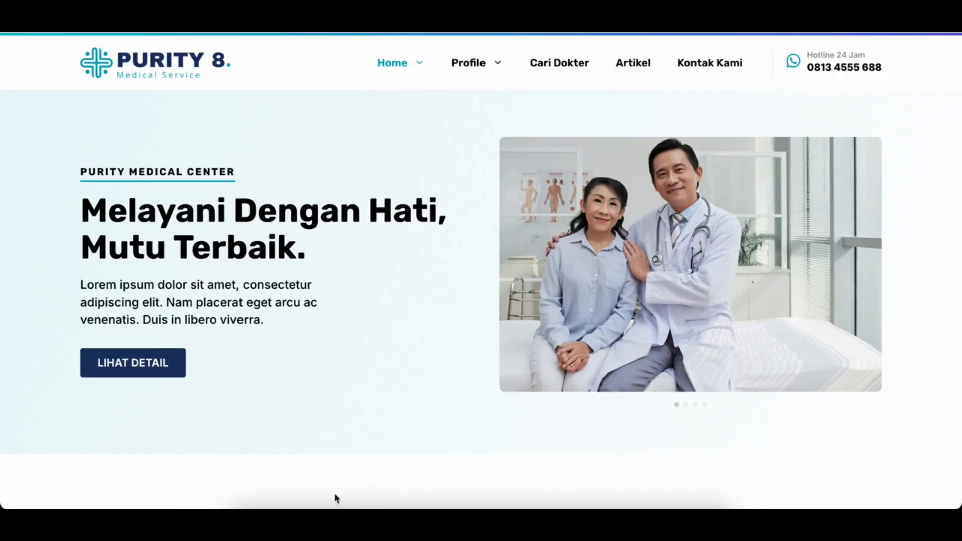
Return to Chrome and open the Hero container's background gradient settings in its block styles.
left_click(370, 501)
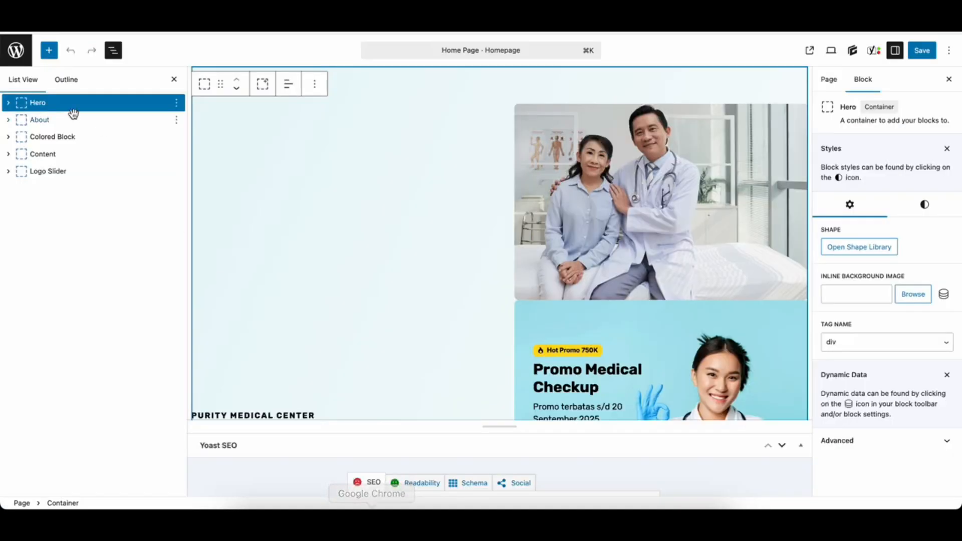
left_click(926, 205)
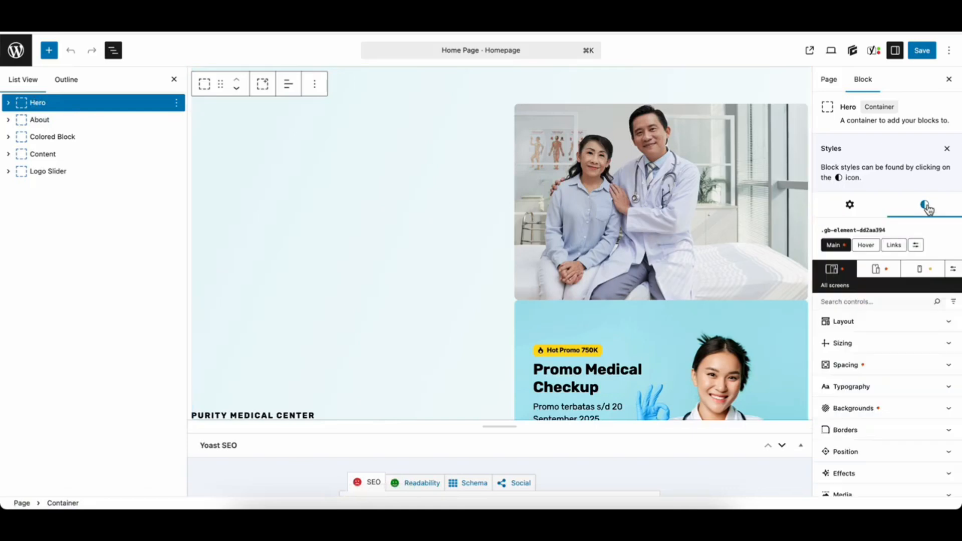
scroll(910, 438, "down", 2)
left_click(882, 329)
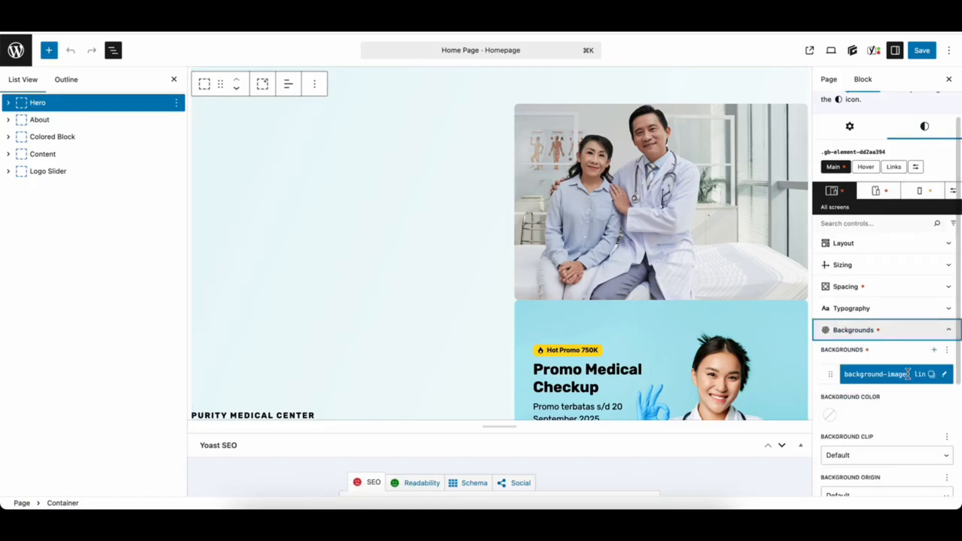
left_click(947, 375)
scroll(925, 407, "down", 3)
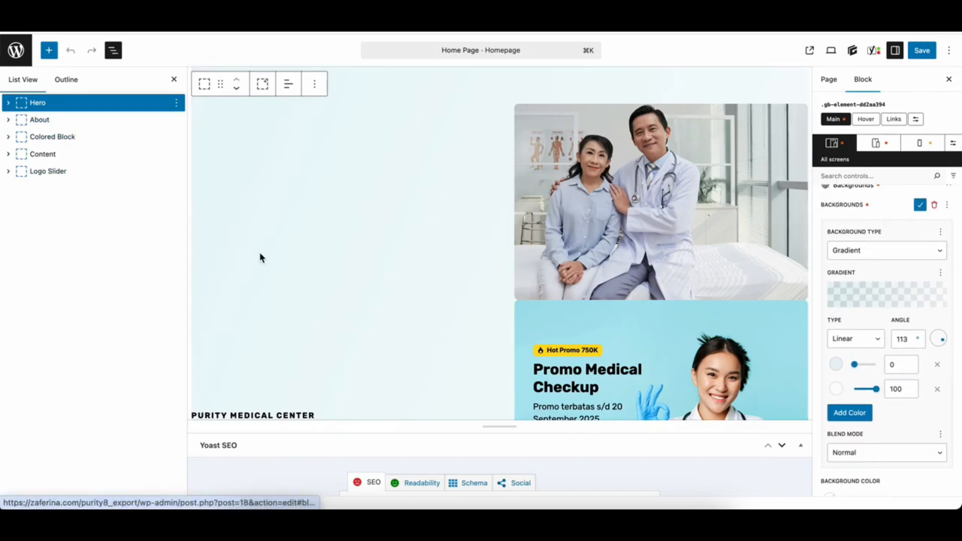
Select the Purity Medical Center heading, compare it with the live page in Firefox, and view the tag options of it and the Melayani headline.
scroll(259, 251, "down", 3)
left_click(263, 276)
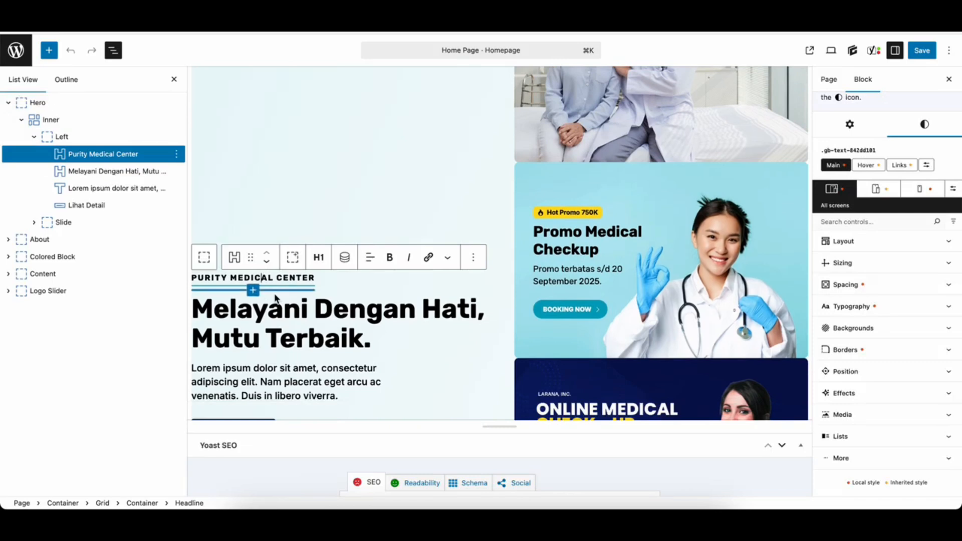
left_click(348, 496)
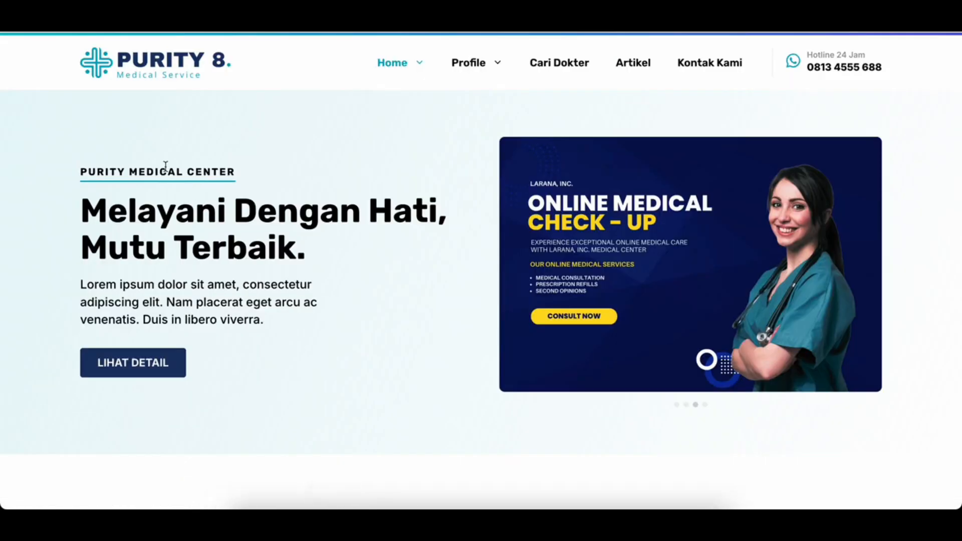
left_click(373, 497)
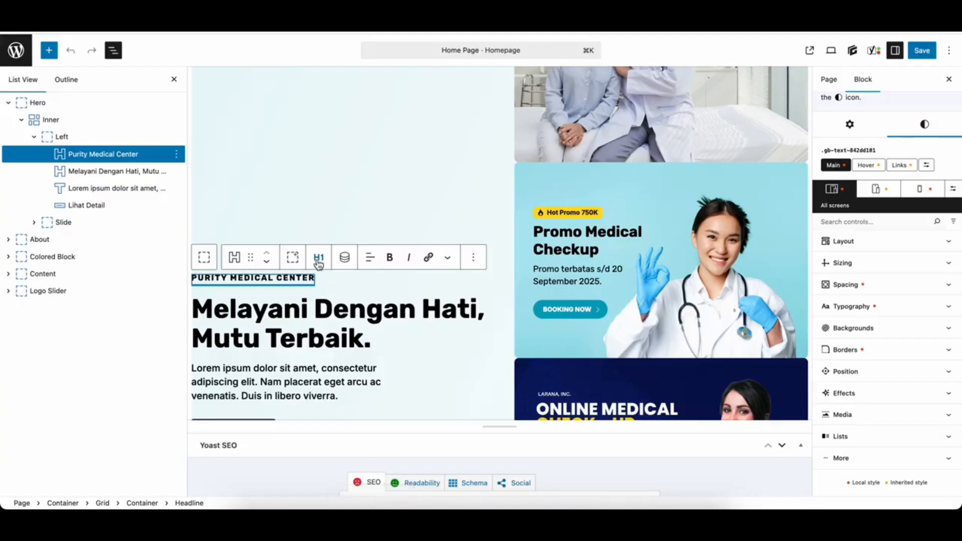
left_click(316, 265)
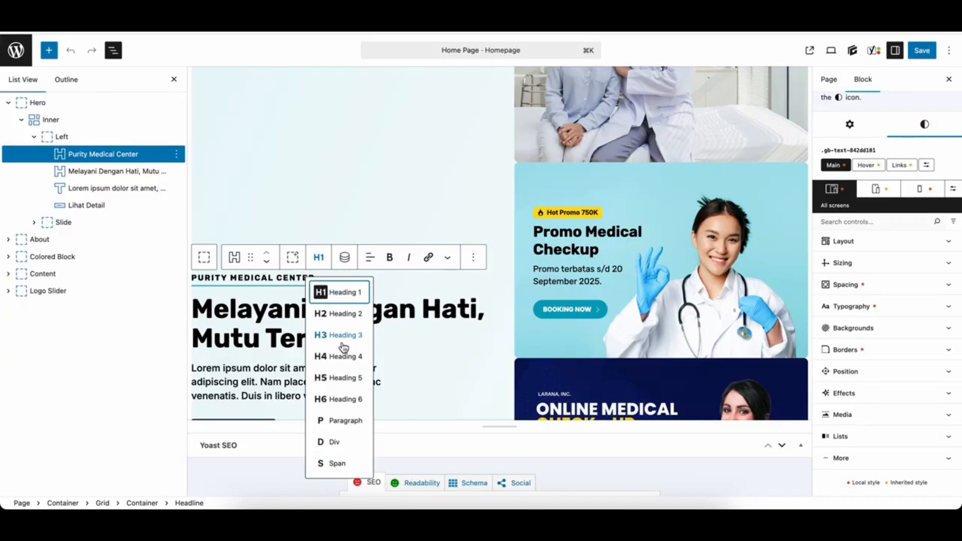
left_click(269, 317)
left_click(317, 278)
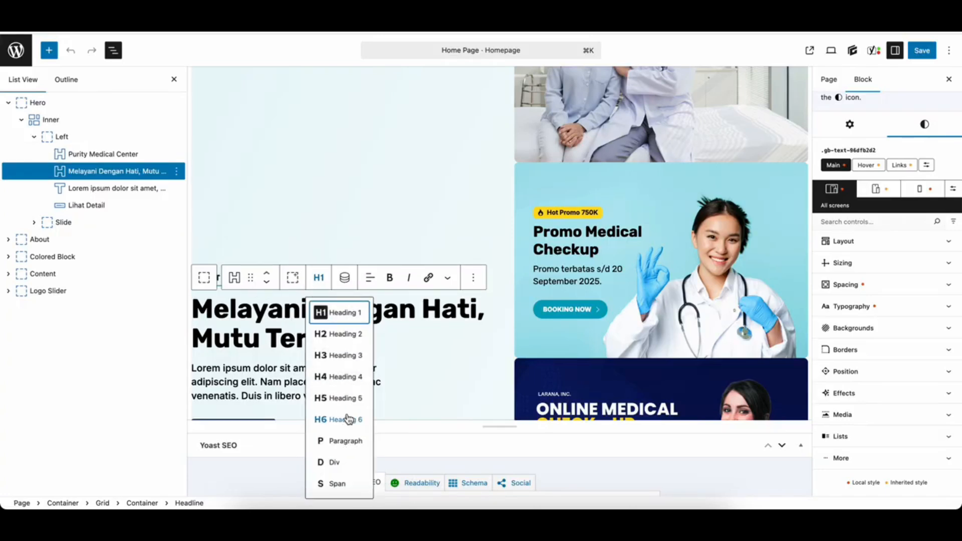
Try the Paragraph tag on the Melayani Dengan Hati headline.
left_click(104, 156)
left_click(103, 170)
left_click(319, 278)
left_click(335, 442)
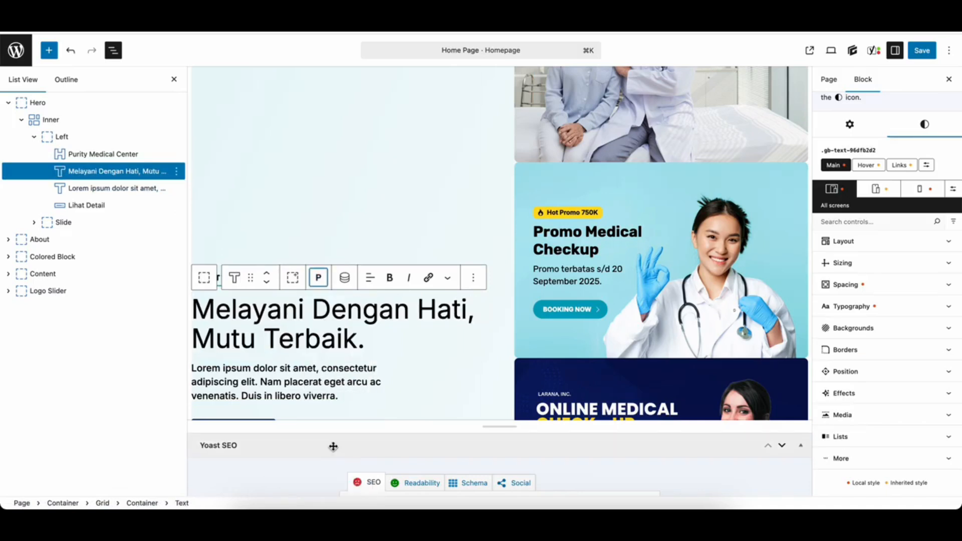
Set the Melayani Dengan Hati headline's font weight to Bold and its tag back to Heading 1.
left_click(861, 307)
left_click(845, 431)
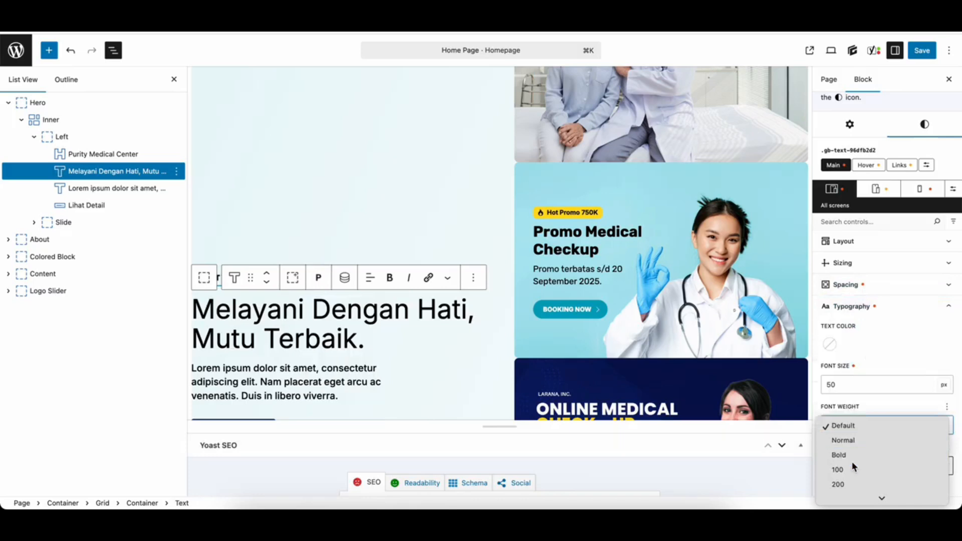
left_click(852, 458)
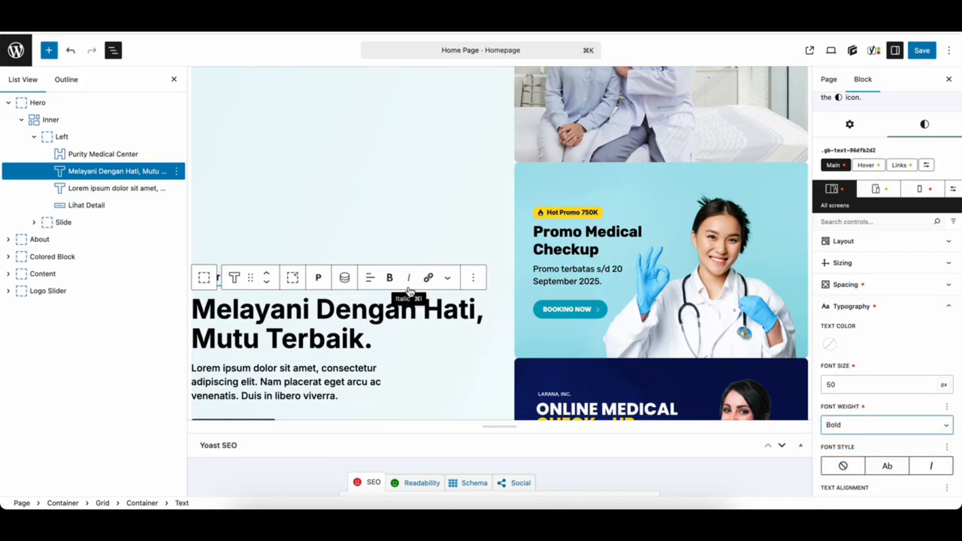
left_click(320, 278)
left_click(328, 312)
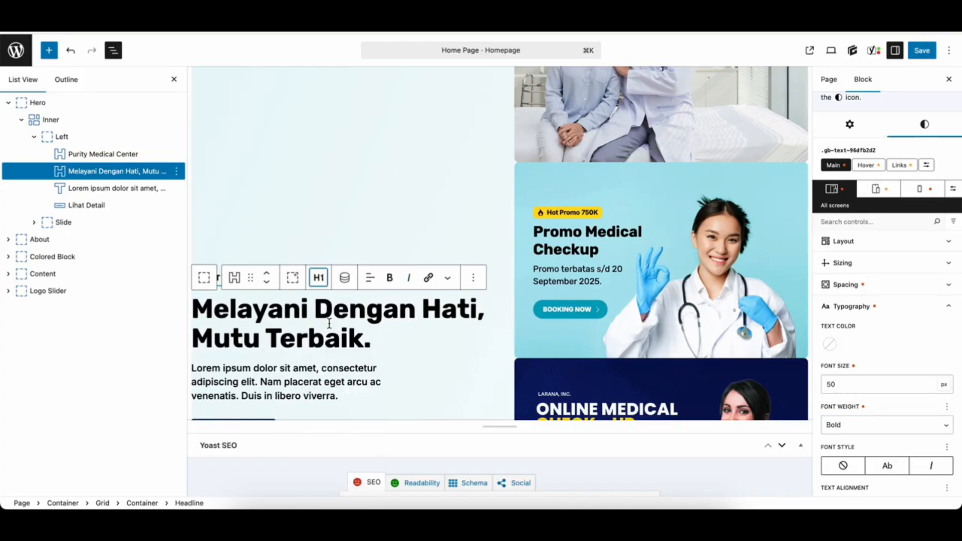
Try Heading 2 on the Melayani Dengan Hati headline, and return it to Heading 1.
left_click(319, 278)
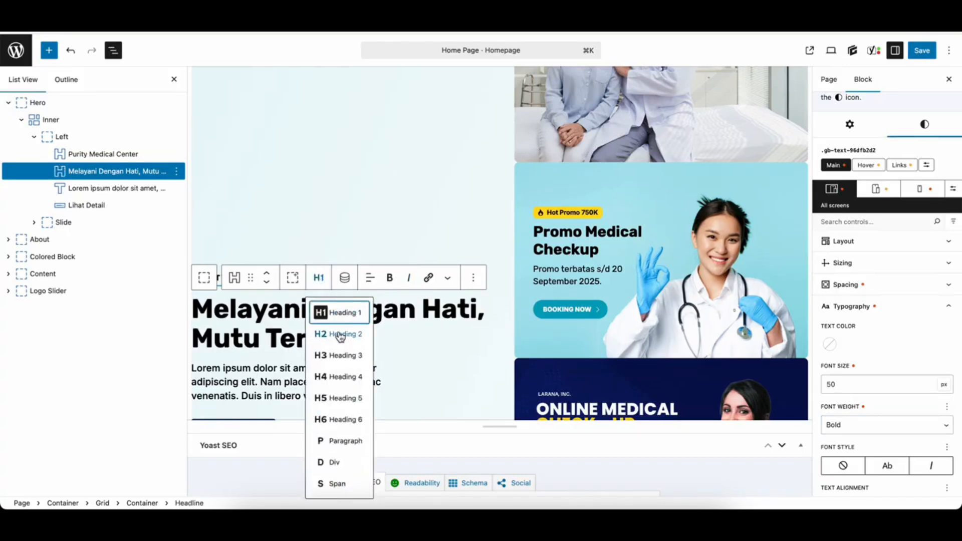
left_click(346, 334)
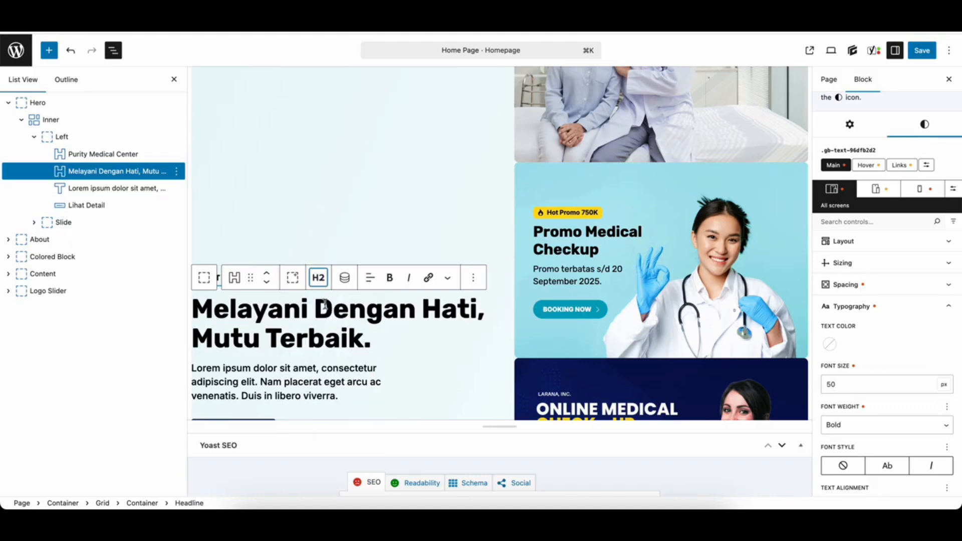
left_click(319, 279)
left_click(330, 313)
Change the tag of the Purity Medical Center text to Paragraph.
left_click(111, 154)
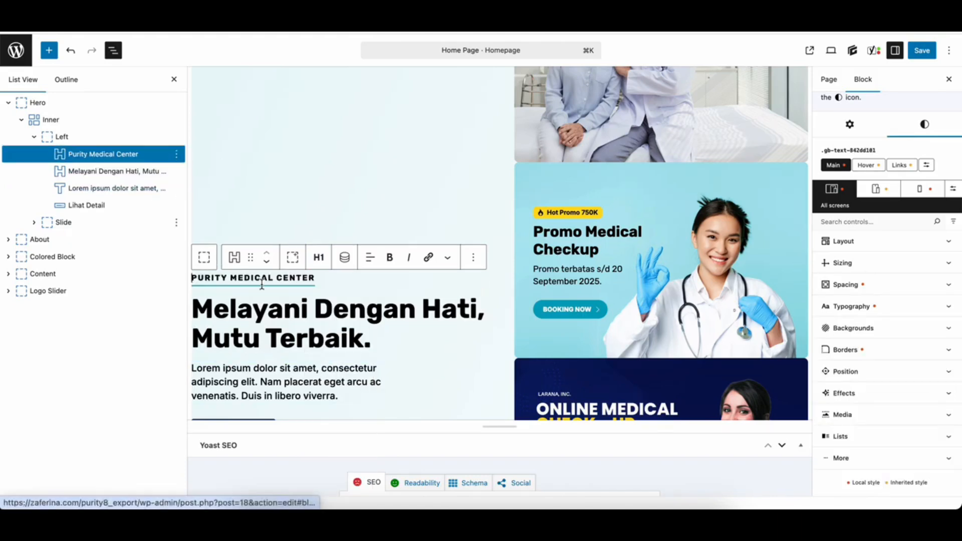
left_click(323, 259)
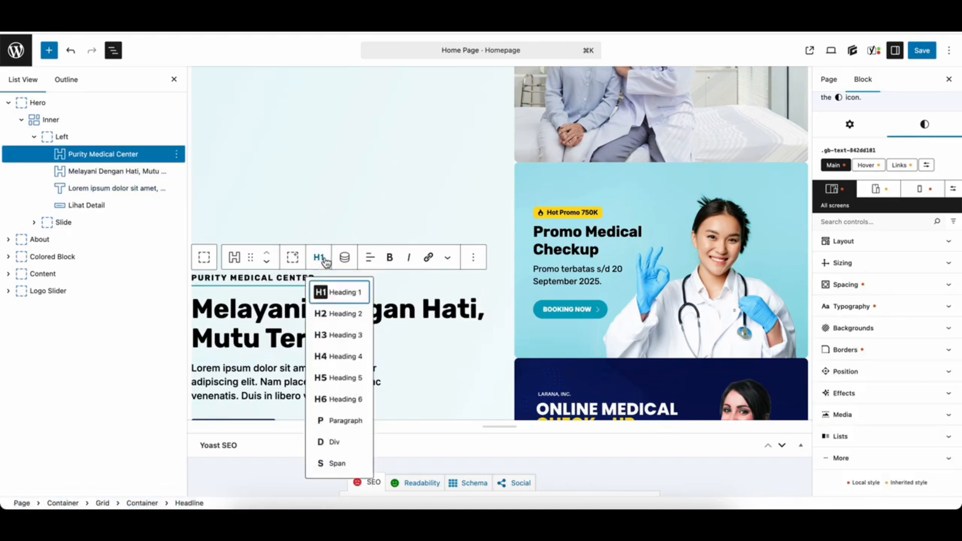
left_click(350, 422)
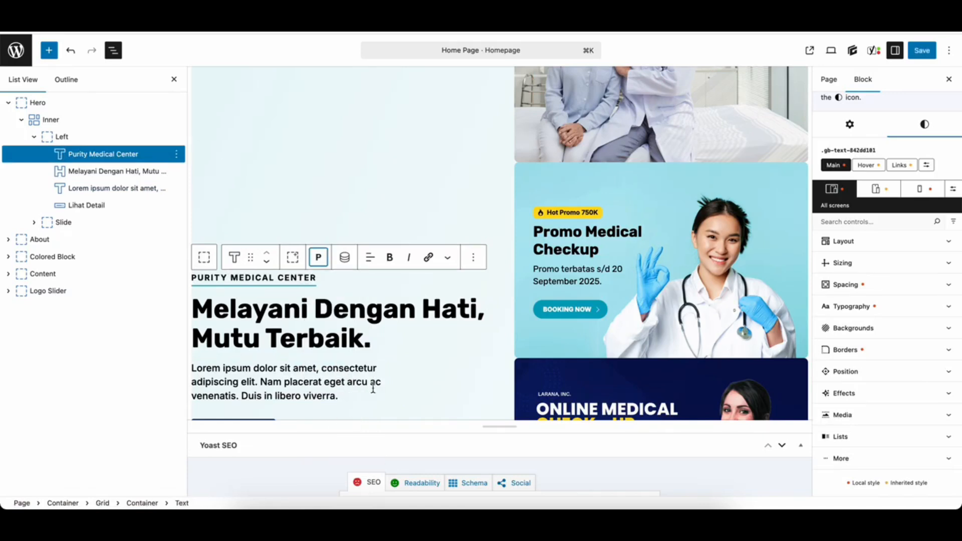
Inspect the hero's headline, description text and Lihat Detail button, and show the button's link settings.
left_click(307, 343)
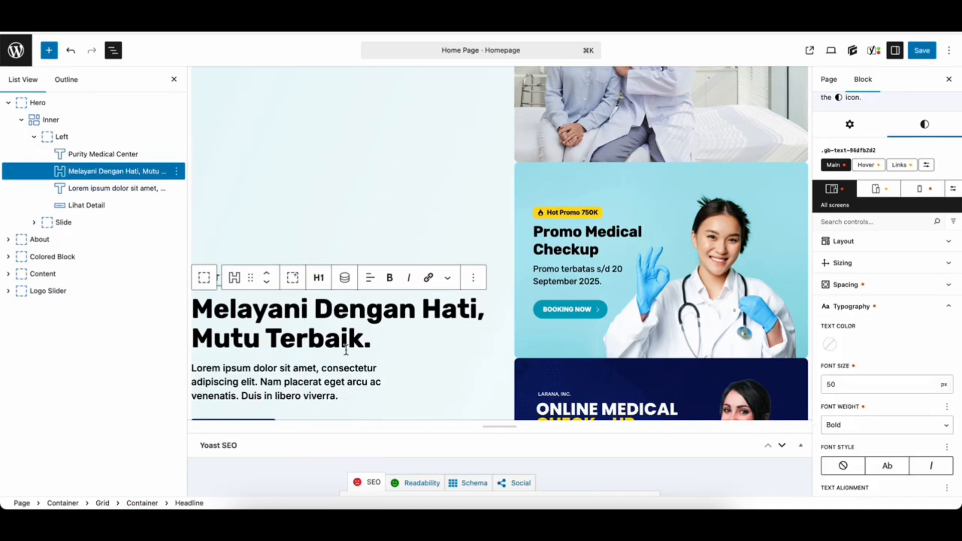
scroll(346, 349, "down", 2)
left_click(266, 350)
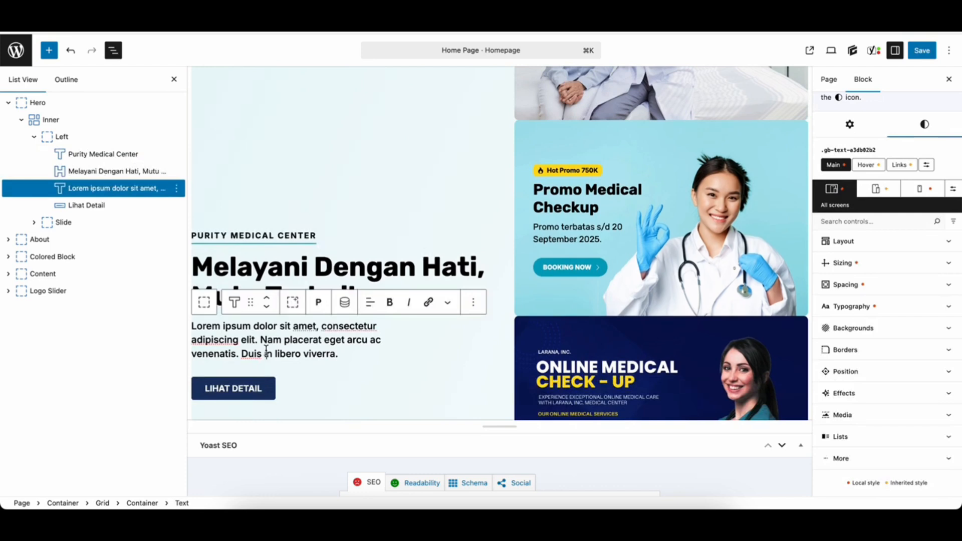
left_click(231, 387)
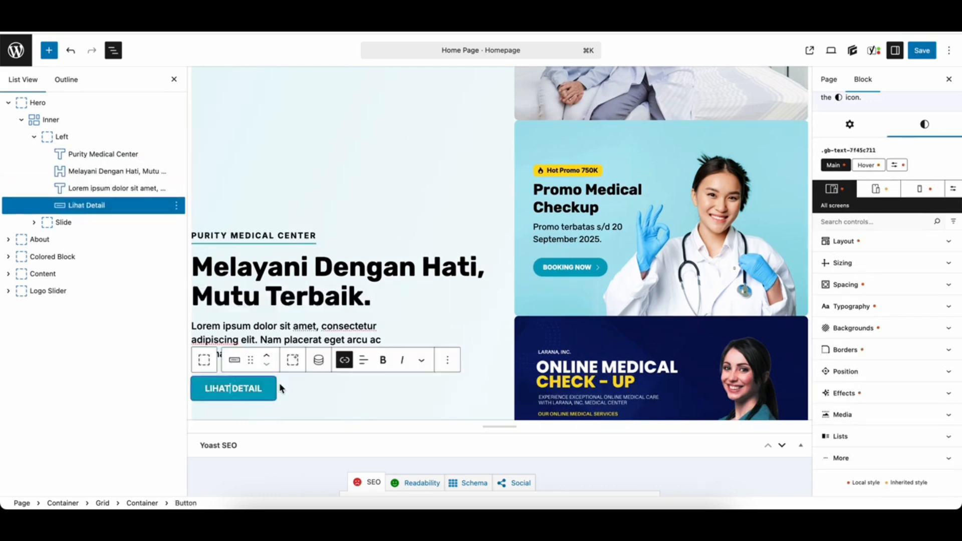
left_click(342, 361)
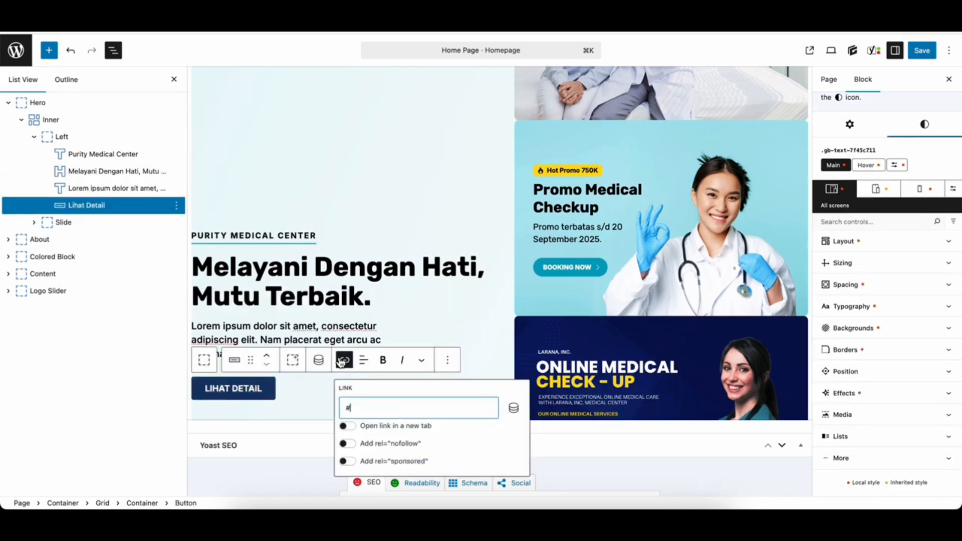
Collapse the Left container, select the Slide container, and compare it with the live hero slider in Firefox before returning to Chrome.
left_click(34, 136)
left_click(62, 153)
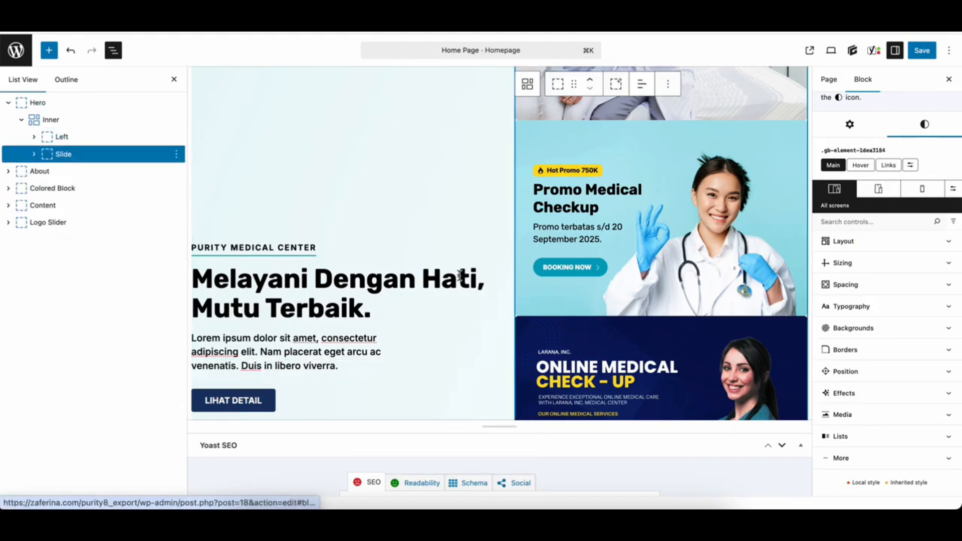
scroll(554, 286, "up", 2)
scroll(552, 280, "down", 1)
left_click(332, 507)
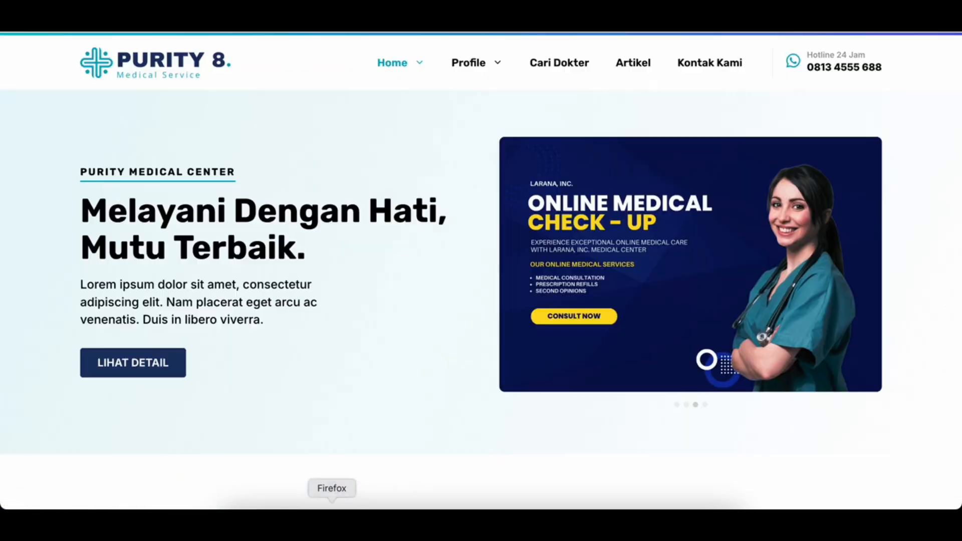
left_click(365, 507)
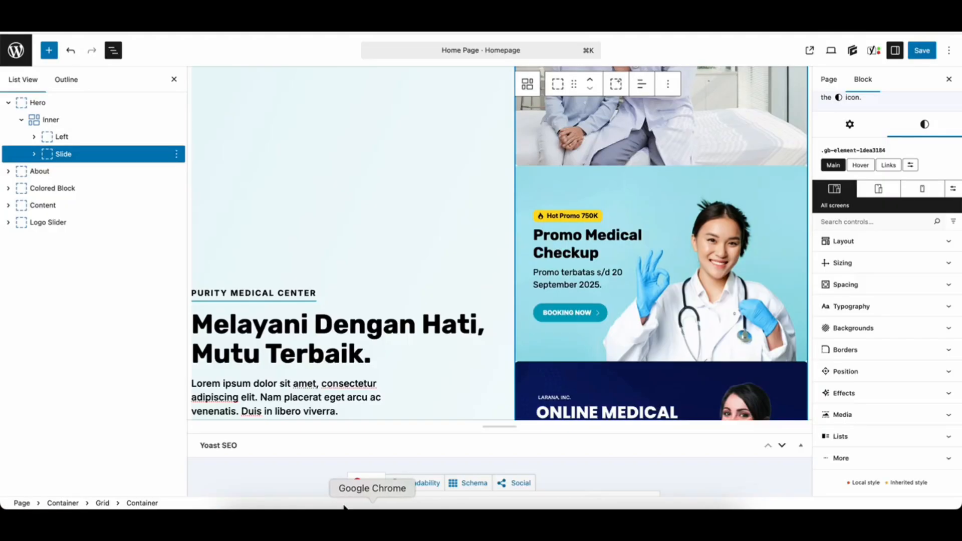
Expand the Slide container through splide__track and splide__list, and select the first Slide Item.
left_click(34, 154)
left_click(47, 171)
left_click(60, 189)
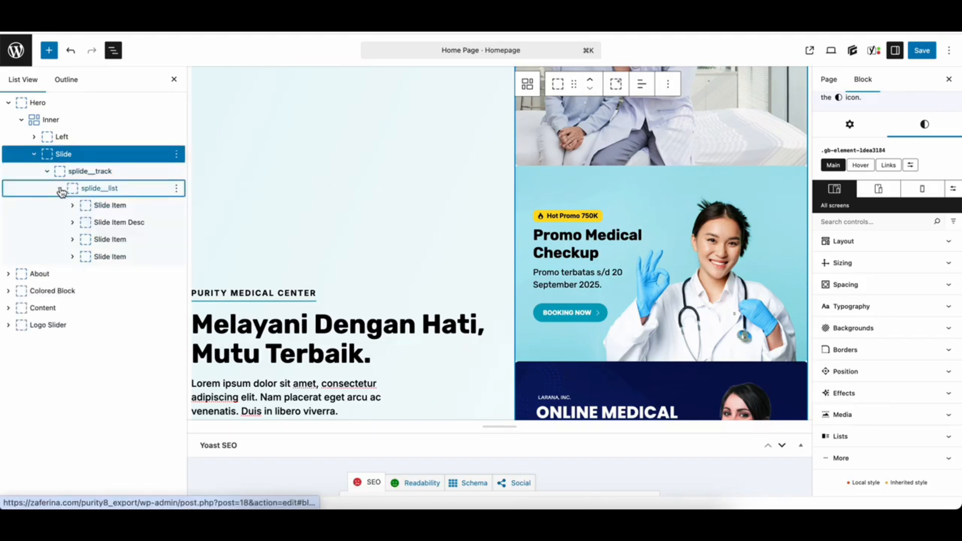
left_click(109, 206)
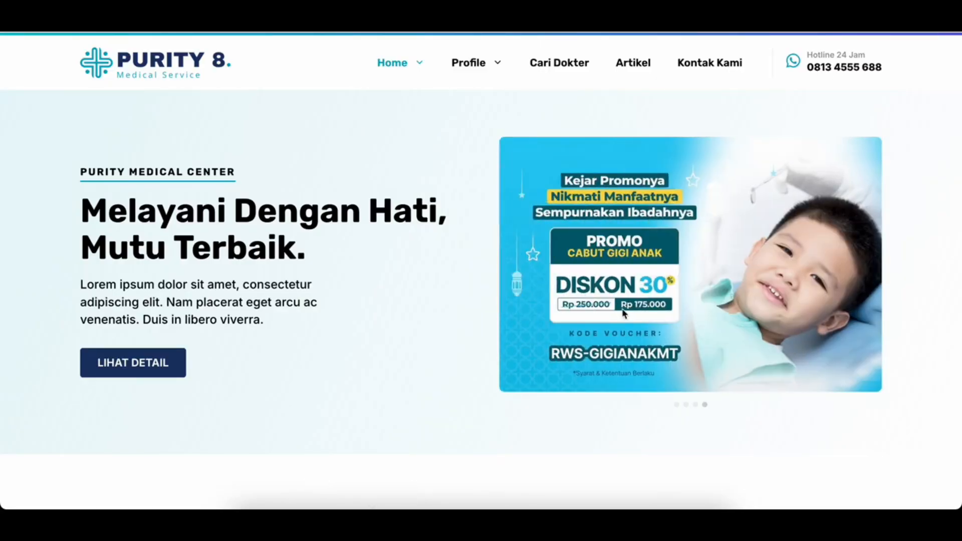
View the first and second slides of the live hero slider in Firefox, and return to Chrome.
left_click(677, 406)
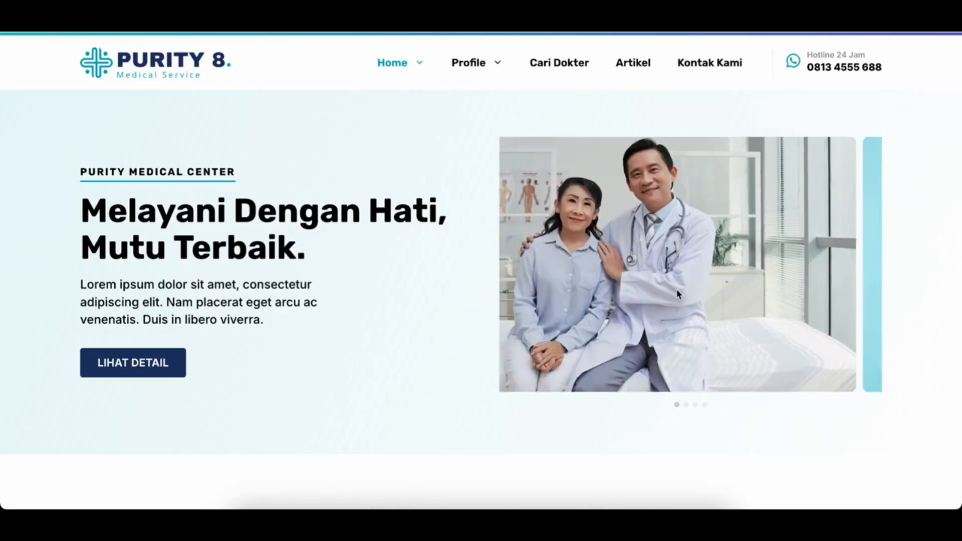
left_click(686, 406)
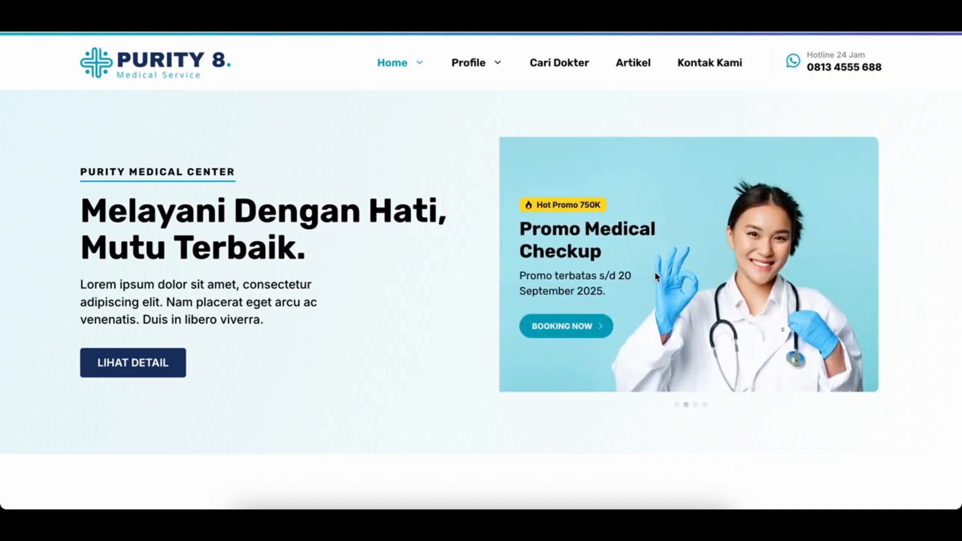
left_click(370, 508)
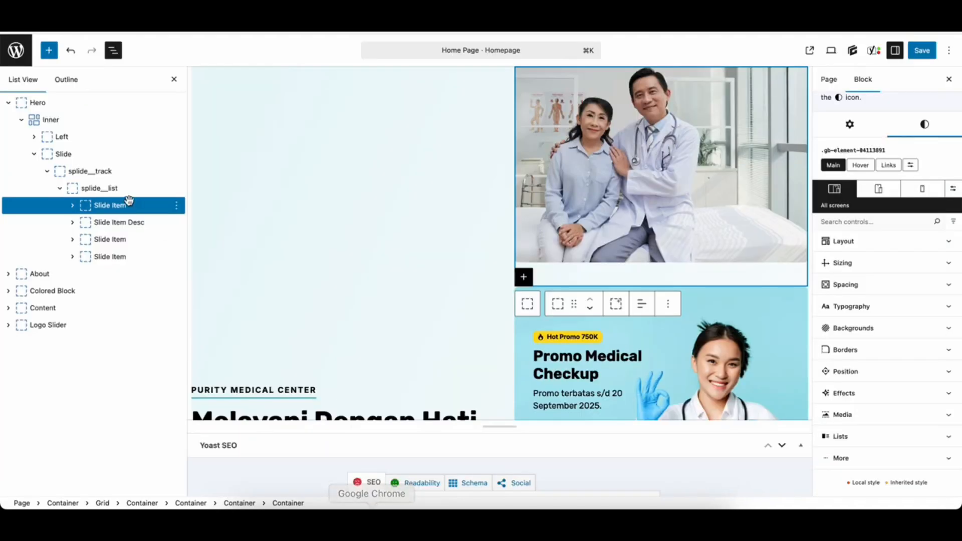
Inspect the Image block inside the first Slide Item, collapse the item, and show its block actions such as Duplicate.
left_click(73, 205)
left_click(117, 223)
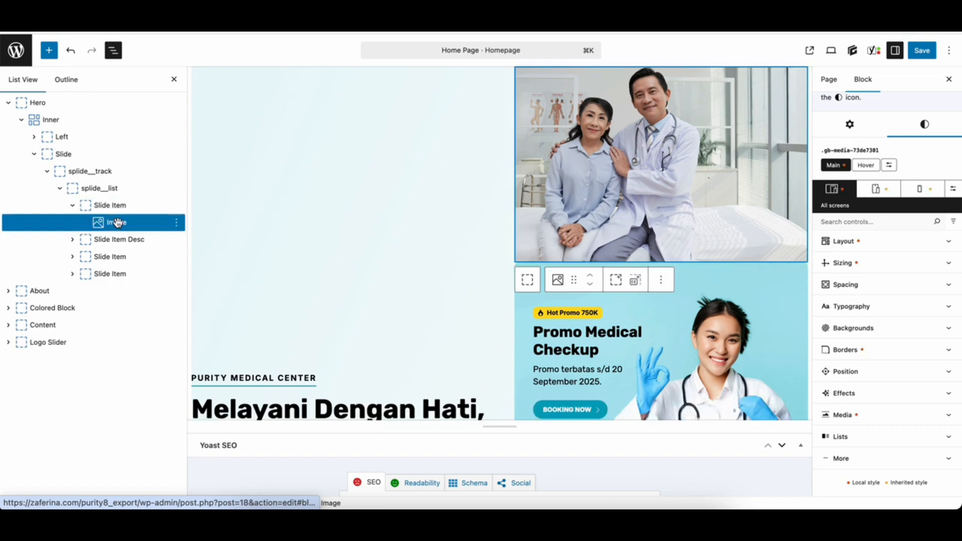
left_click(99, 207)
left_click(76, 207)
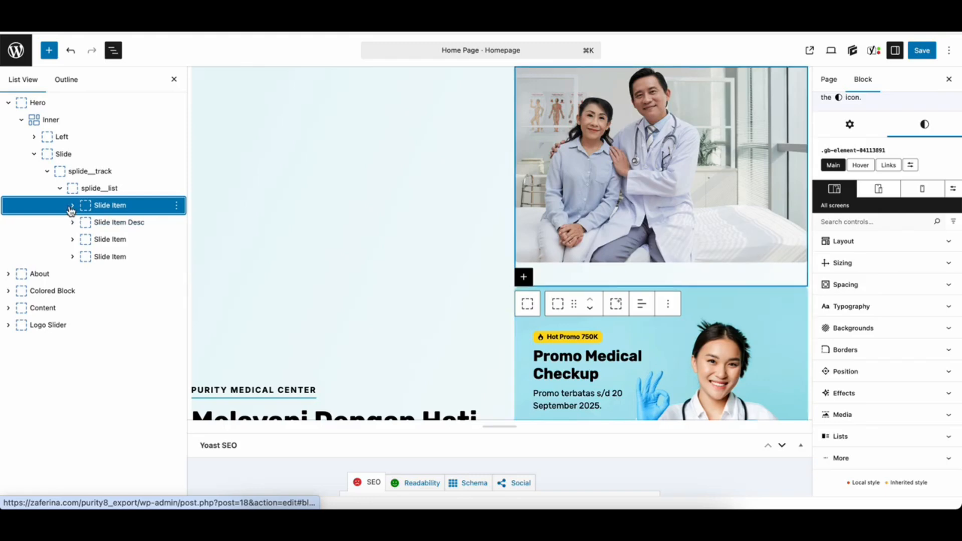
right_click(168, 213)
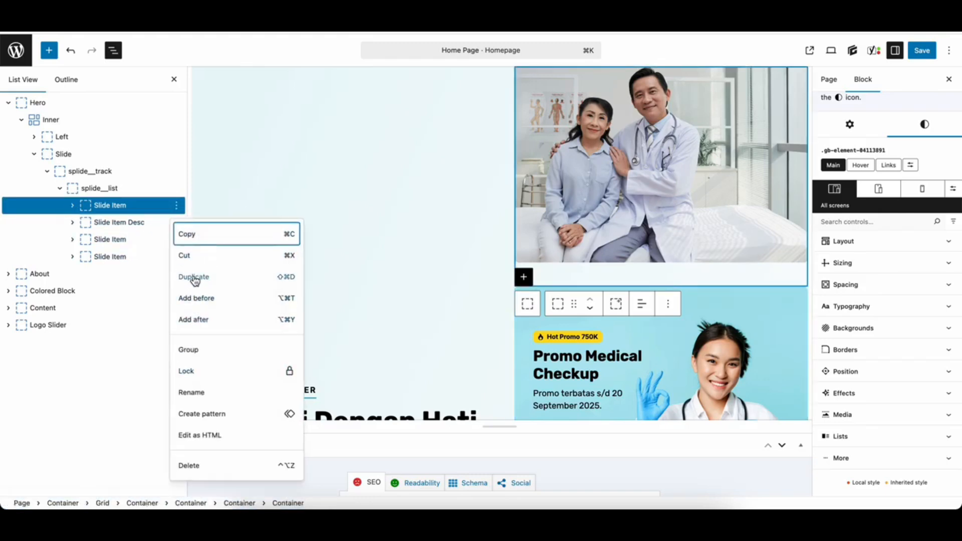
Inspect the last two Slide Items, and reselect and expand the first Slide Item to show its Image block.
left_click(120, 209)
left_click(118, 240)
left_click(116, 257)
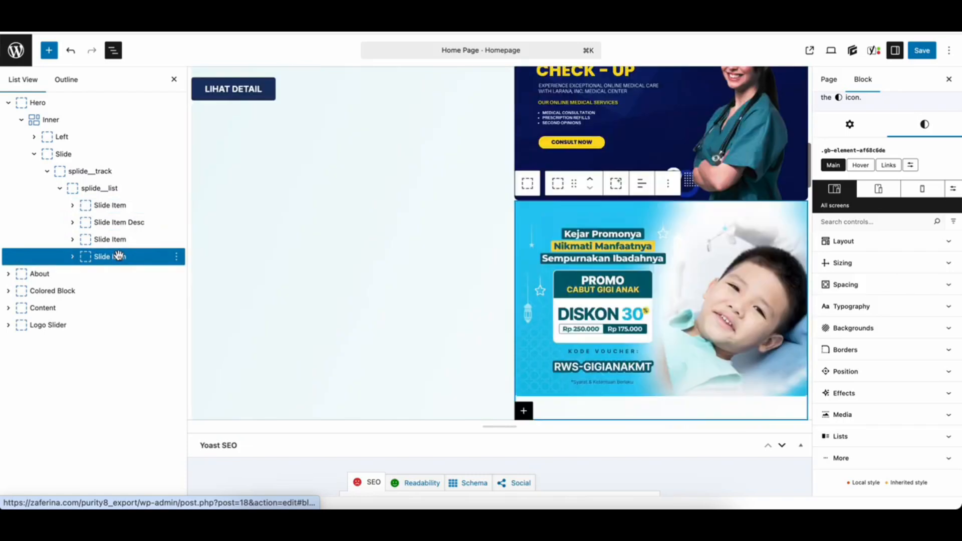
left_click(112, 206)
left_click(72, 206)
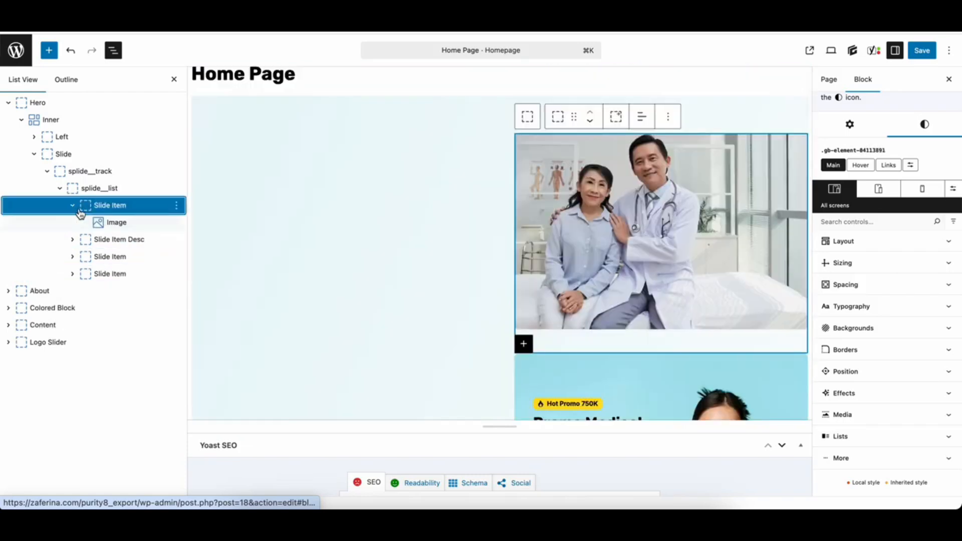
Show the first slide's Image block settings, including choosing an image from the media library and its link field.
left_click(119, 222)
left_click(850, 124)
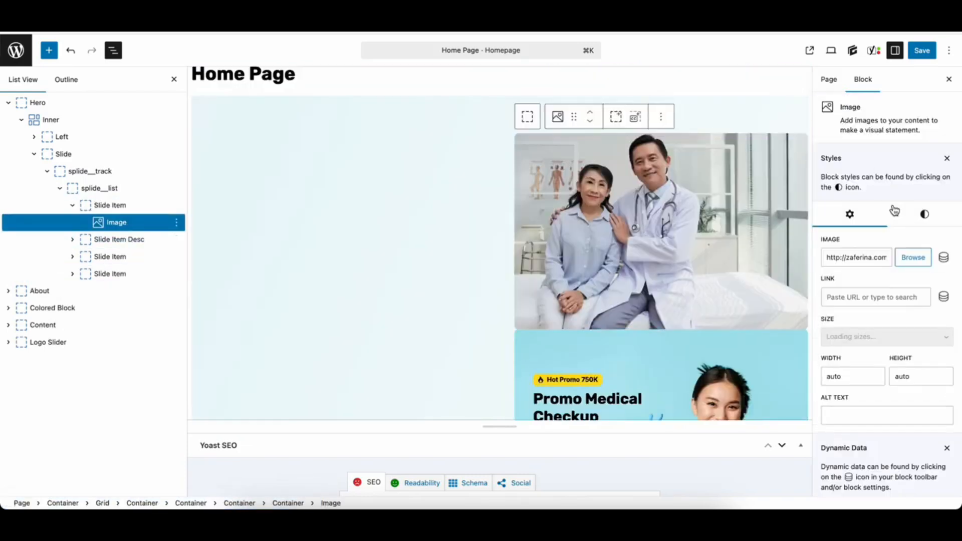
left_click(913, 257)
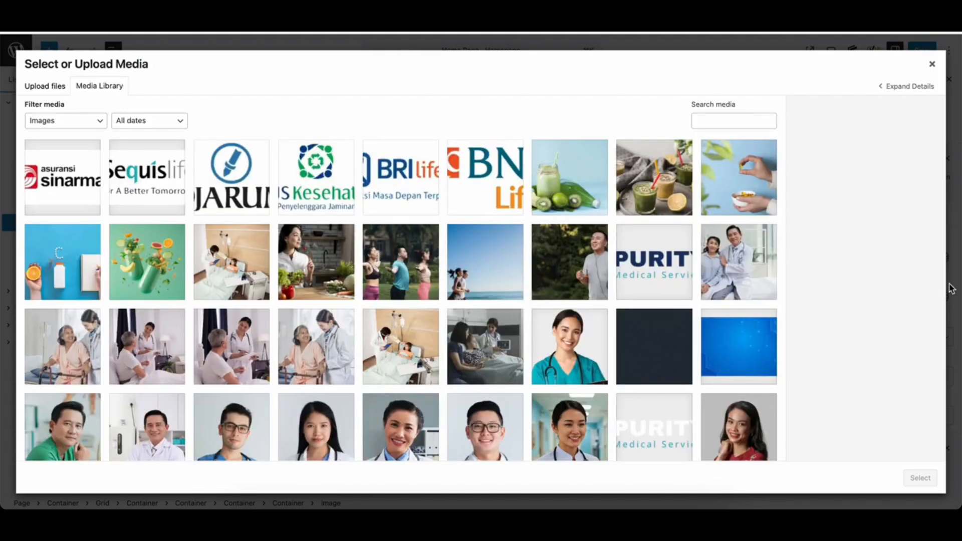
left_click(950, 288)
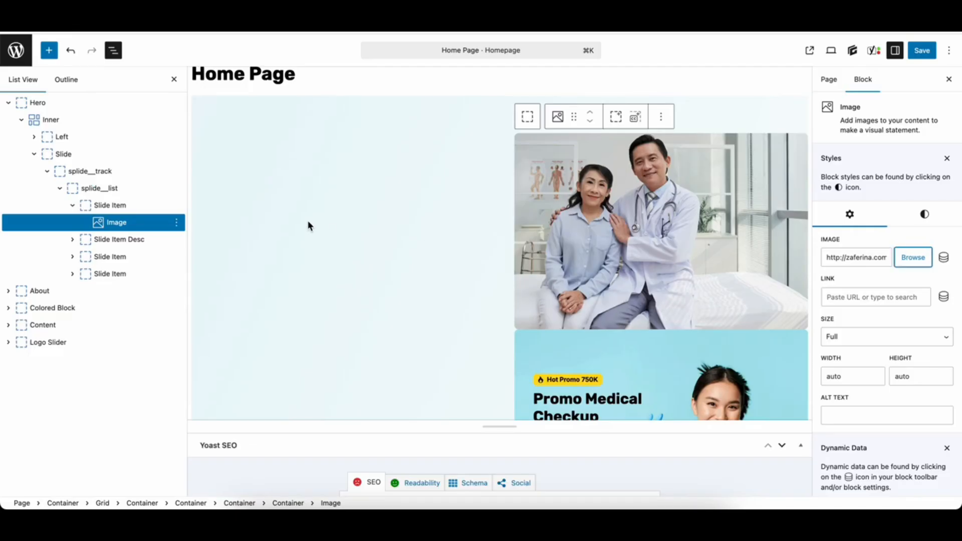
left_click(874, 291)
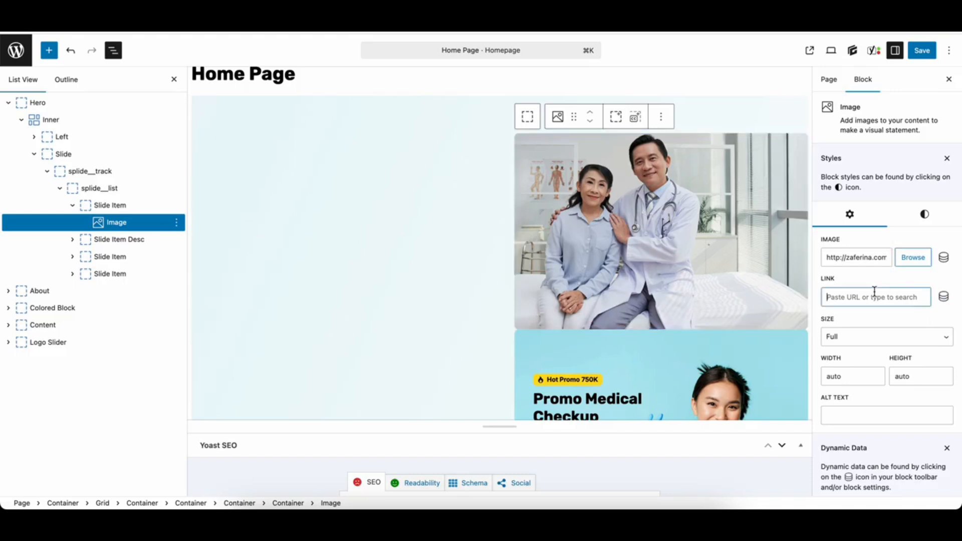
Expand Slide Item Desc, select its Image block, and compare it with the live slide in Firefox before returning to Chrome.
left_click(72, 205)
left_click(72, 222)
left_click(119, 224)
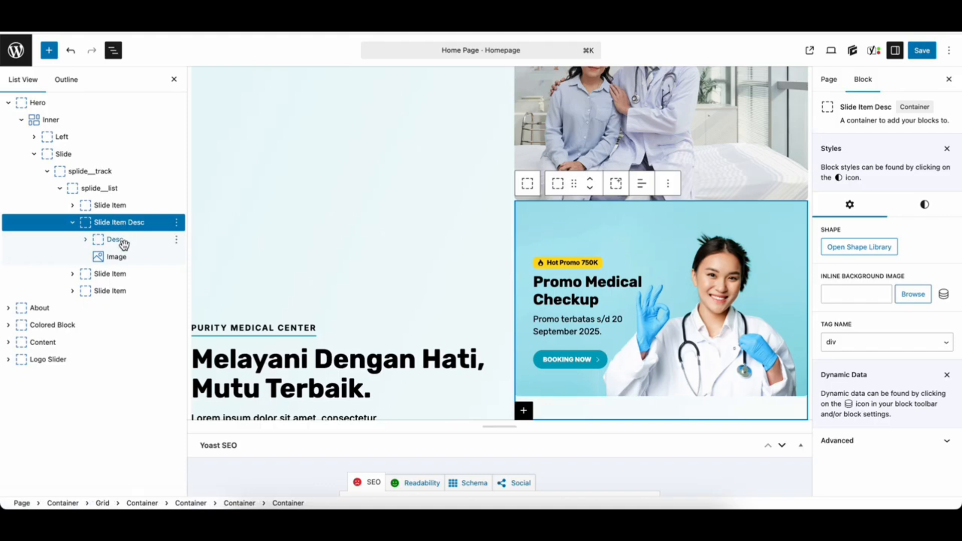
left_click(124, 257)
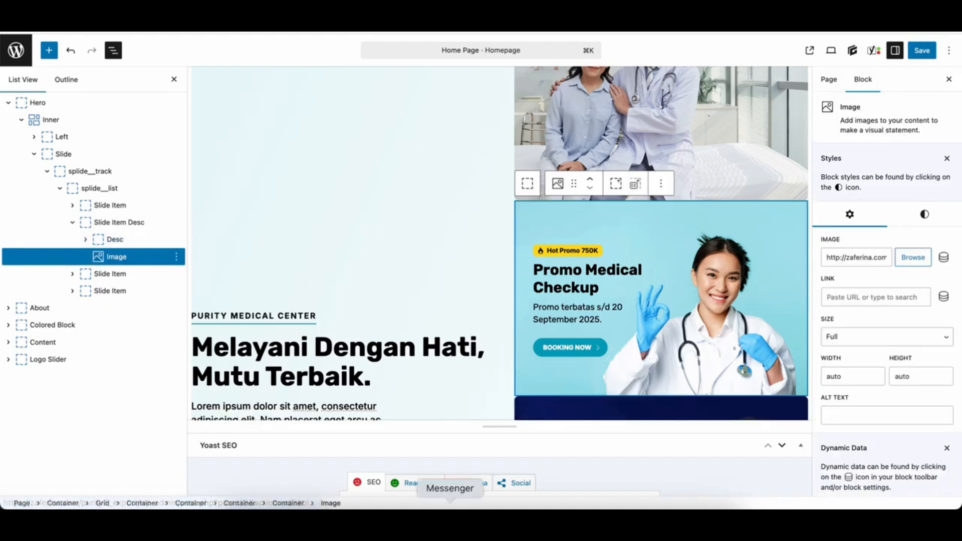
left_click(333, 507)
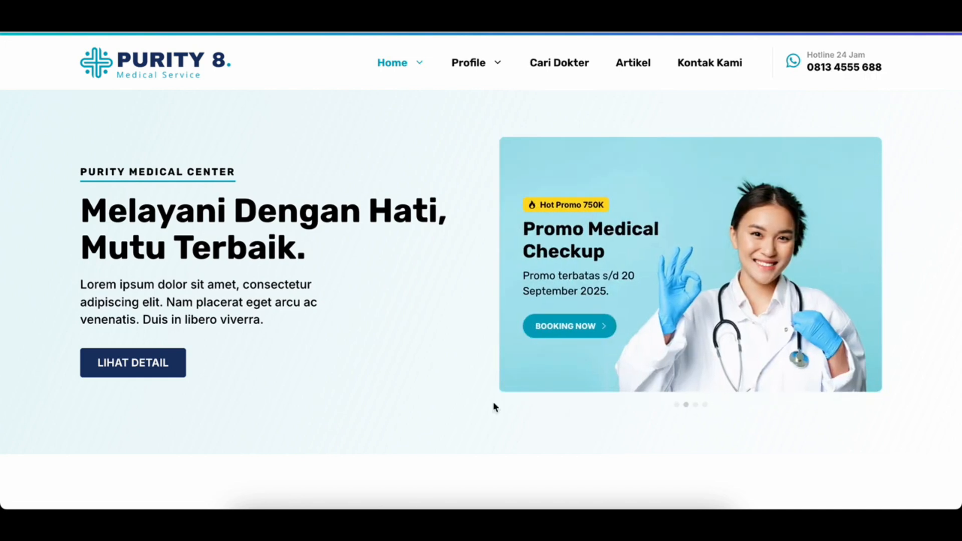
left_click(370, 503)
Browse the media library for the Slide Item Desc image, inspect hero-slide4.webp and the neighbouring banner images, and close without choosing one.
left_click(925, 255)
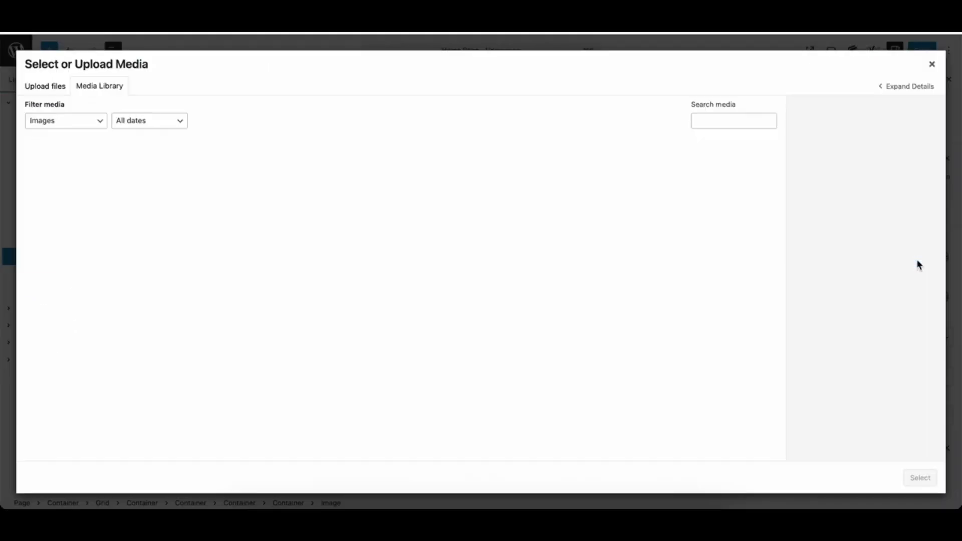
scroll(604, 325, "down", 5)
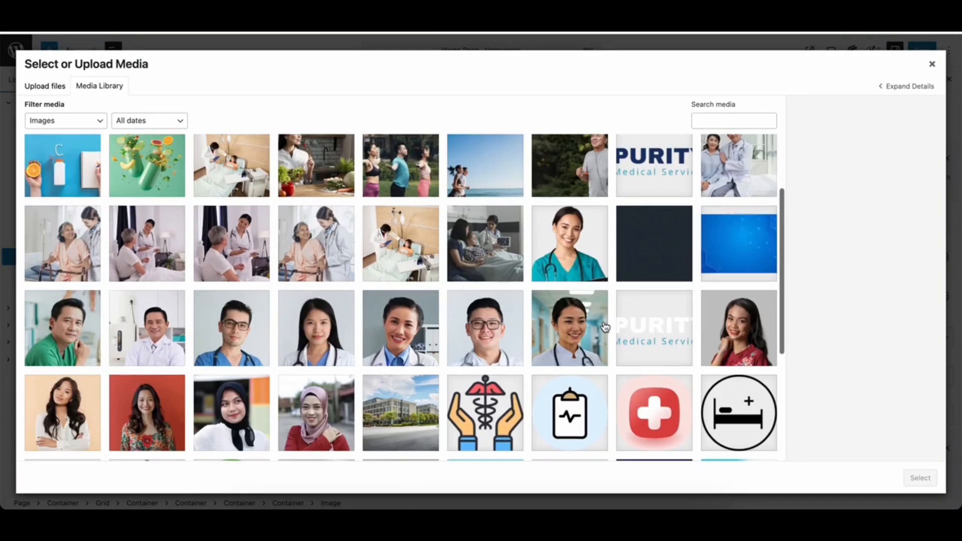
left_click(503, 324)
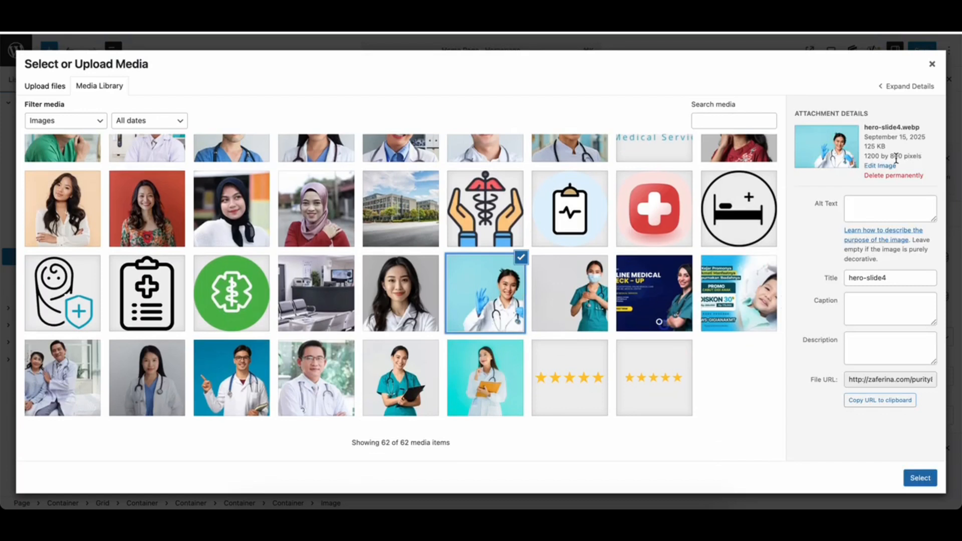
left_click(649, 303)
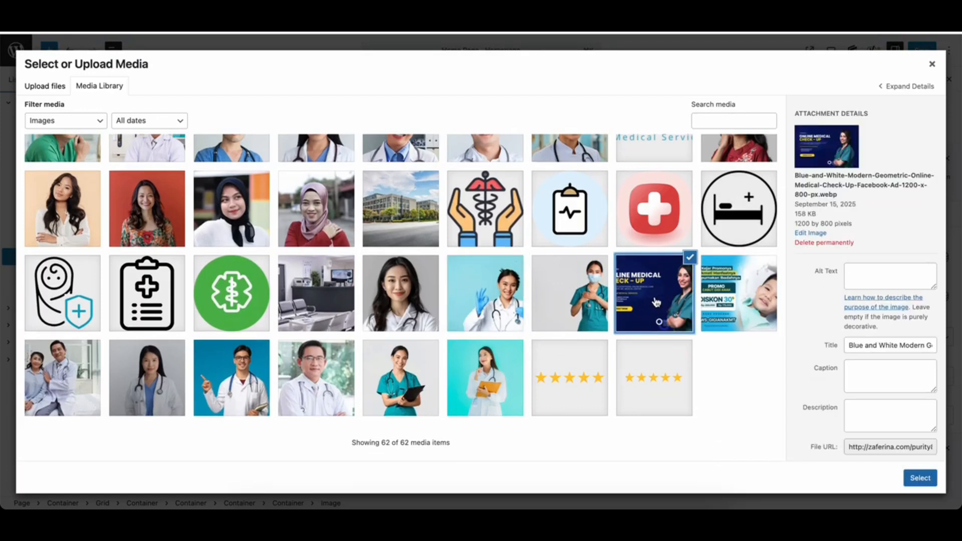
left_click(709, 317)
left_click(511, 305)
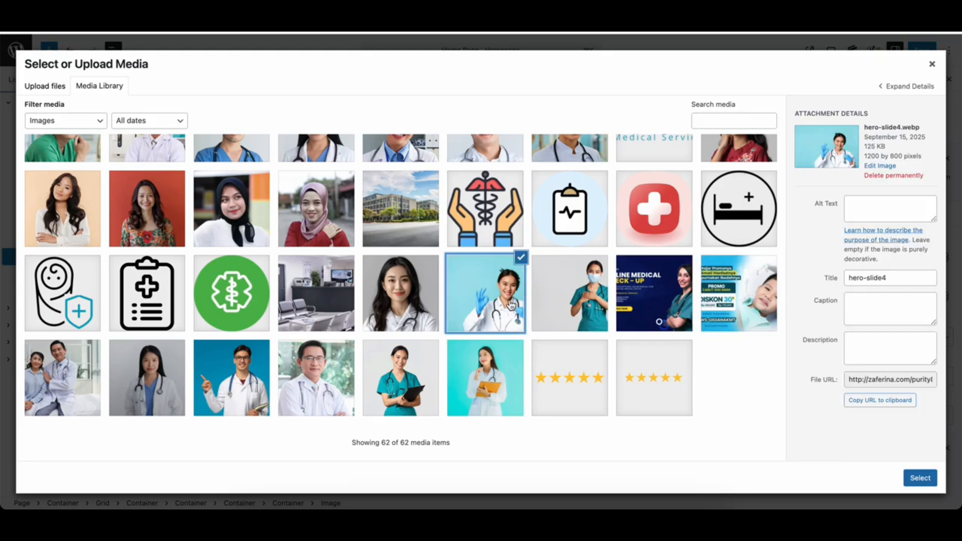
left_click(931, 64)
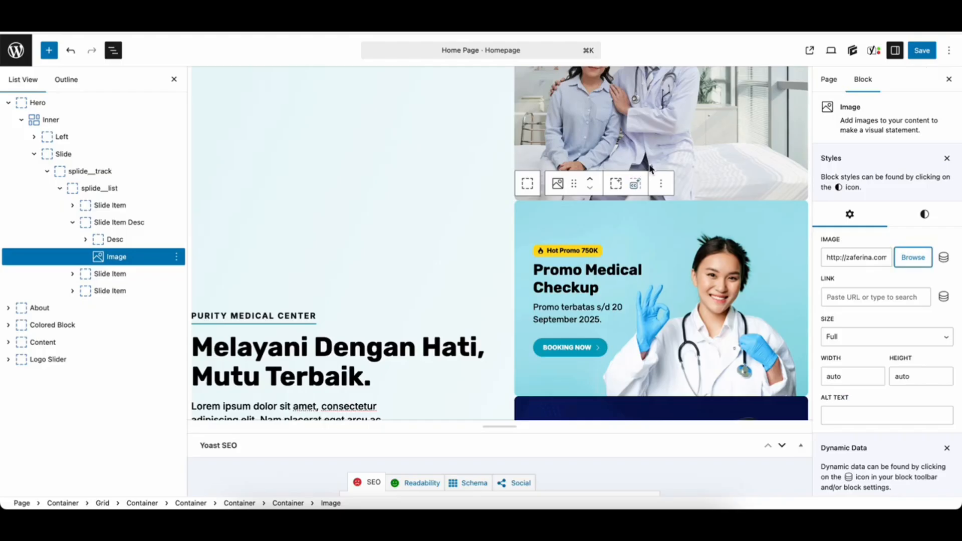
View the Promo Medical Checkup slide on the live site in Firefox again, and return to Chrome.
left_click(332, 507)
left_click_drag(600, 272, 958, 281)
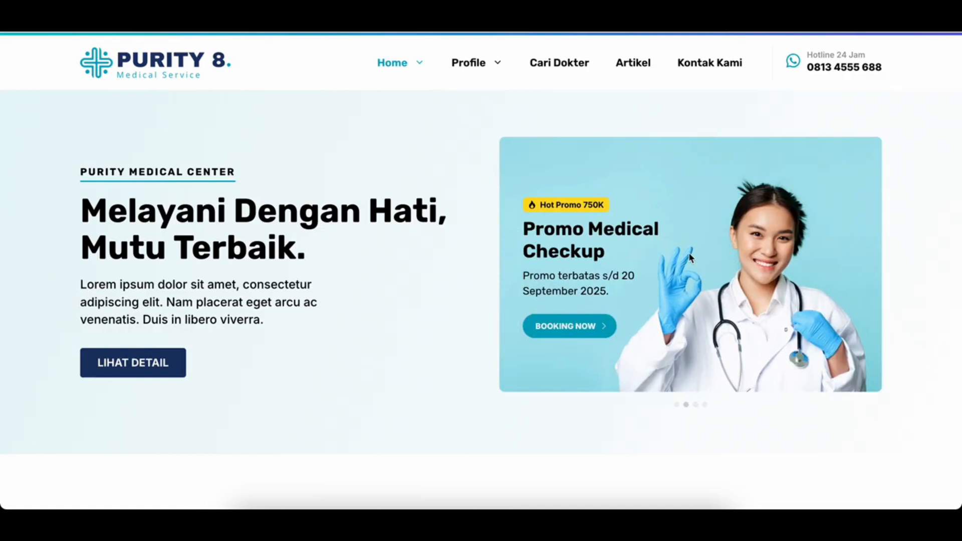
left_click(372, 507)
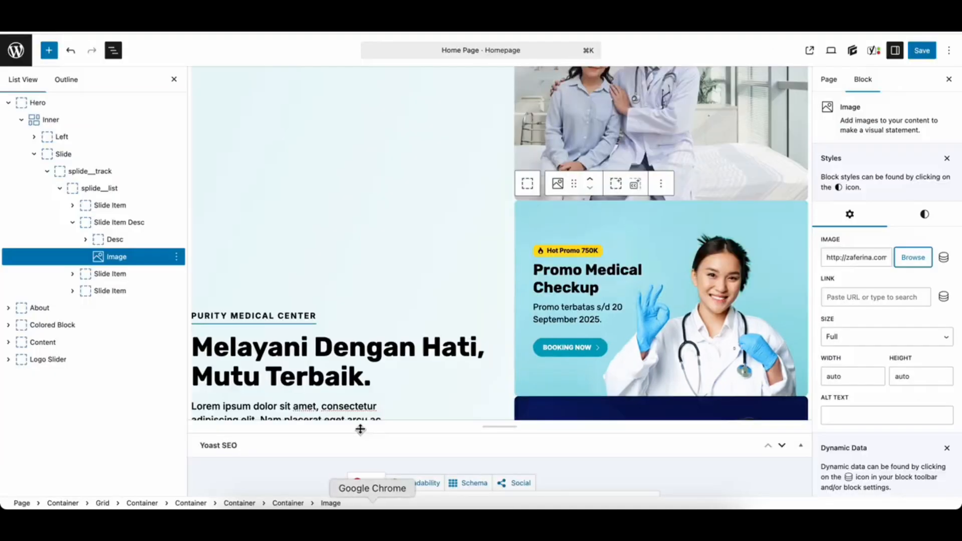
Expand the Desc container of Slide Item Desc and select the Hot Promo 750K text block.
left_click(85, 240)
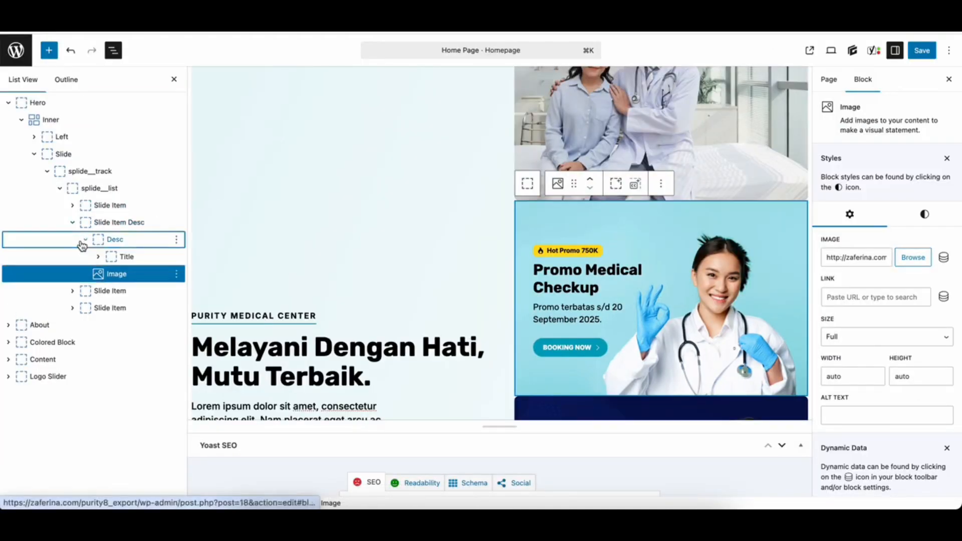
left_click(128, 242)
left_click(581, 239)
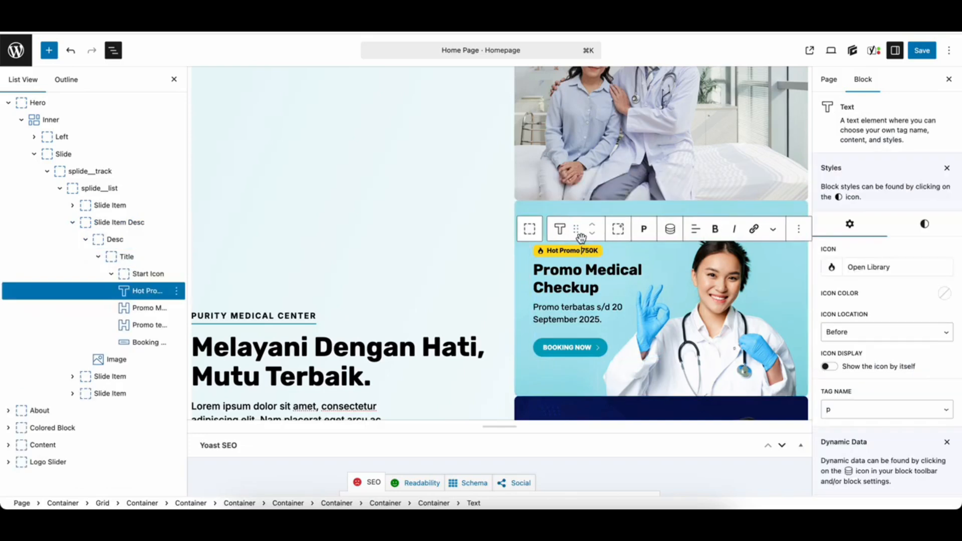
Select the Start Icon container around the promo label and show its background color setting.
left_click(145, 274)
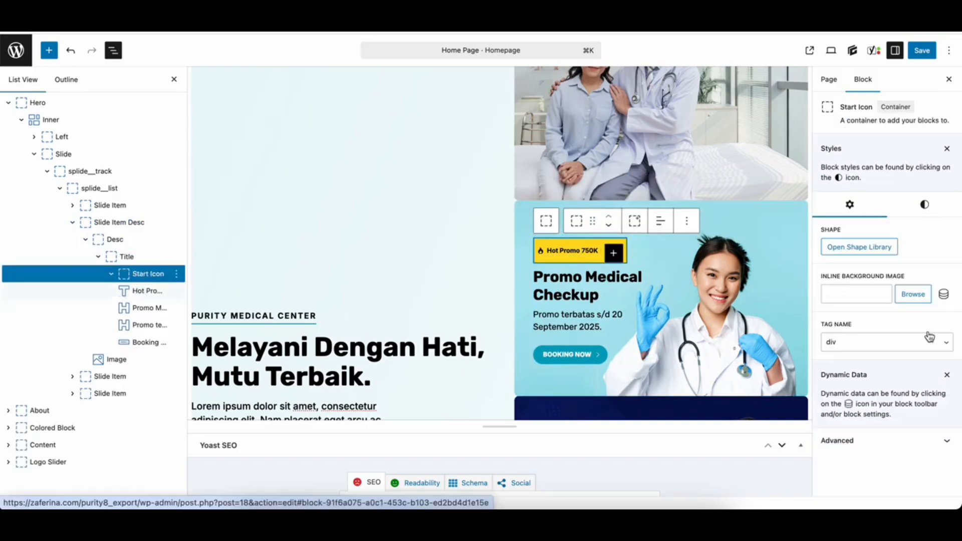
left_click(924, 204)
scroll(902, 325, "down", 2)
left_click(894, 327)
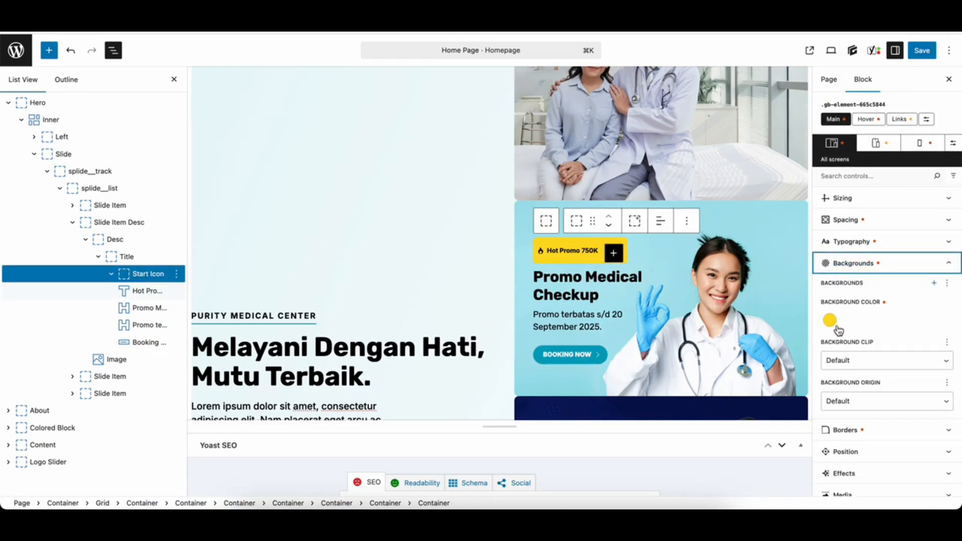
left_click(852, 241)
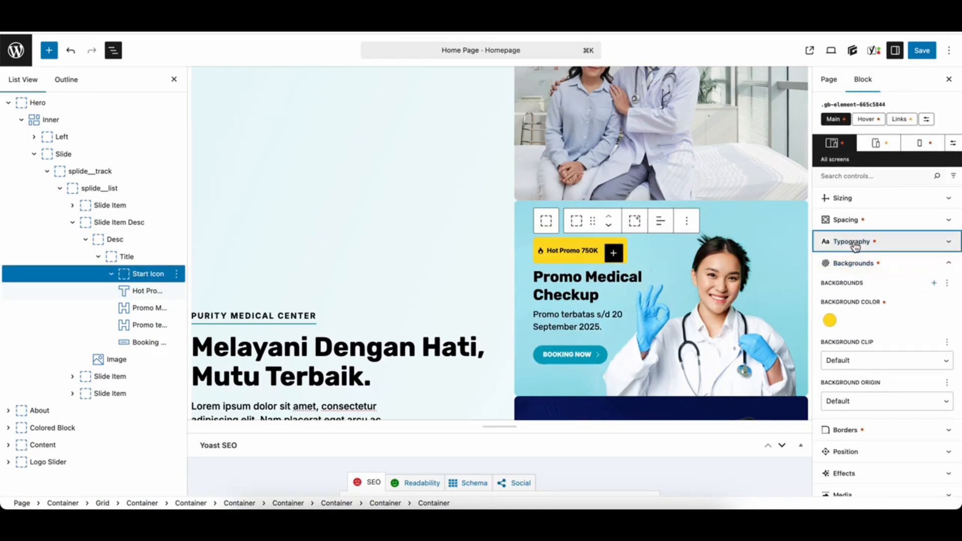
Select the slide's Promo Medical Checkup headline, its description text and the Booking Now button in turn to show their settings.
left_click(560, 292)
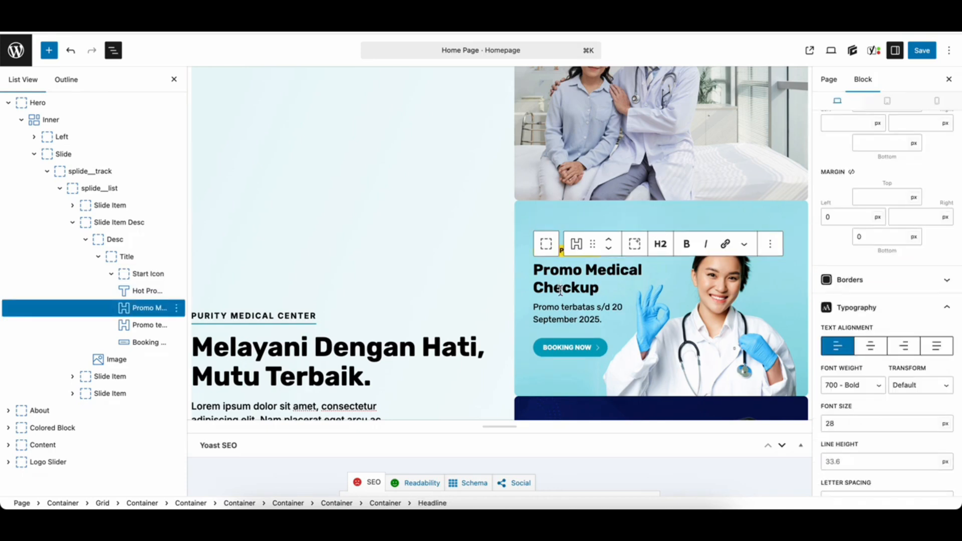
left_click(564, 318)
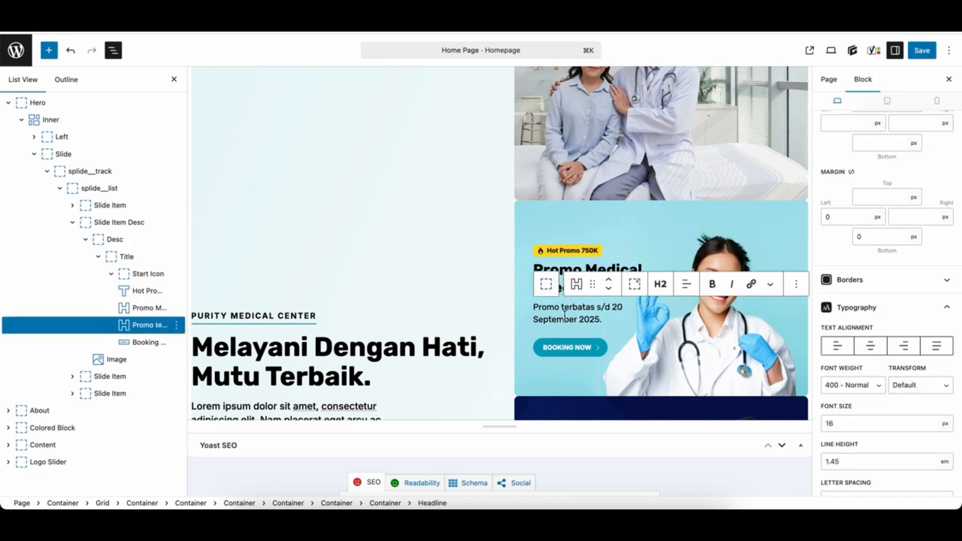
left_click(572, 347)
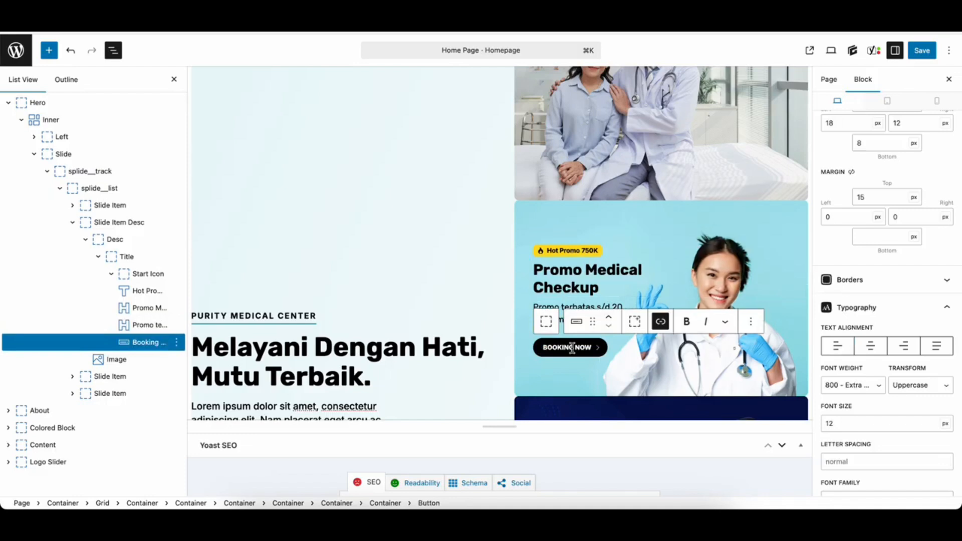
Collapse and select Slide Item Desc, and show its block actions such as Duplicate.
left_click(73, 222)
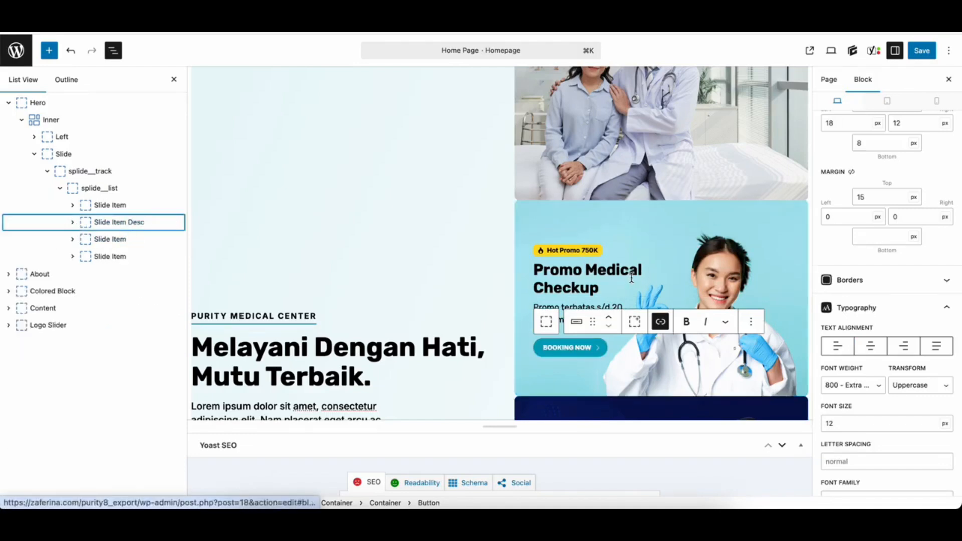
left_click(144, 222)
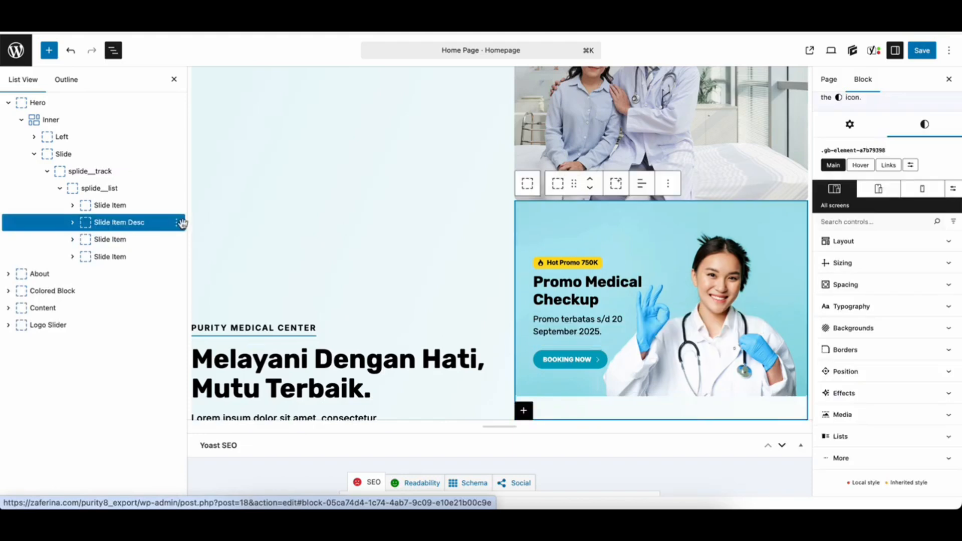
left_click(176, 222)
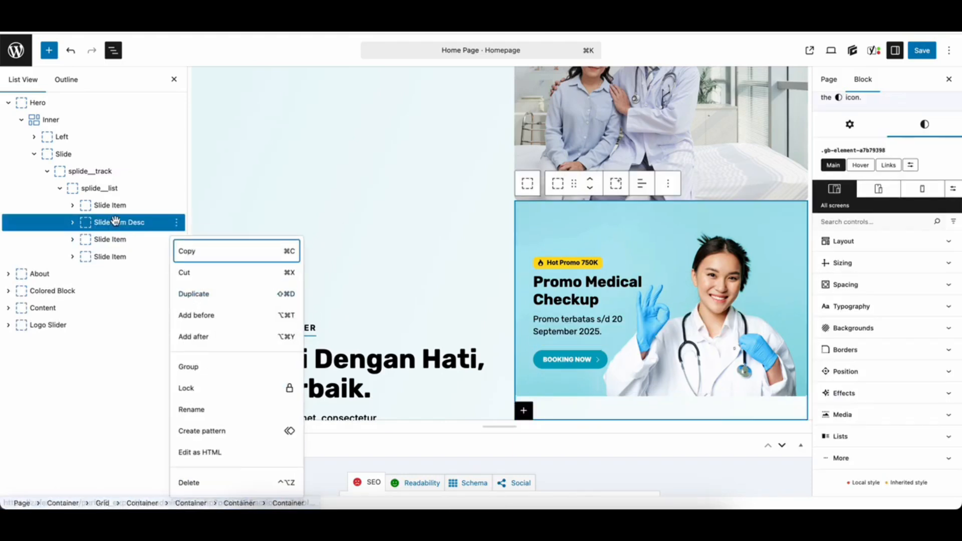
left_click(117, 222)
Reload the home page editor, dismiss the autosave notice, and select the About container in the block list.
key("super+r")
left_click(533, 197)
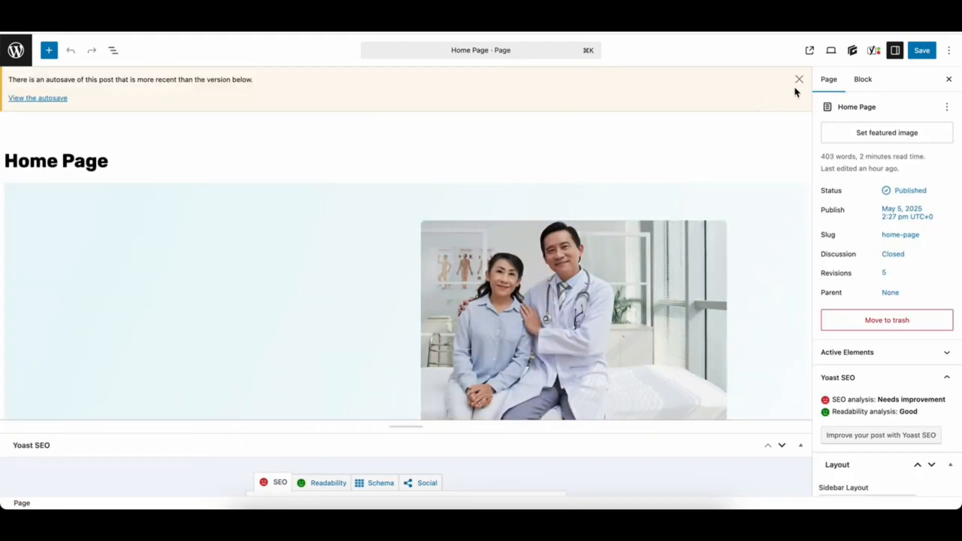
left_click(796, 81)
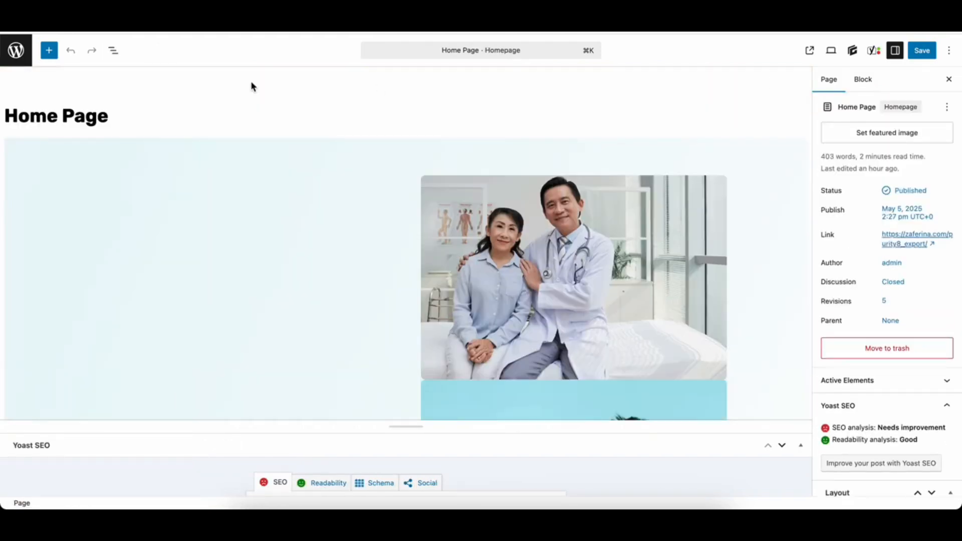
left_click(114, 51)
left_click(41, 119)
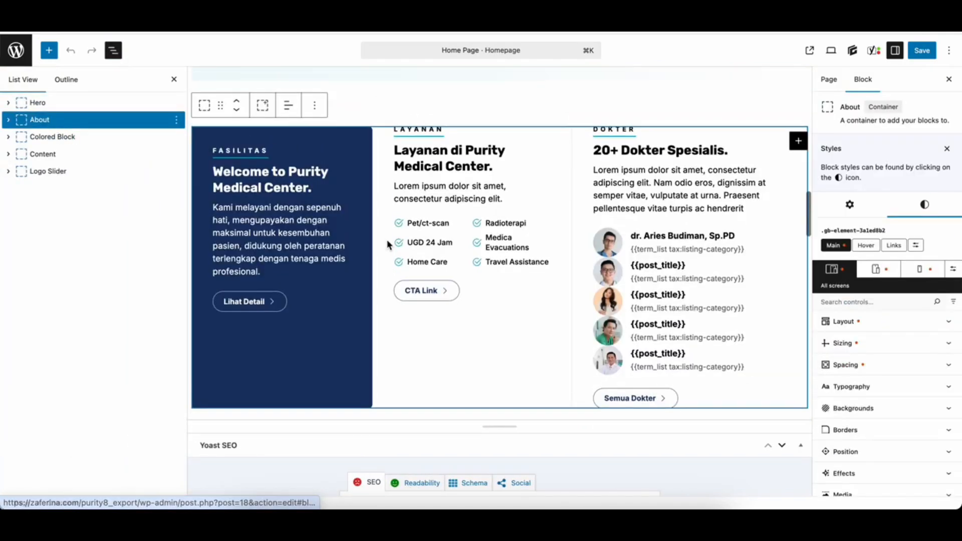
View the three-column About section on the live site in Firefox, and return to Chrome.
left_click(331, 507)
scroll(412, 375, "down", 5)
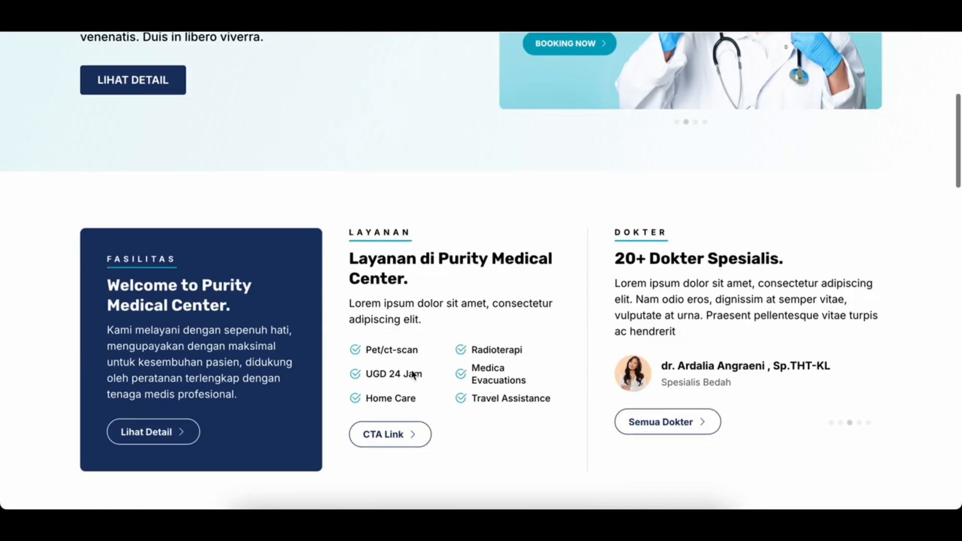
left_click(368, 503)
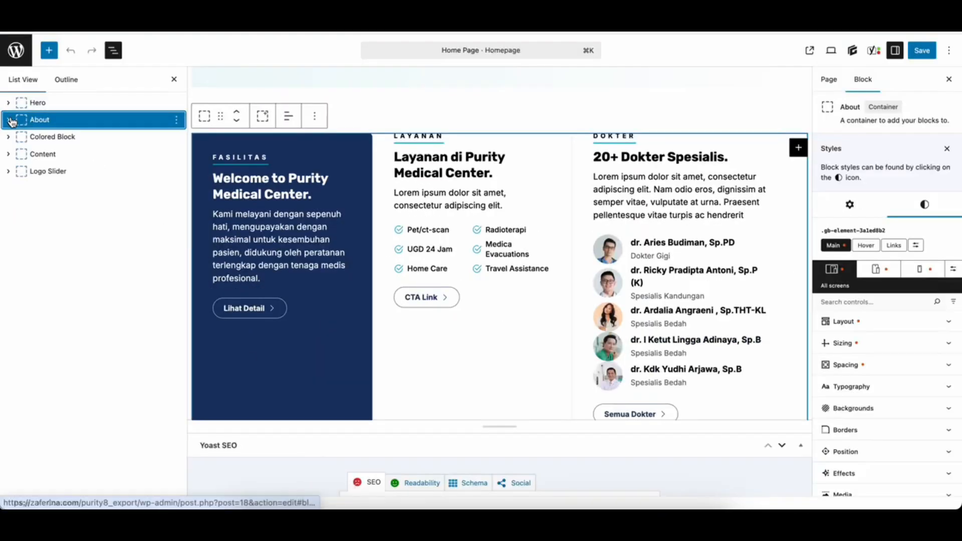
Expand the About container, inspect the blocks inside its Left column, and collapse that column again.
left_click(9, 120)
left_click(21, 137)
left_click(49, 137)
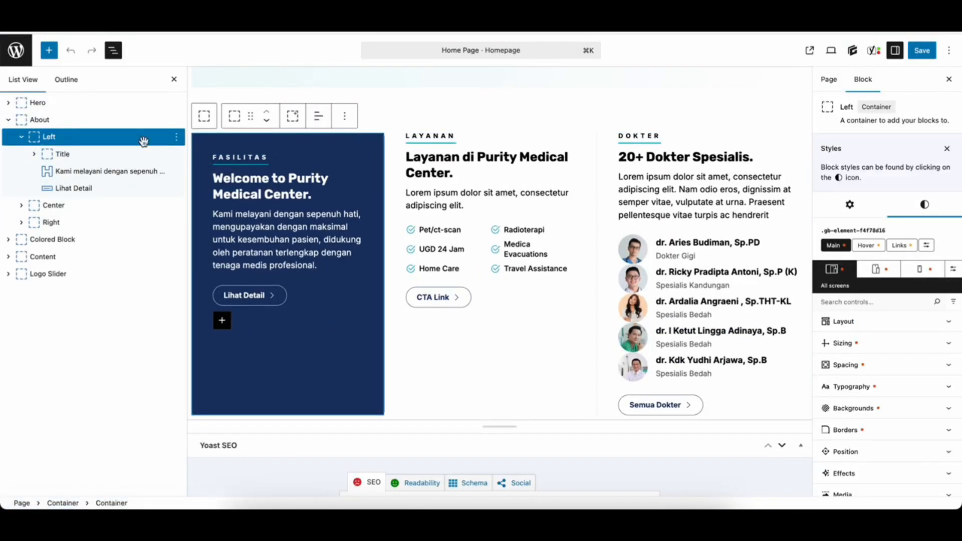
left_click(24, 136)
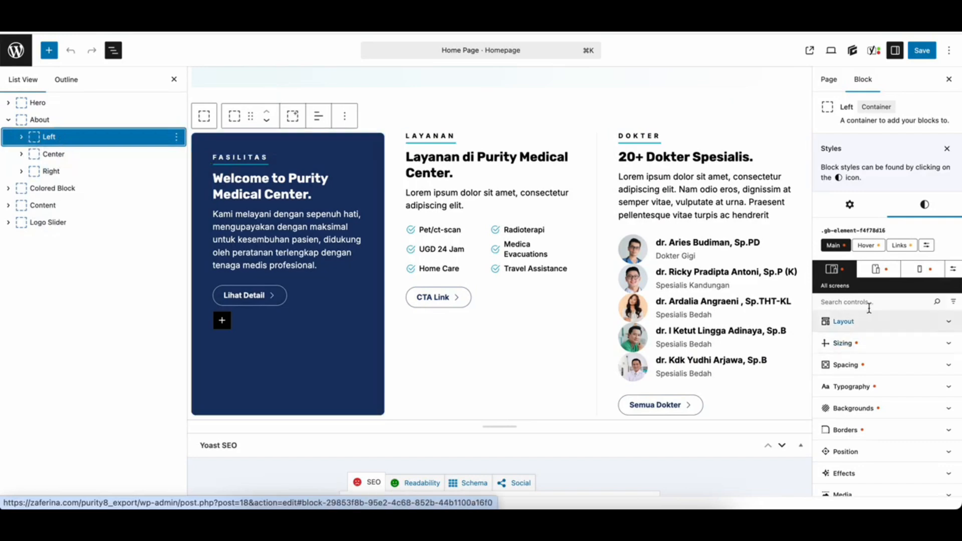
Show the background color setting of the About section's Left container.
left_click(919, 205)
left_click(897, 325)
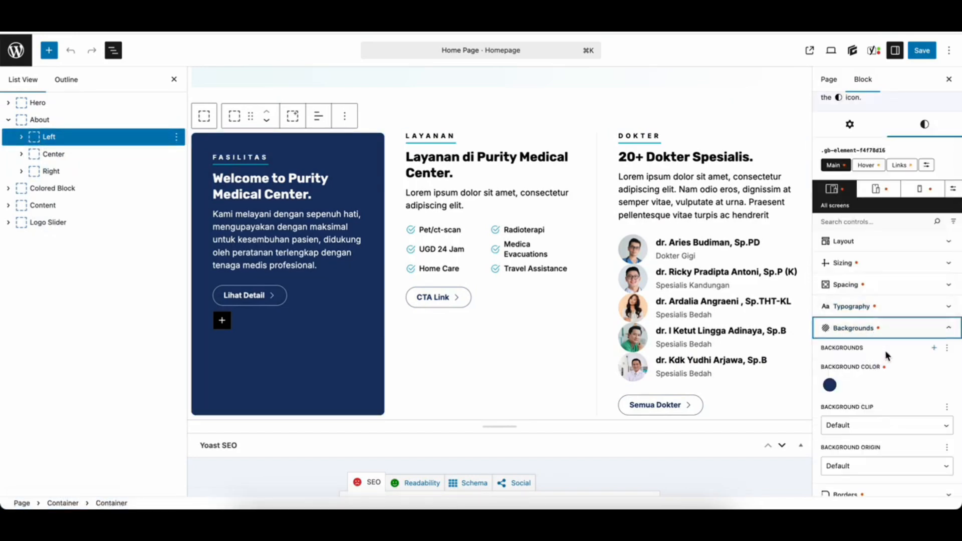
scroll(852, 351, "down", 1)
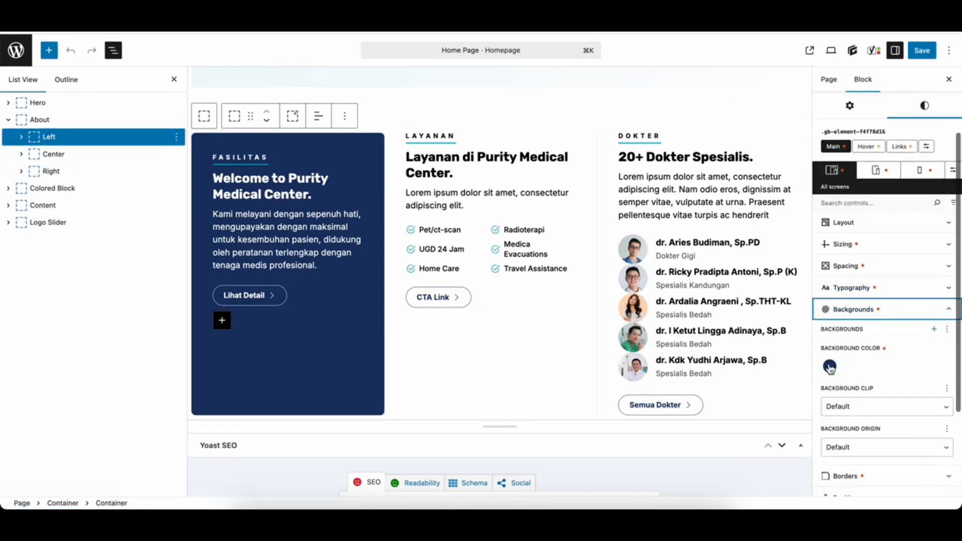
Inspect the title, heading, description and Lihat Detail button in the About section's Left column, and collapse that column.
left_click(21, 136)
left_click(56, 158)
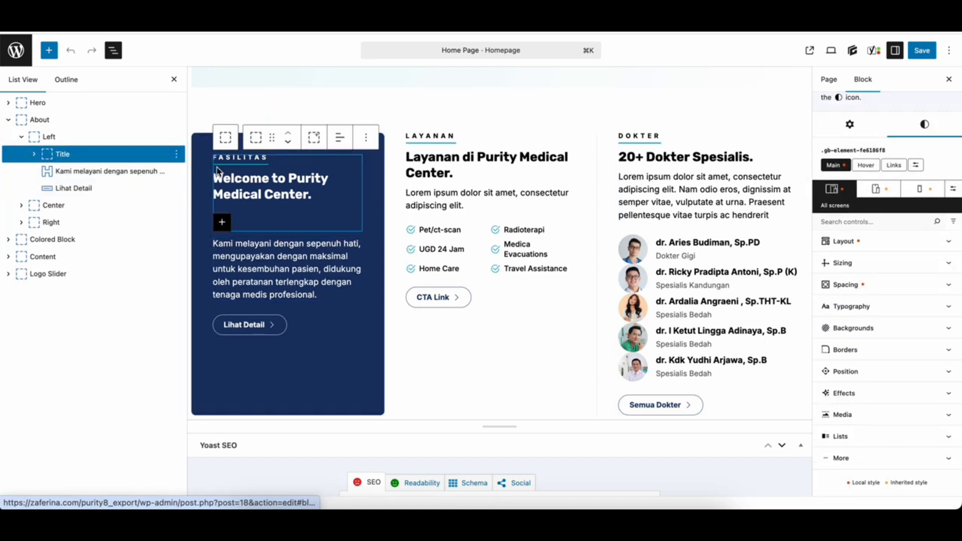
left_click(250, 160)
left_click(249, 182)
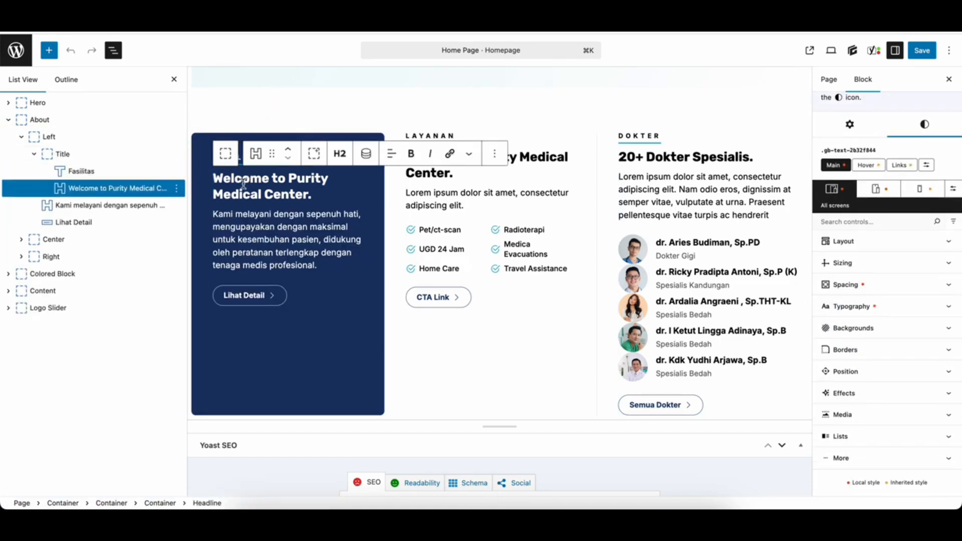
left_click(244, 231)
left_click(245, 295)
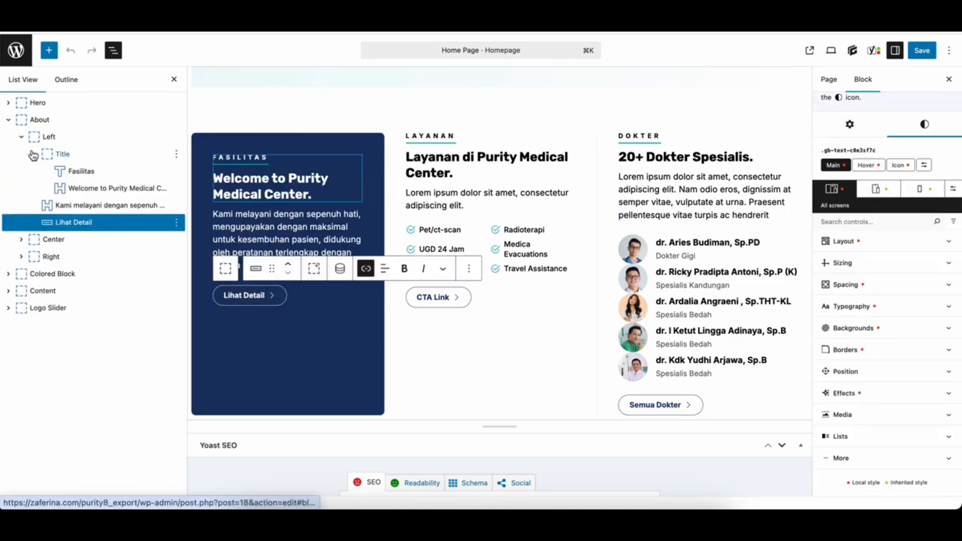
left_click(21, 137)
Duplicate the Travel Assistance item in the service list of the About section's Center column.
left_click(418, 154)
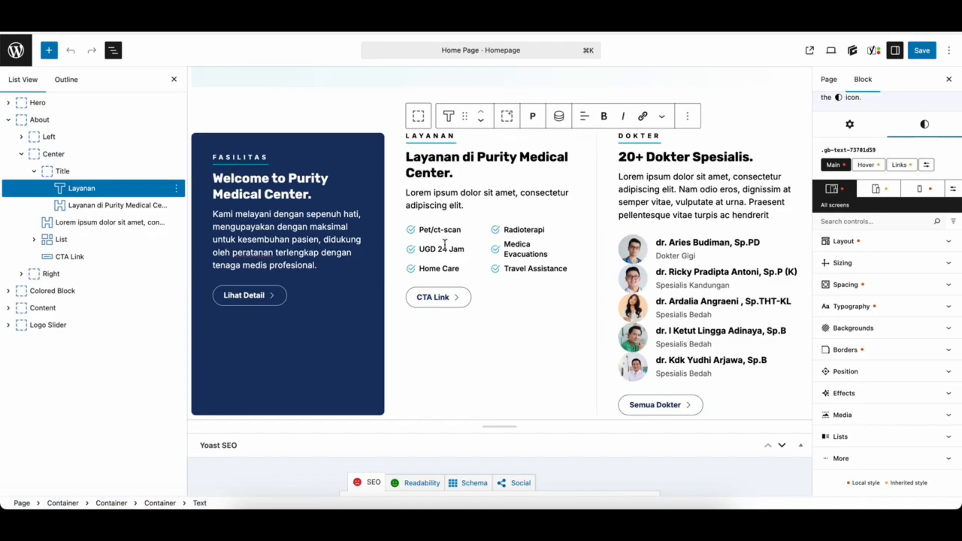
left_click(446, 232)
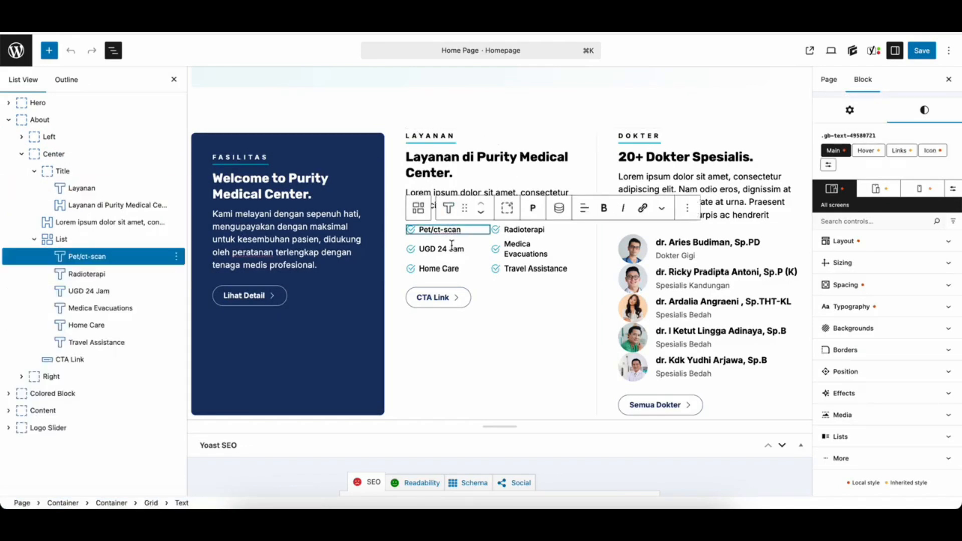
left_click(125, 342)
left_click(75, 240)
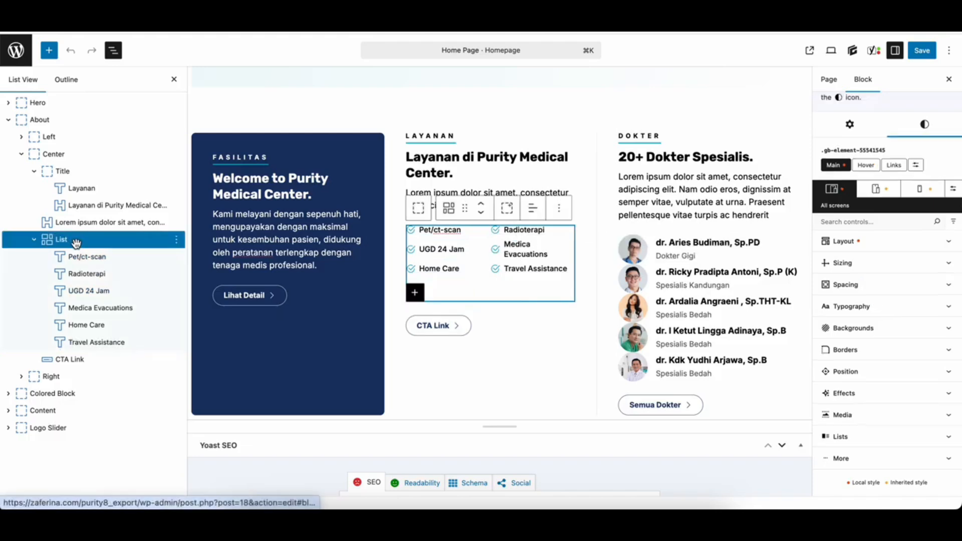
left_click(176, 342)
left_click(212, 131)
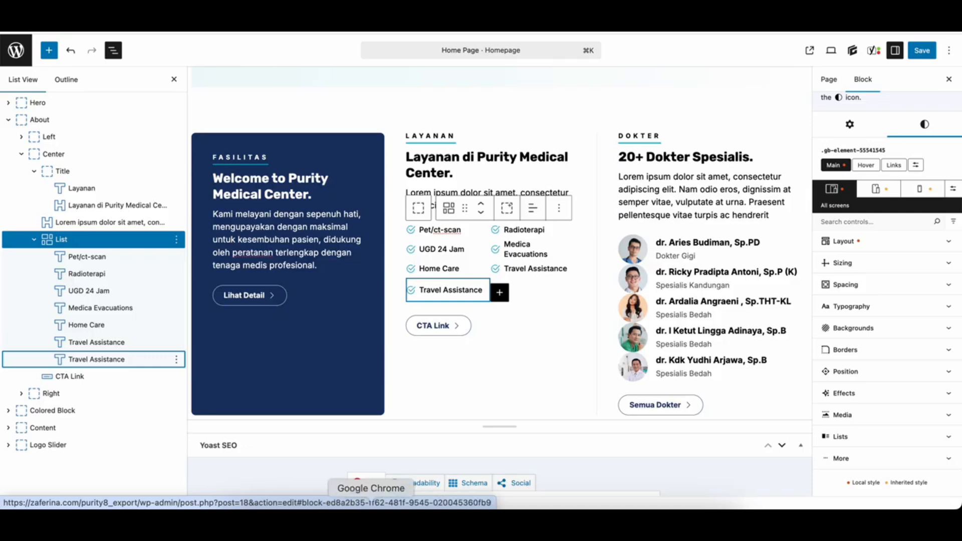
Select all the service list items from Pet/ct-scan to the last Travel Assistance and open the icon library for them.
left_click(95, 257, "shift")
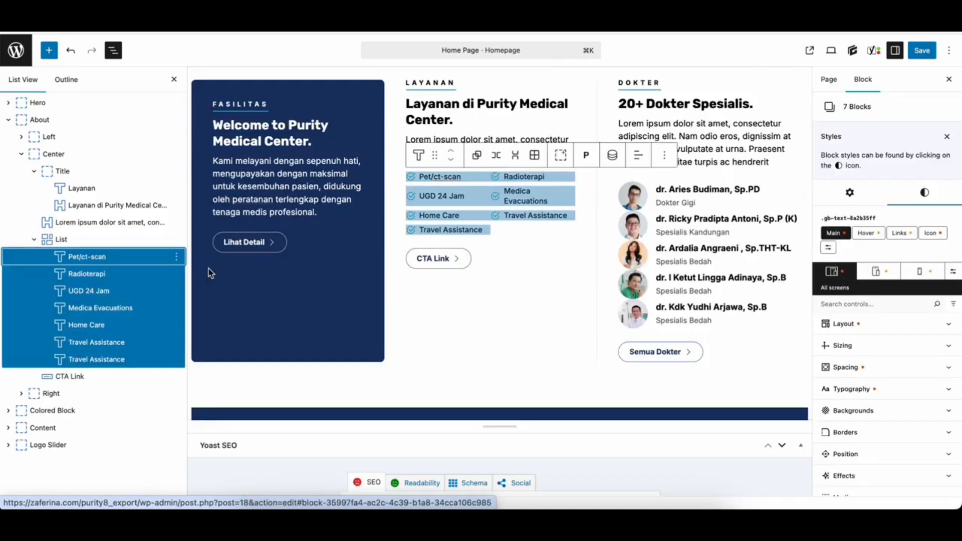
left_click(121, 256)
left_click(149, 359, "shift")
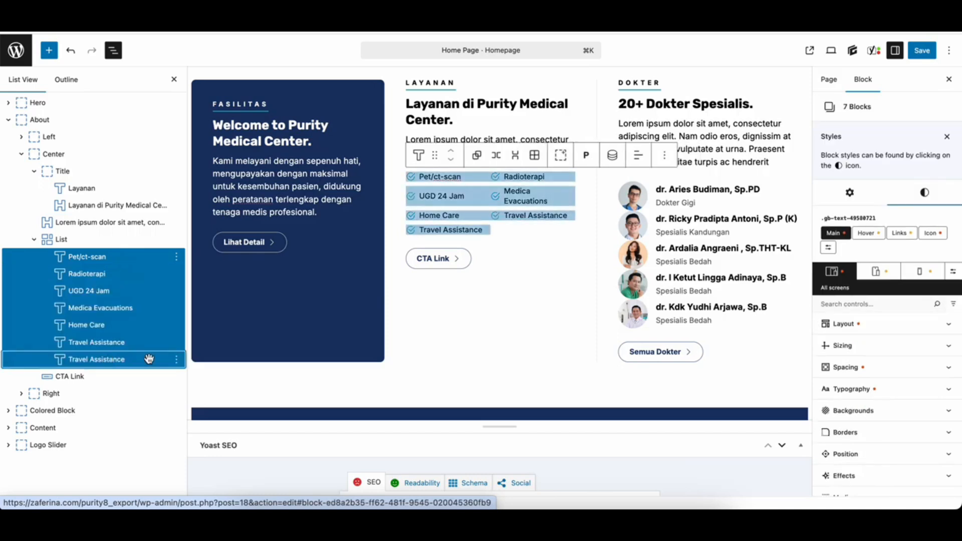
left_click(852, 194)
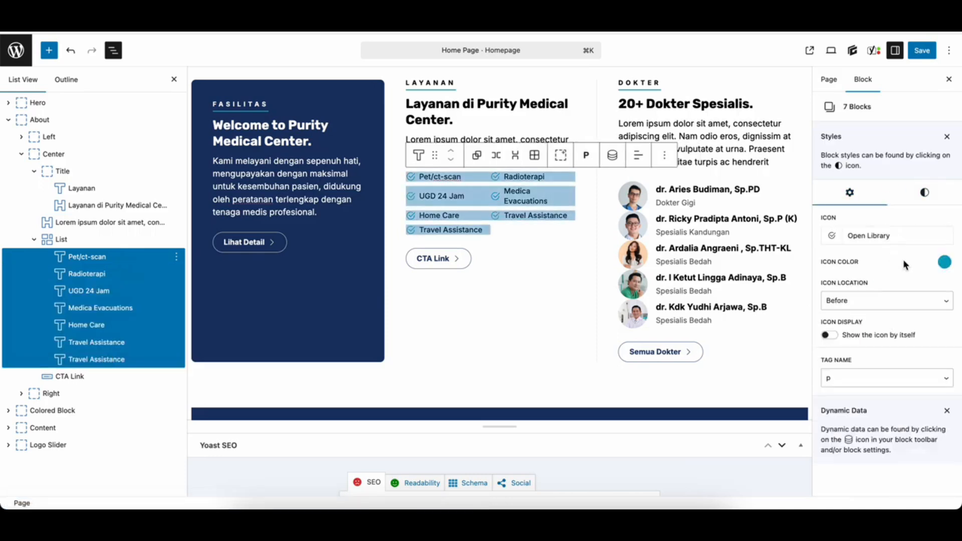
left_click(880, 242)
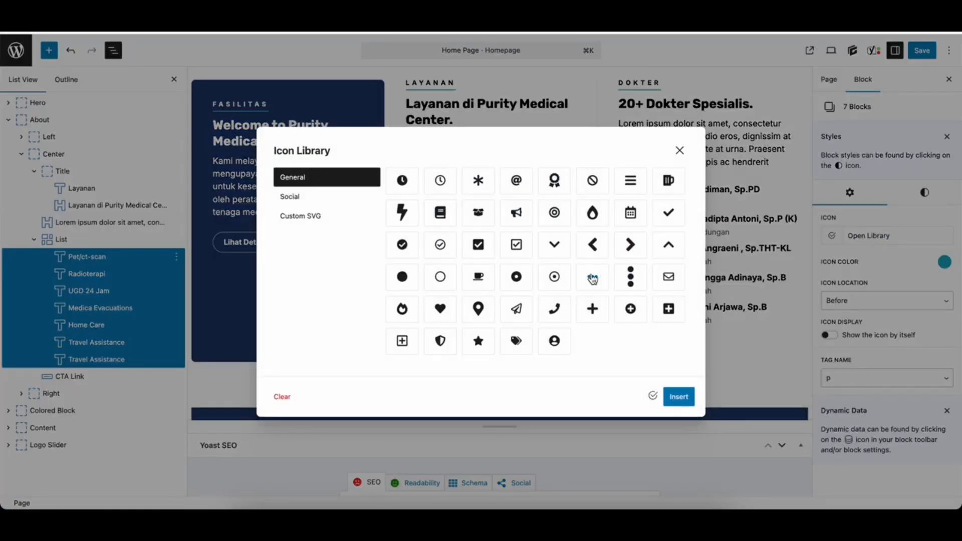
Switch to the Bootstrap Icons site, open the apple-music icon from the icon list, and copy its SVG code.
left_click(371, 504)
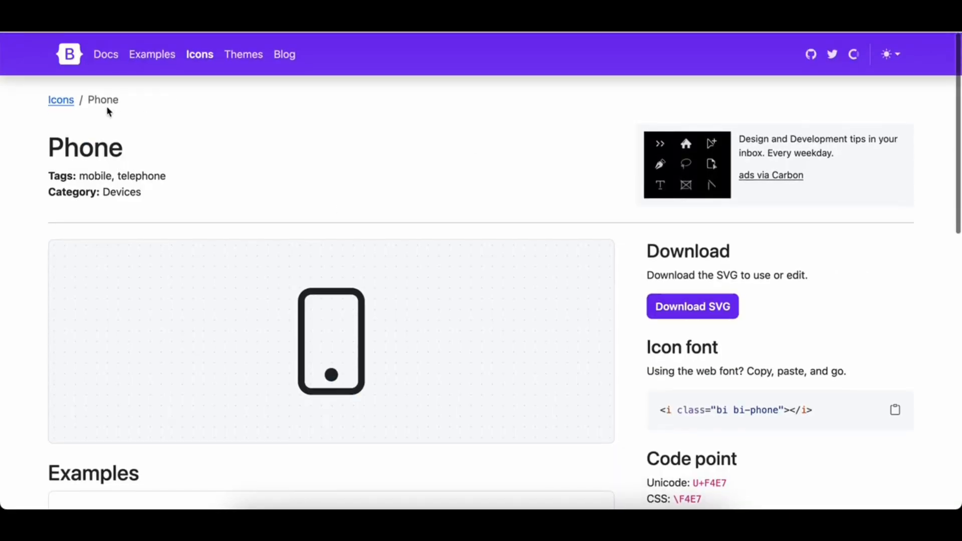
left_click(59, 103)
scroll(456, 339, "down", 15)
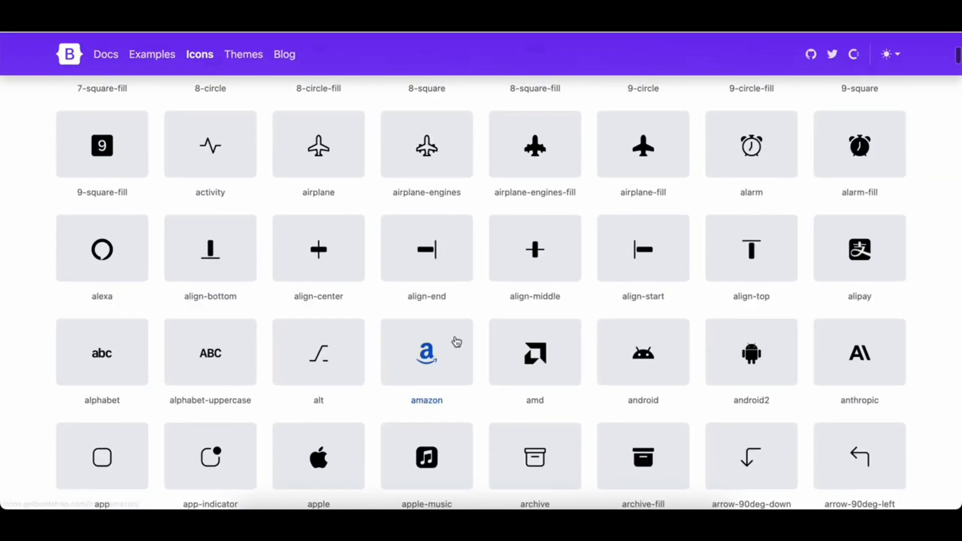
scroll(446, 294, "down", 5)
left_click(426, 217)
scroll(882, 385, "down", 3)
scroll(882, 381, "down", 3)
left_click(894, 324)
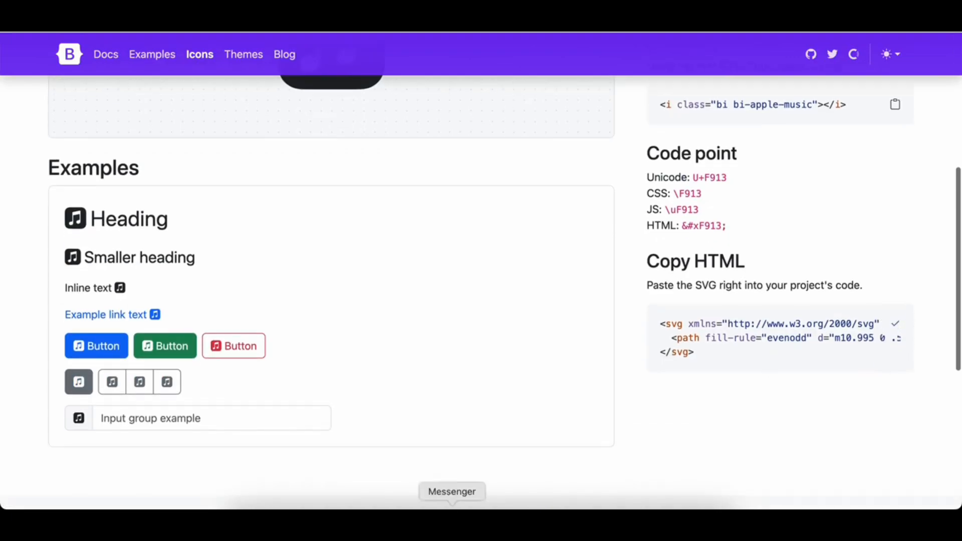
Return to the editor, insert the copied SVG as the custom icon of the selected list items, and check individual items.
left_click(373, 508)
left_click(302, 223)
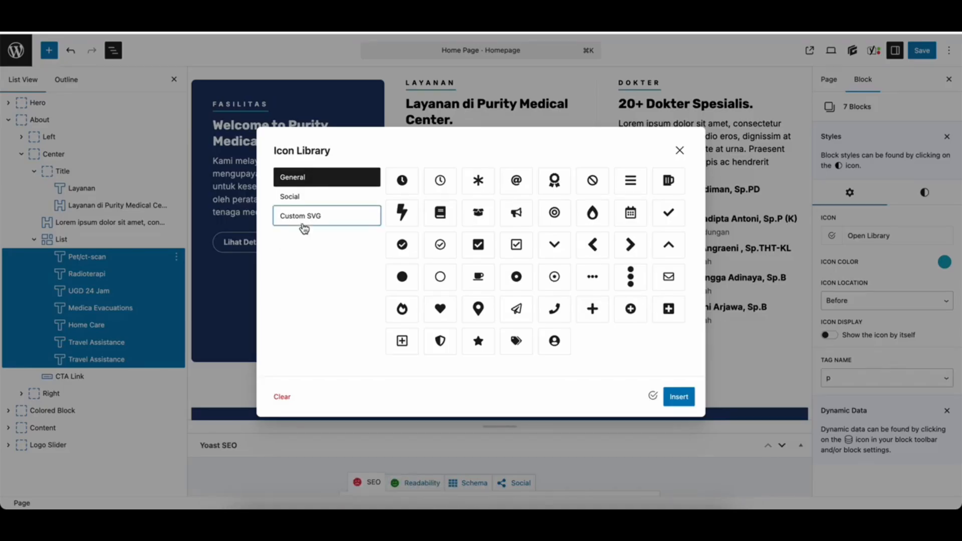
left_click(499, 259)
key("super+a")
key("super+v")
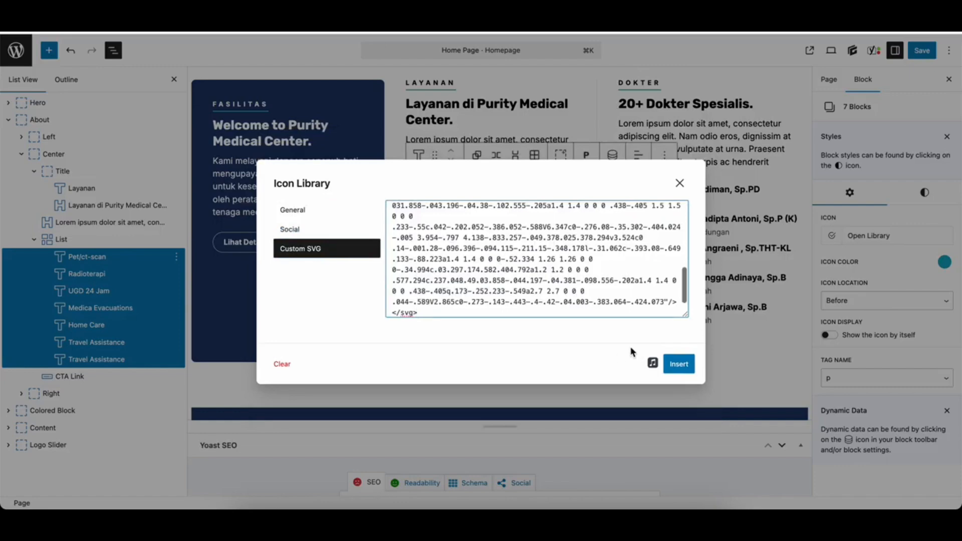
left_click(679, 364)
left_click(536, 213)
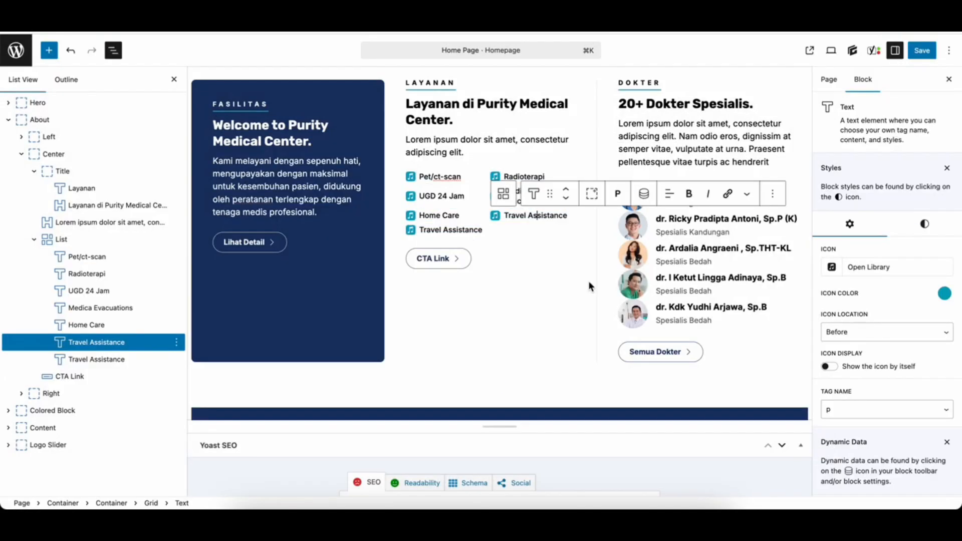
left_click(454, 176)
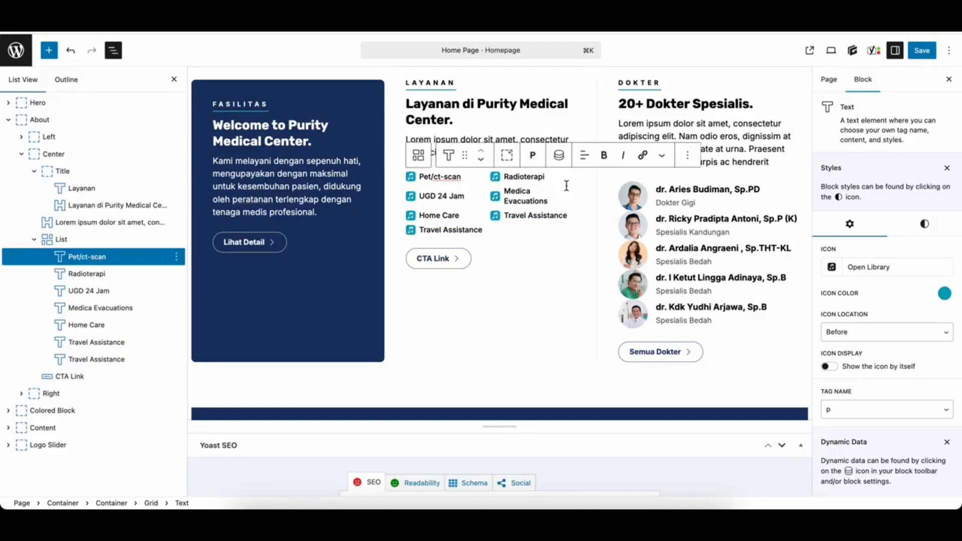
Inspect the CTA Link button and the List grid in the Center column, and collapse that column.
left_click(443, 254)
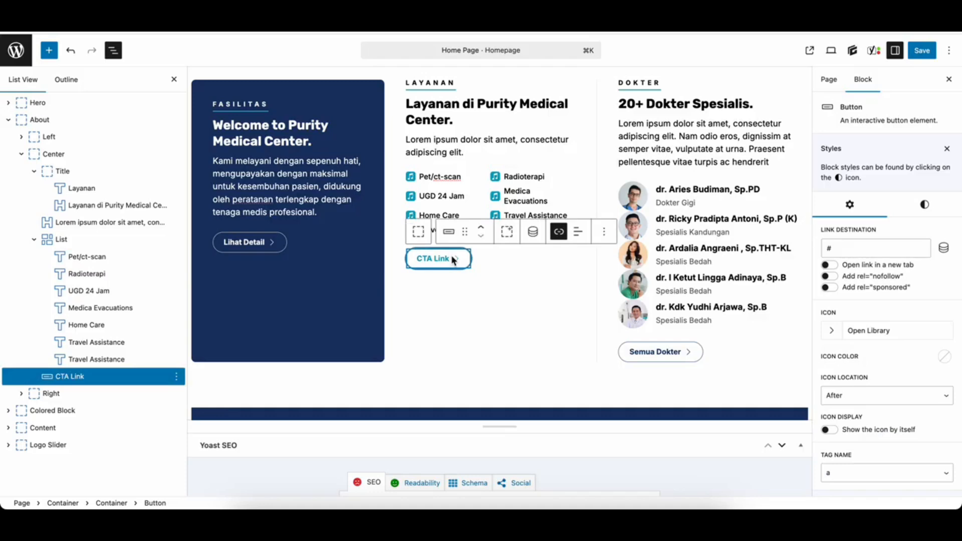
left_click(34, 239)
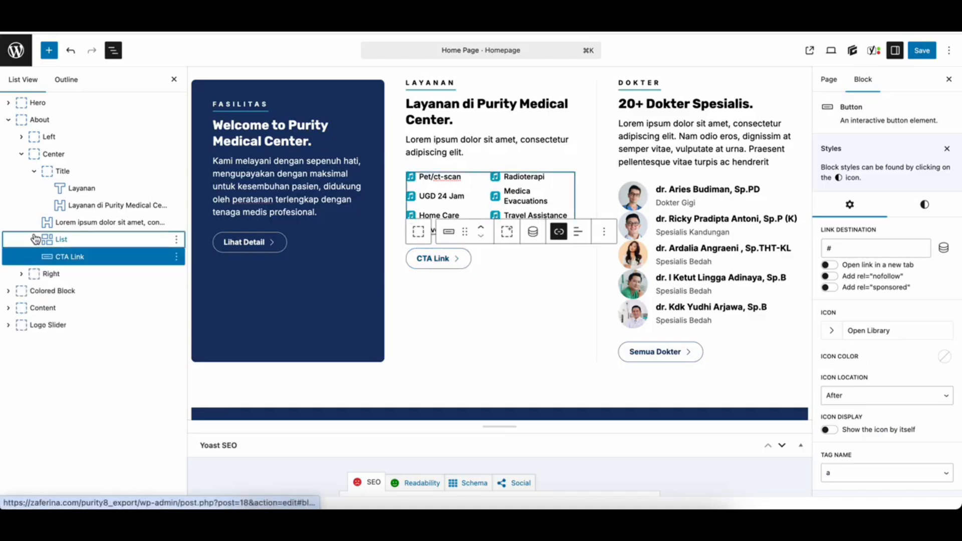
left_click(62, 237)
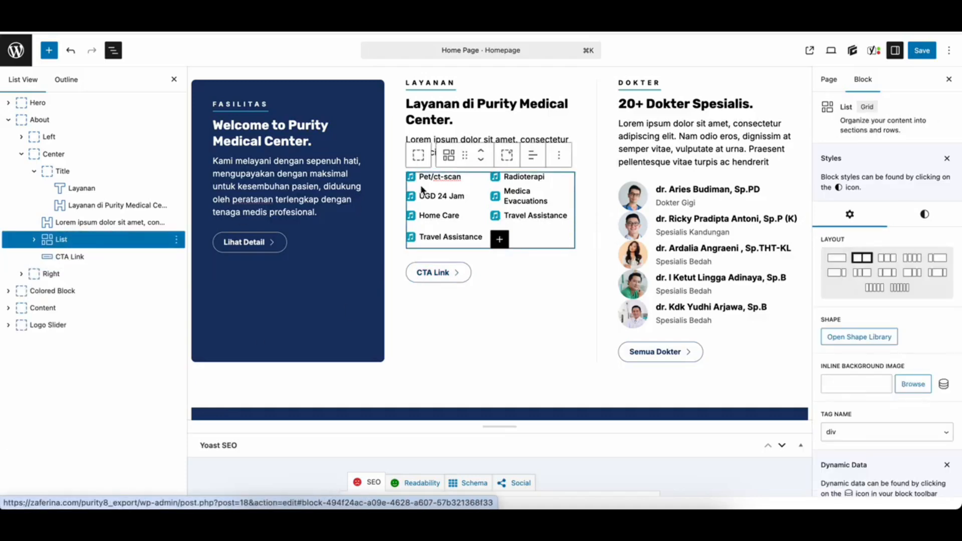
left_click(74, 258)
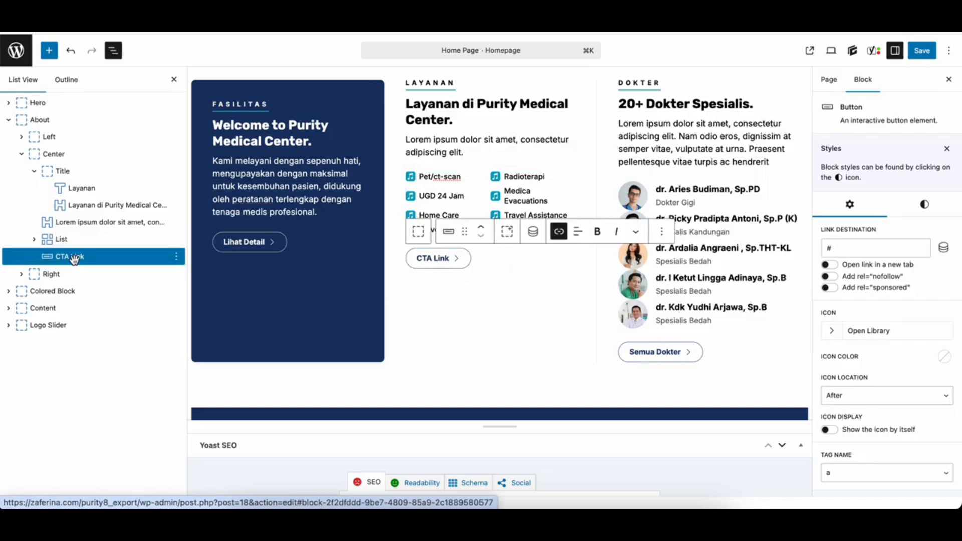
left_click(21, 153)
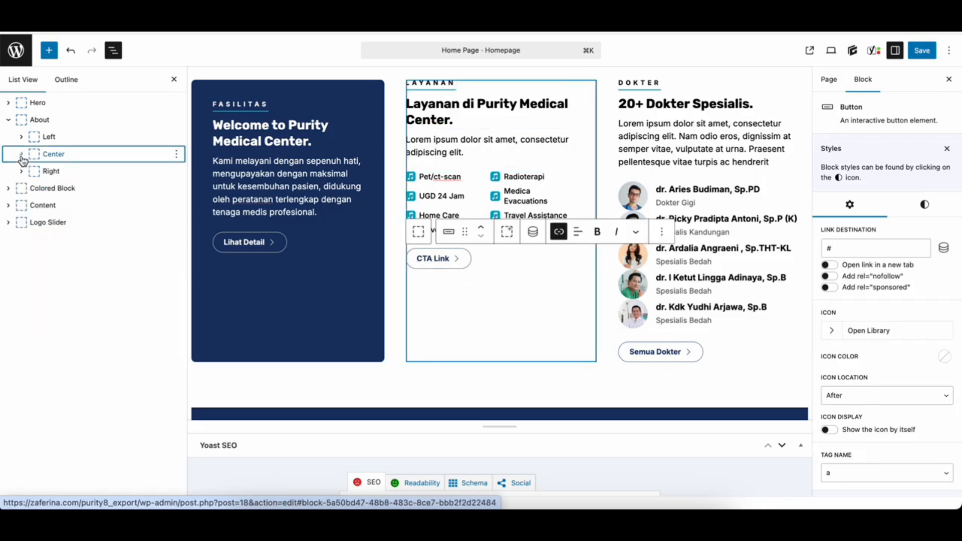
Inspect the heading, description and Dokter Slide container in the About section's Right column.
left_click(48, 171)
scroll(694, 176, "up", 1)
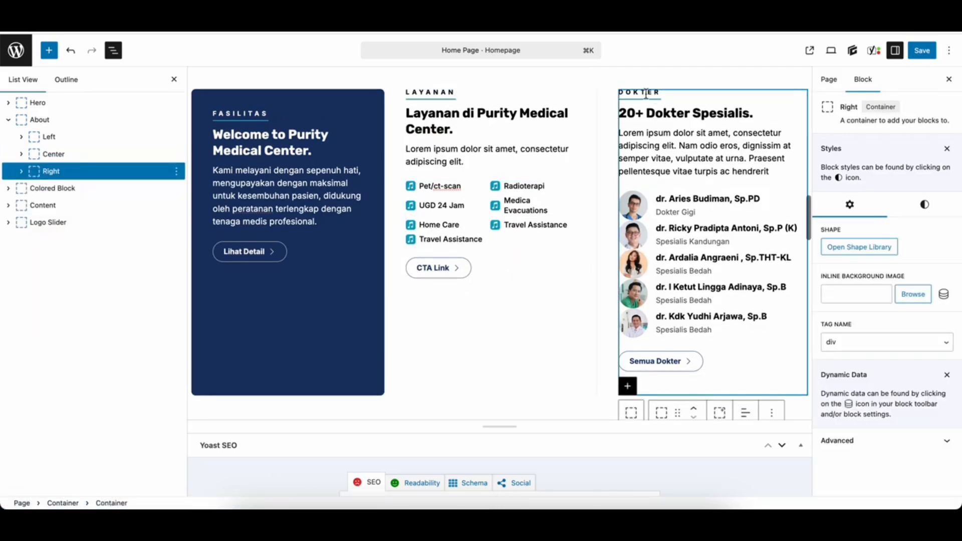
left_click(708, 113)
left_click(706, 153)
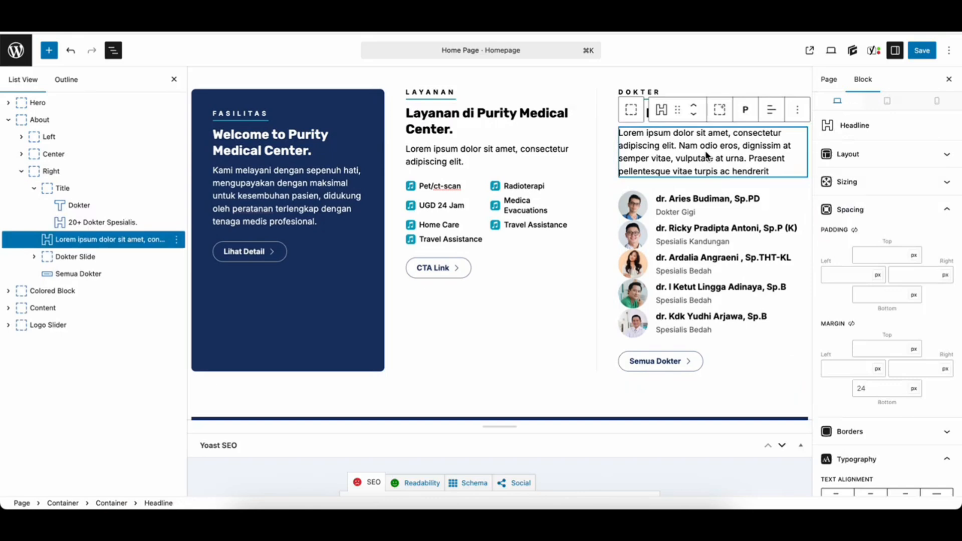
left_click(76, 257)
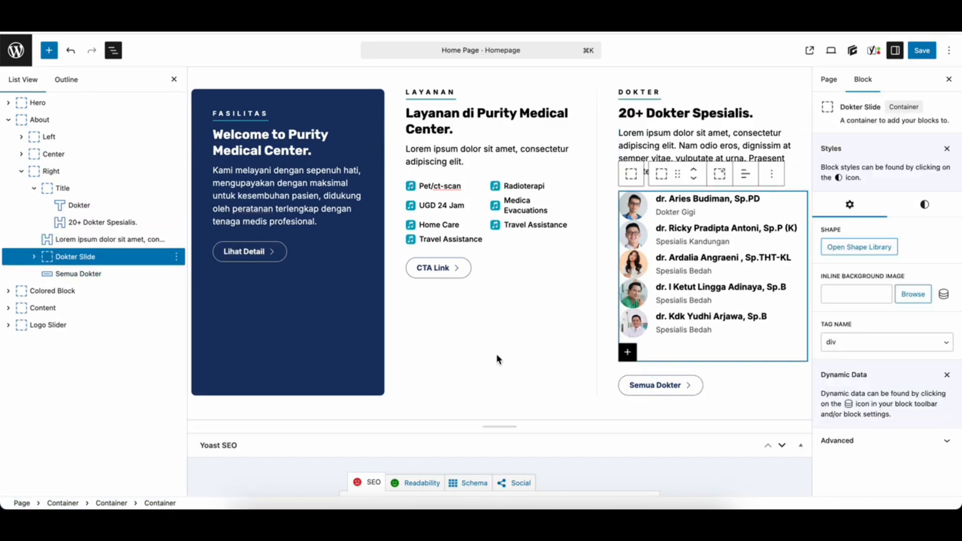
View the Dokter column's slider on the live site in Firefox, and return to the editor in Chrome.
left_click(335, 521)
scroll(701, 327, "up", 6)
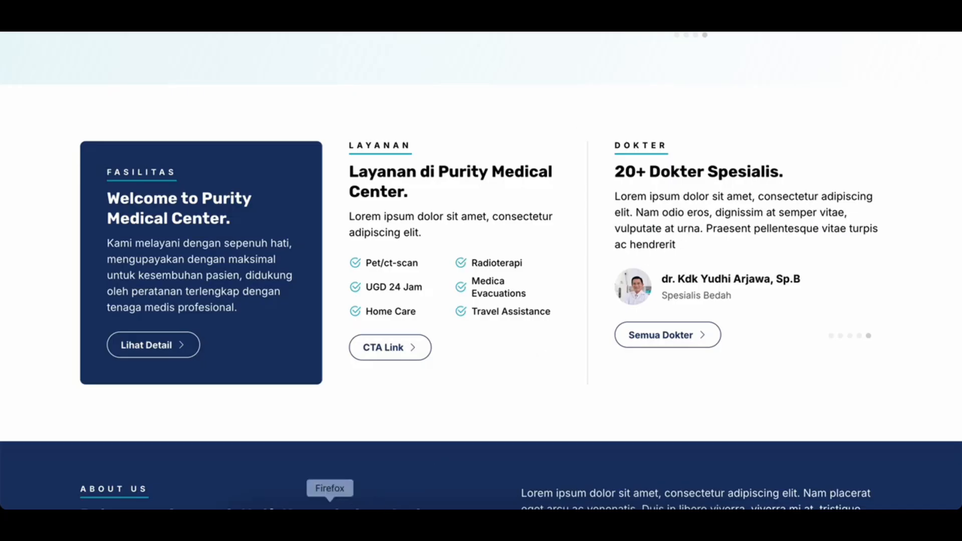
left_click(382, 521)
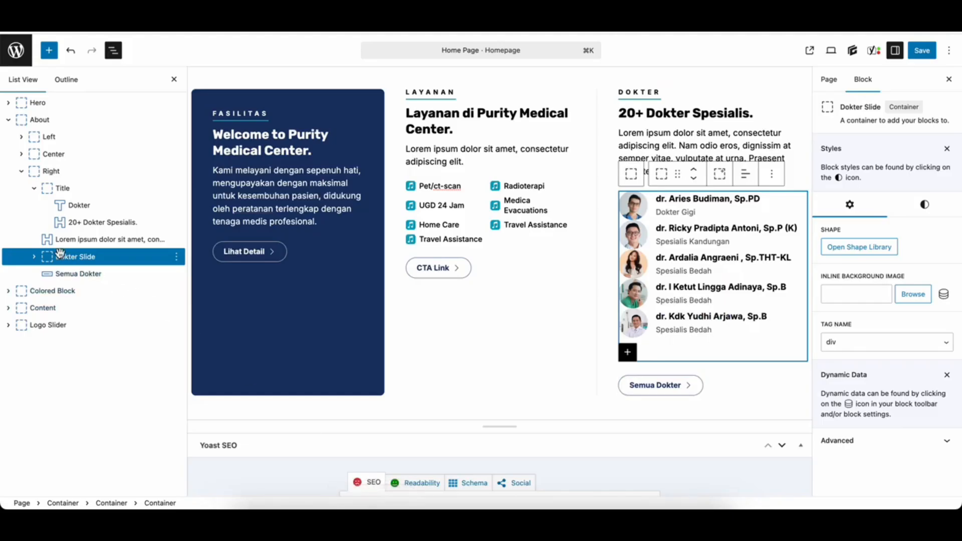
Show the Query block's settings inside Dokter Slide and the link setting of the Semua Dokter button.
left_click(33, 257)
left_click(76, 274)
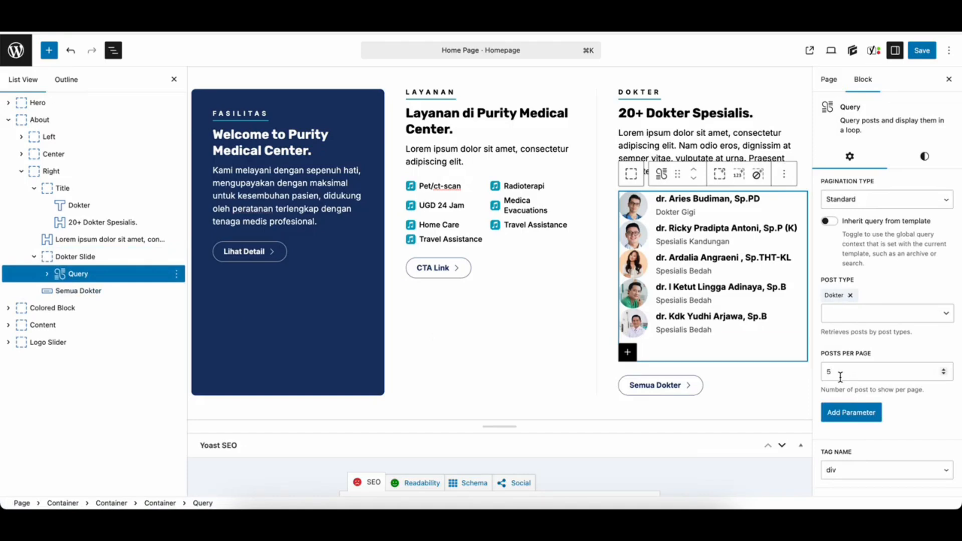
left_click(655, 386)
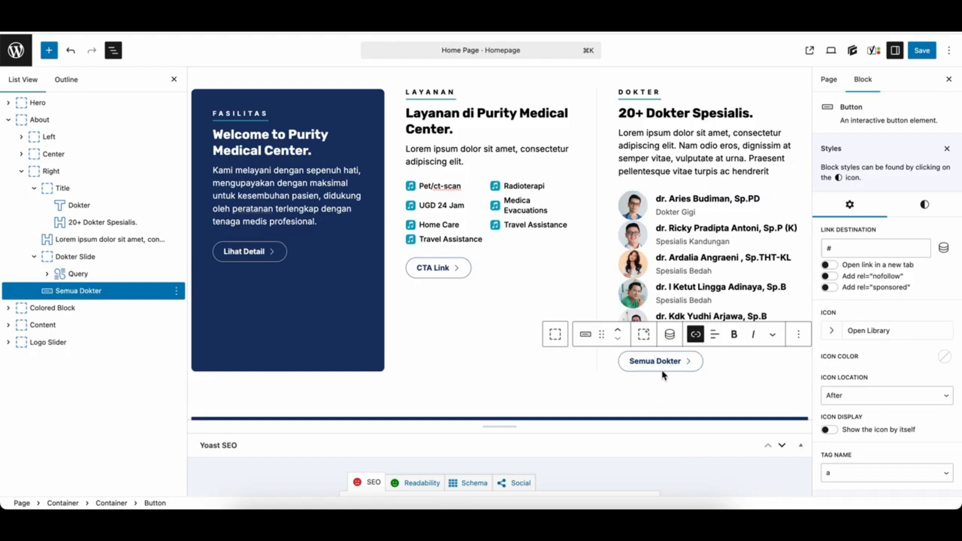
left_click(695, 335)
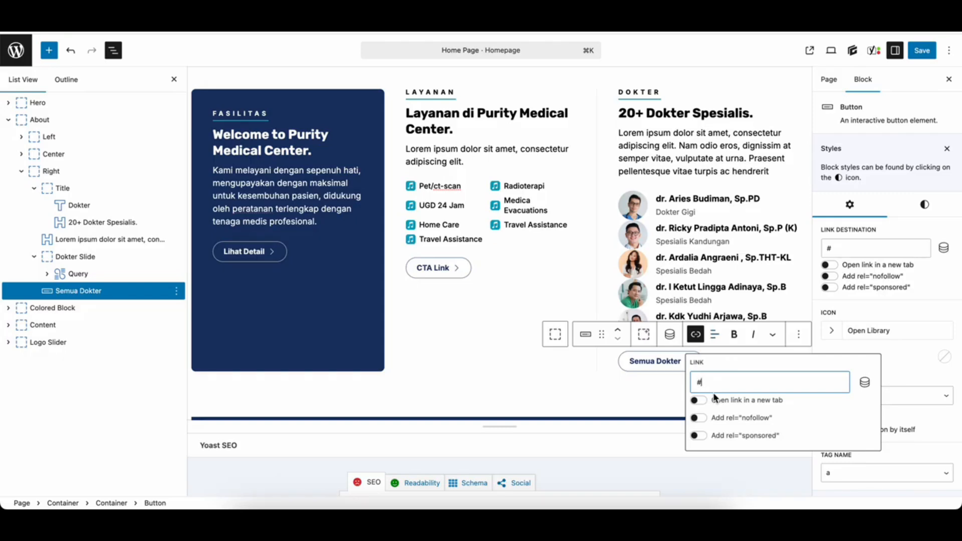
Reload the home page editor without saving, dismiss the autosave notice, and reopen the block list.
left_click(72, 31)
left_click(528, 196)
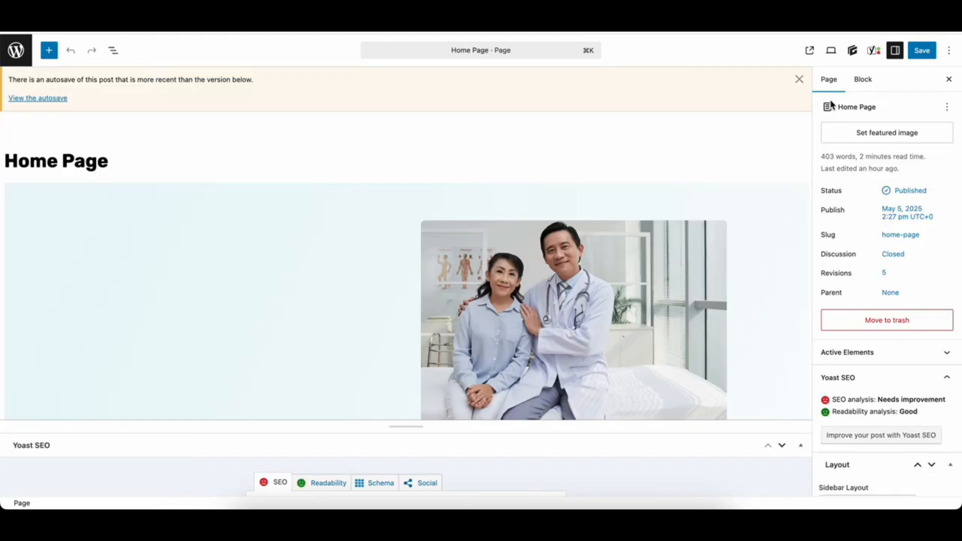
left_click(799, 80)
left_click(114, 52)
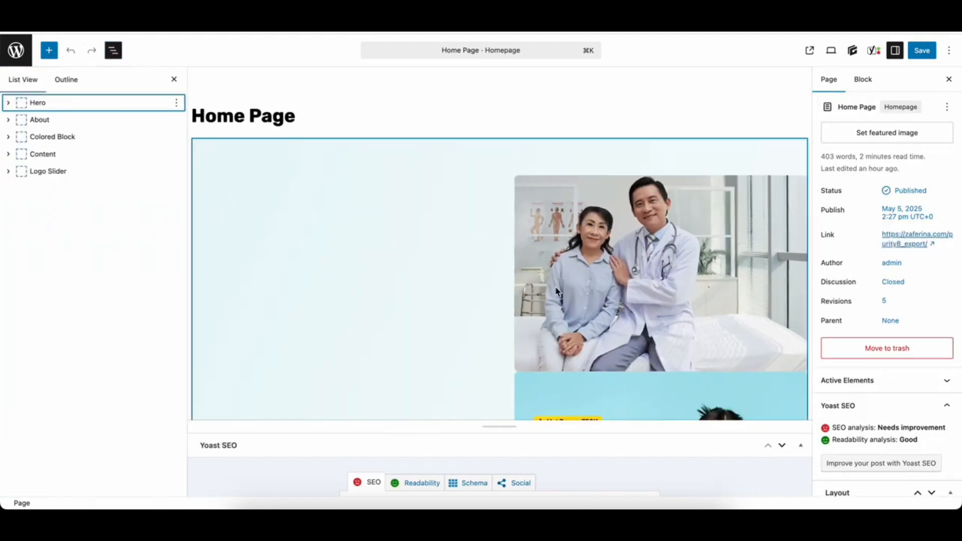
Look over the reloaded About section and select the Colored Block container in the block list.
scroll(555, 299, "down", 10)
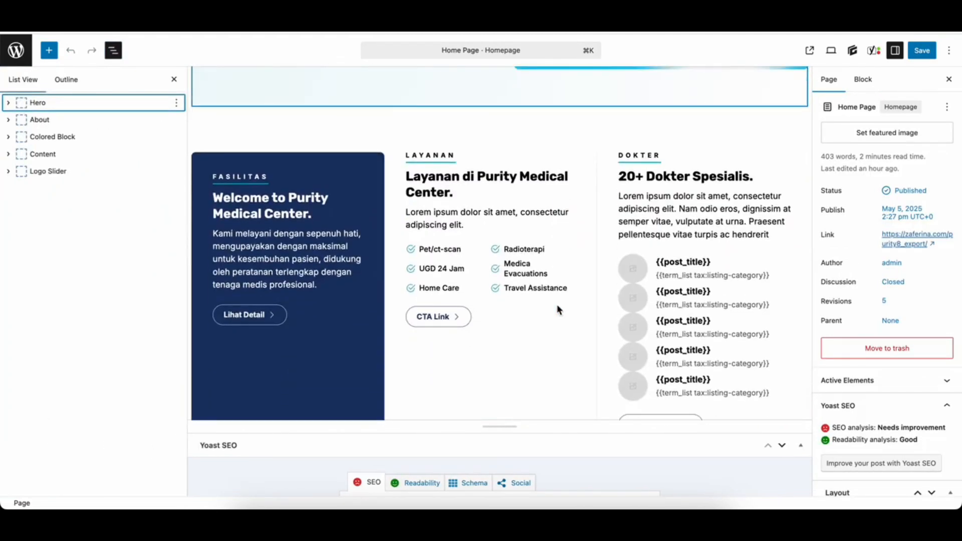
scroll(557, 305, "up", 5)
left_click(67, 138)
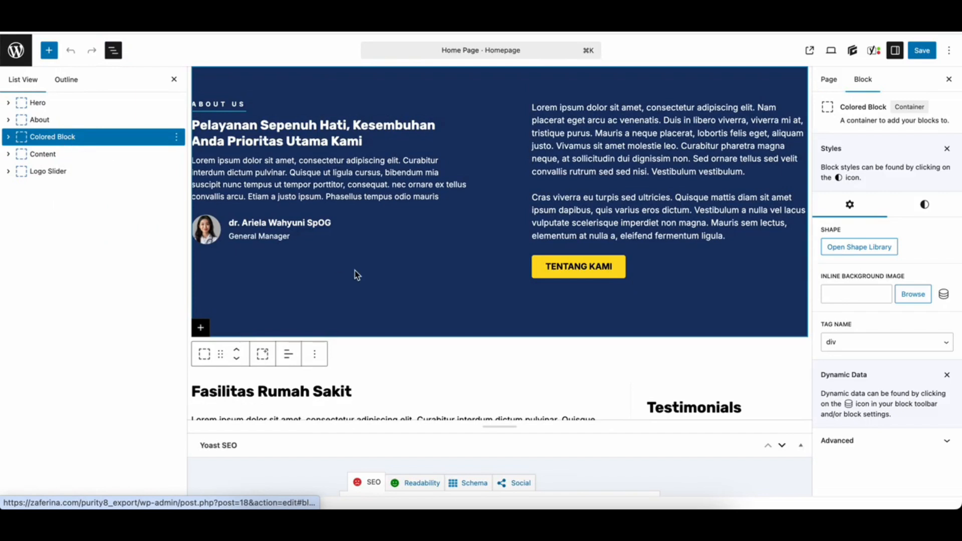
View the Colored Block section on the live site and in the editor, and show its background color setting.
scroll(333, 251, "up", 1)
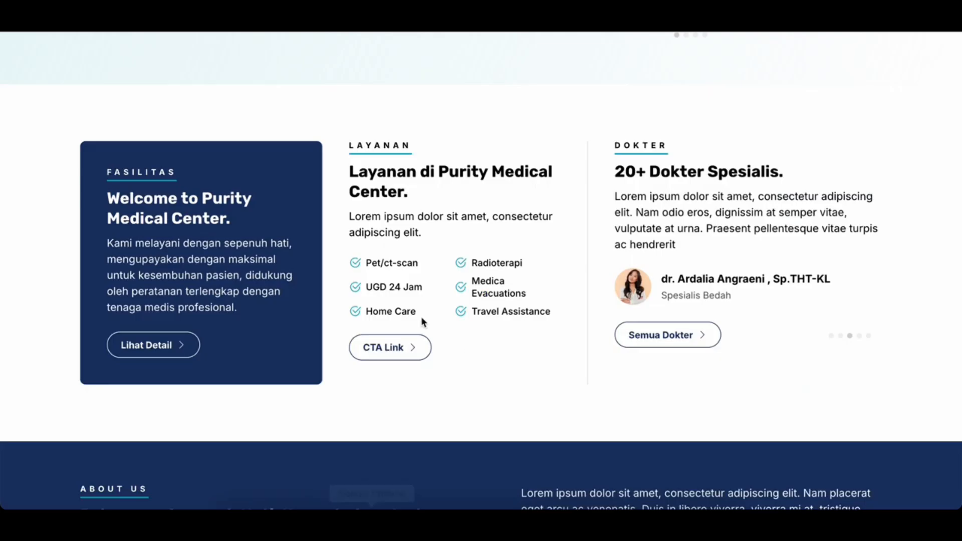
scroll(419, 301, "down", 5)
scroll(420, 283, "up", 2)
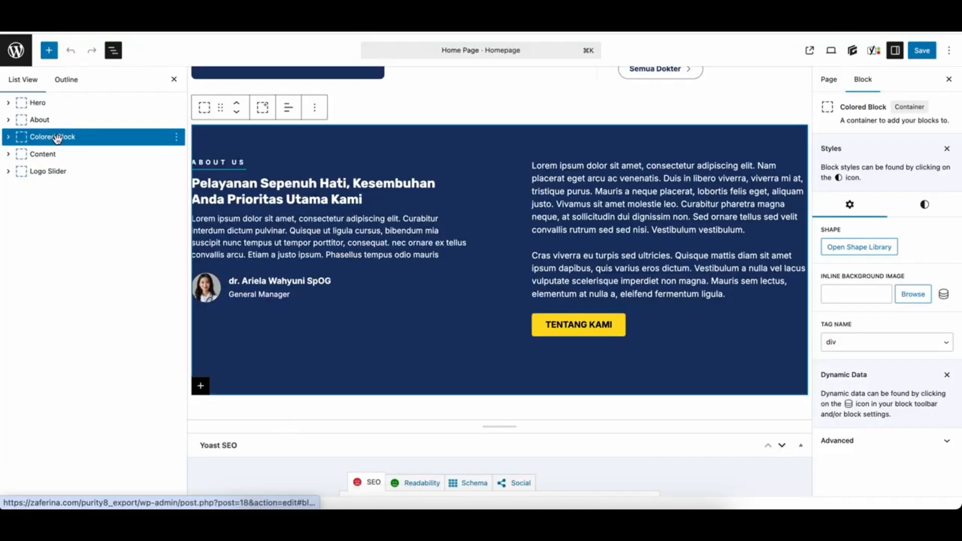
left_click(925, 205)
scroll(932, 331, "down", 2)
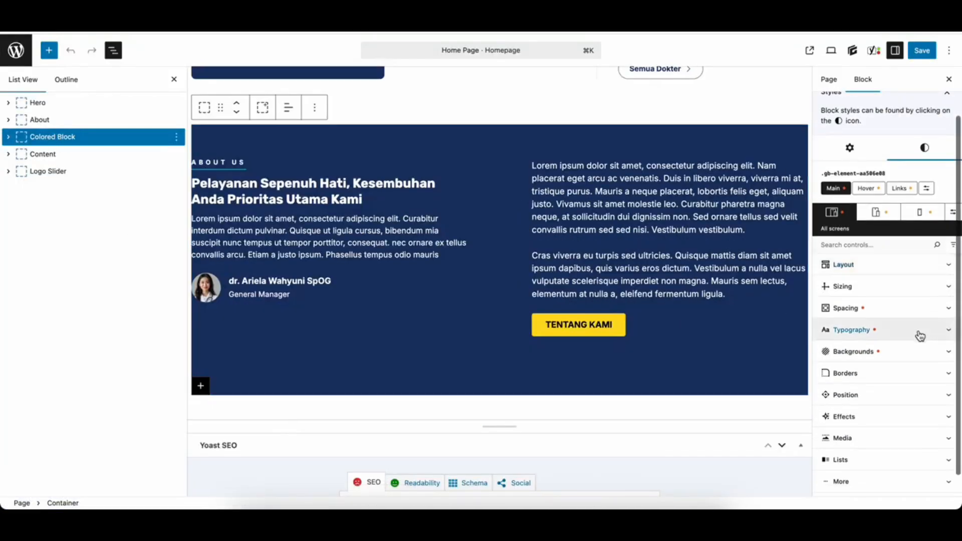
left_click(875, 352)
scroll(851, 330, "down", 1)
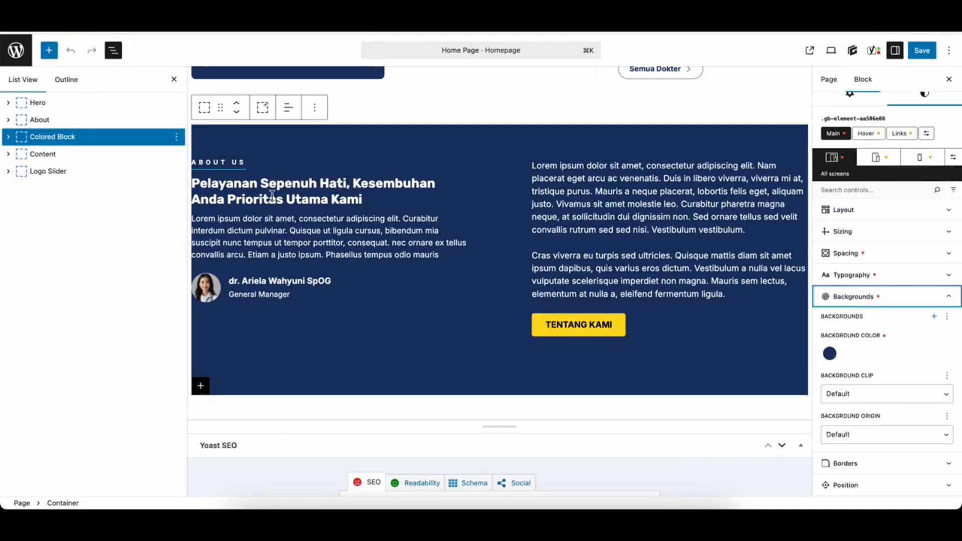
Show the editable heading, profile photo and profile name inside the Left container of the Colored Block.
left_click(272, 196)
left_click(34, 171)
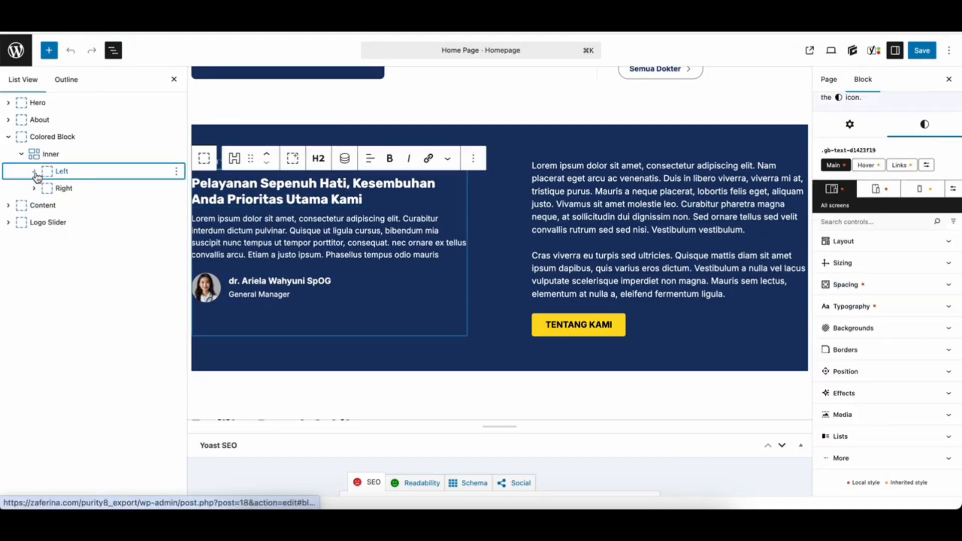
left_click(72, 192)
left_click(226, 166)
left_click(228, 196)
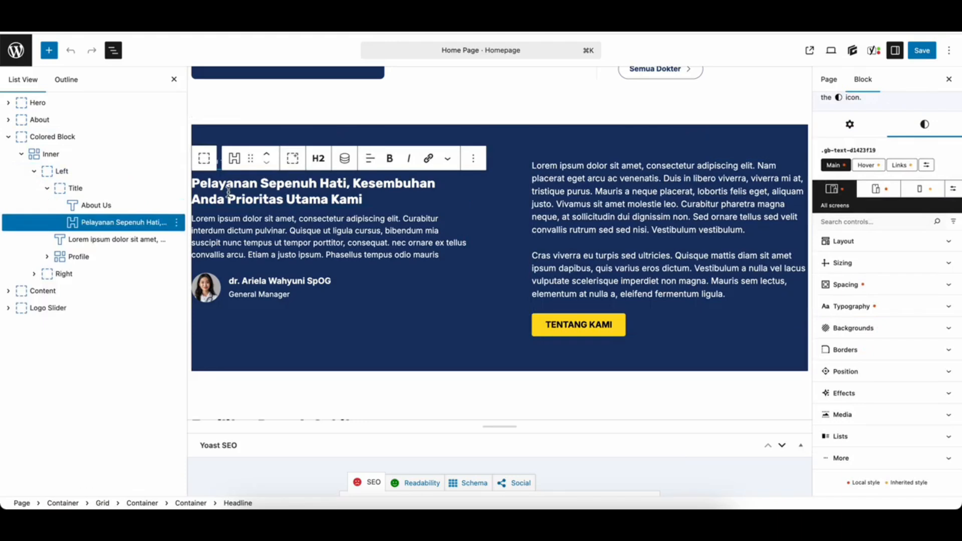
left_click(210, 292)
left_click(210, 293)
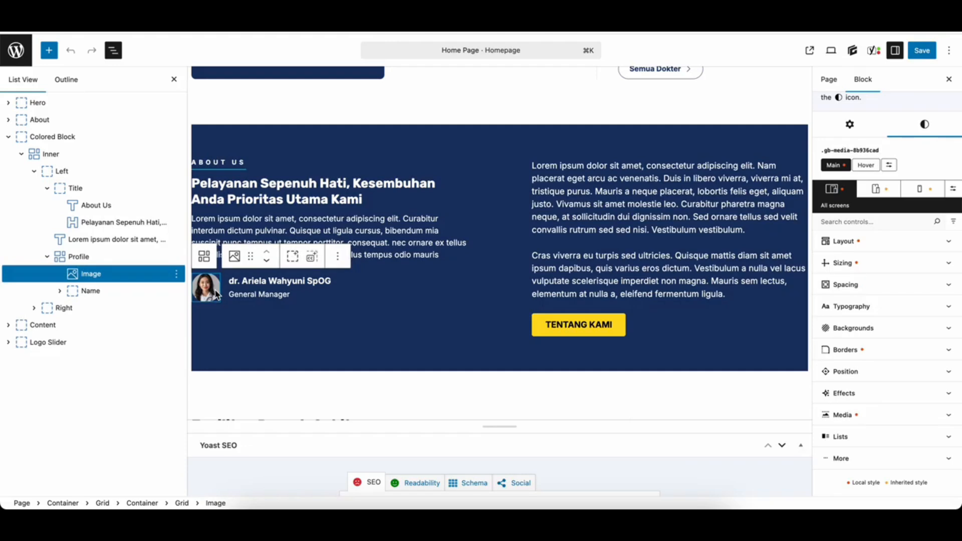
left_click(239, 284)
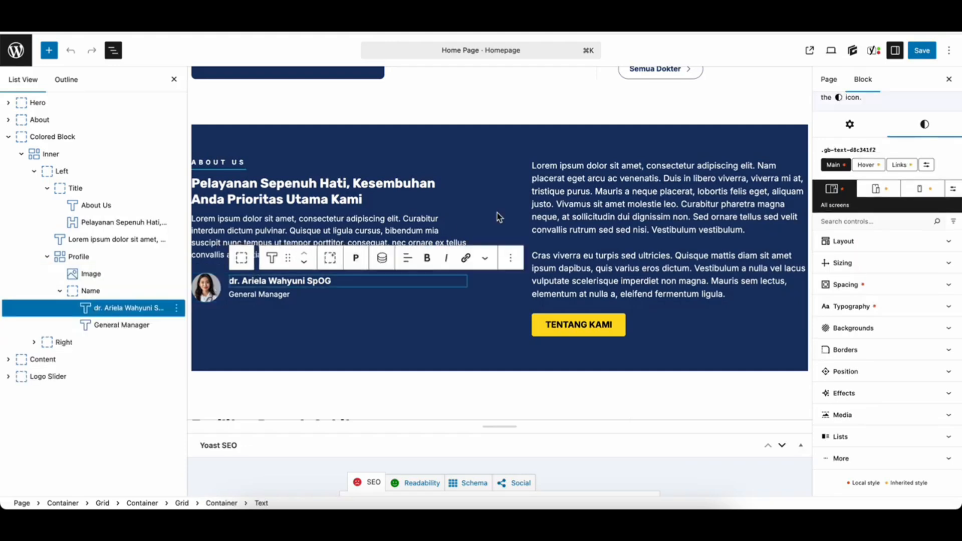
Show the paragraph and the Tentang Kami button inside the Right container of the Colored Block.
left_click(517, 205)
left_click(596, 204)
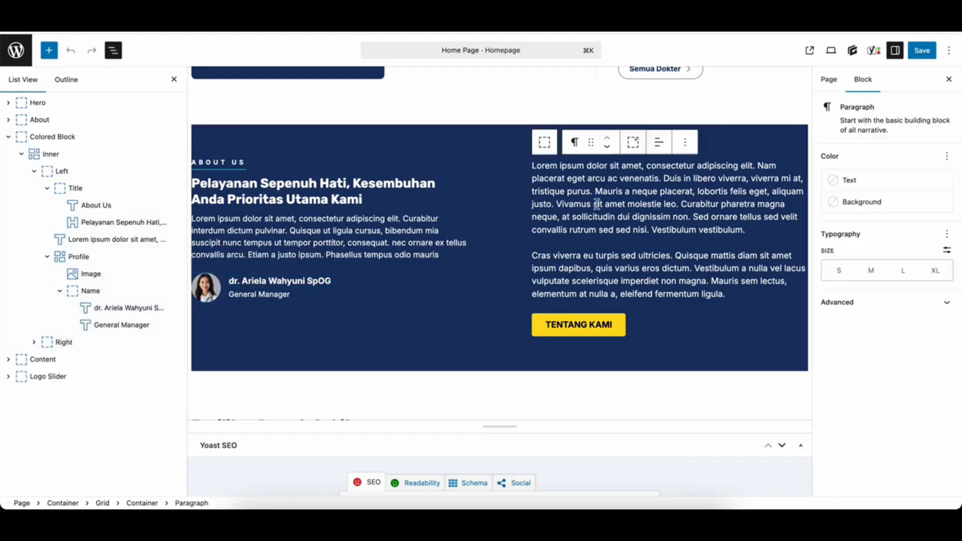
left_click(34, 171)
left_click(65, 189)
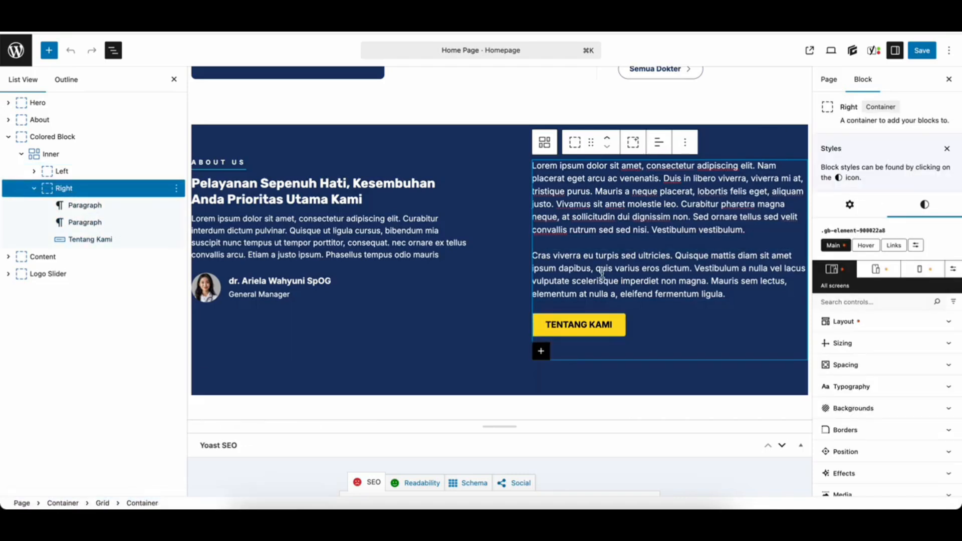
left_click(594, 326)
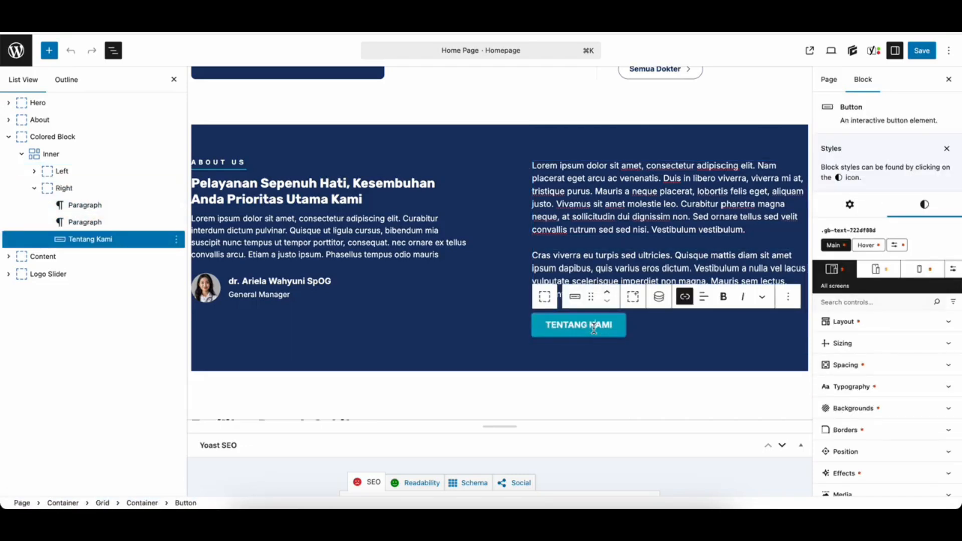
Collapse the Colored Block, view the Fasilitas Rumah Sakit and Testimonials area on the live site, and return to the editor in Chrome.
left_click(8, 137)
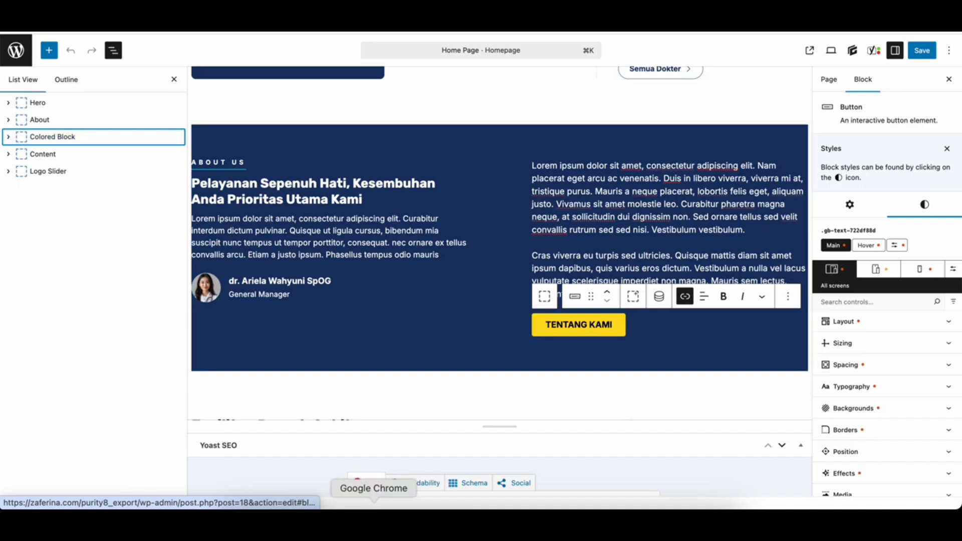
left_click(329, 508)
scroll(481, 353, "down", 8)
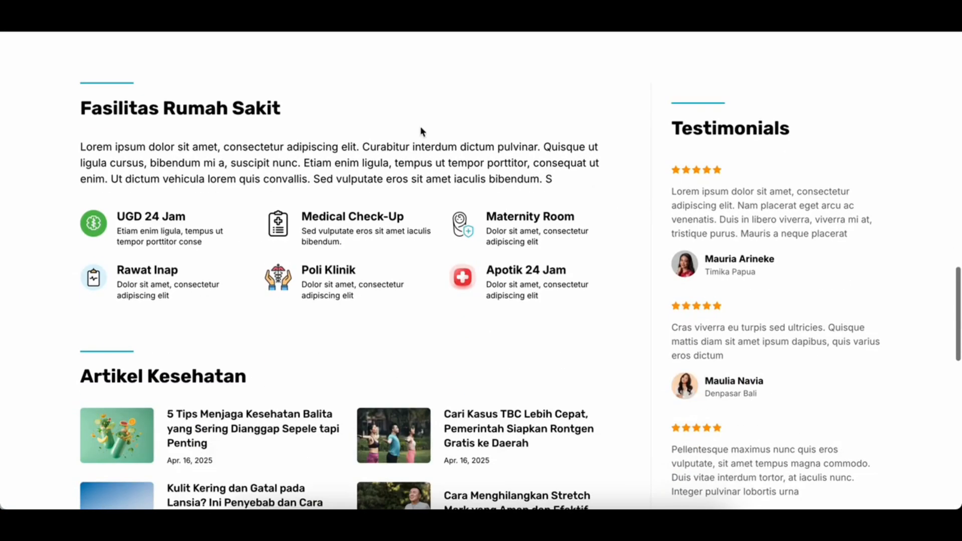
left_click(370, 506)
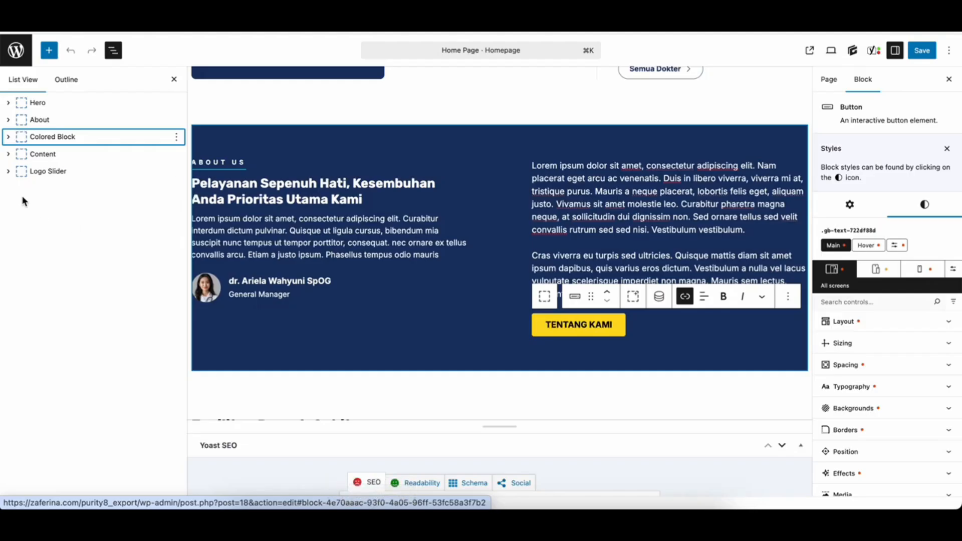
Expand the Content container and its Left column, and point out the Fasilitas and Artikel containers.
left_click(9, 154)
left_click(42, 154)
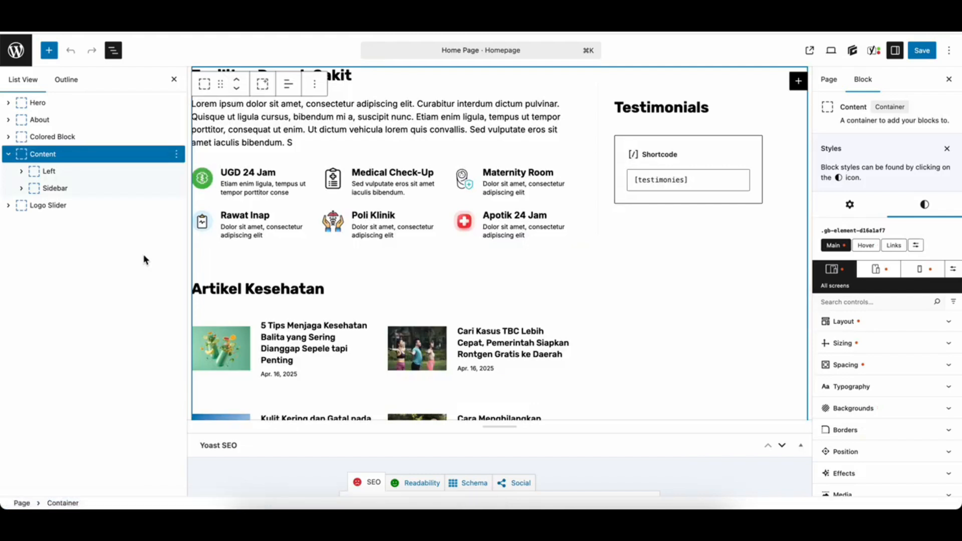
left_click(66, 171)
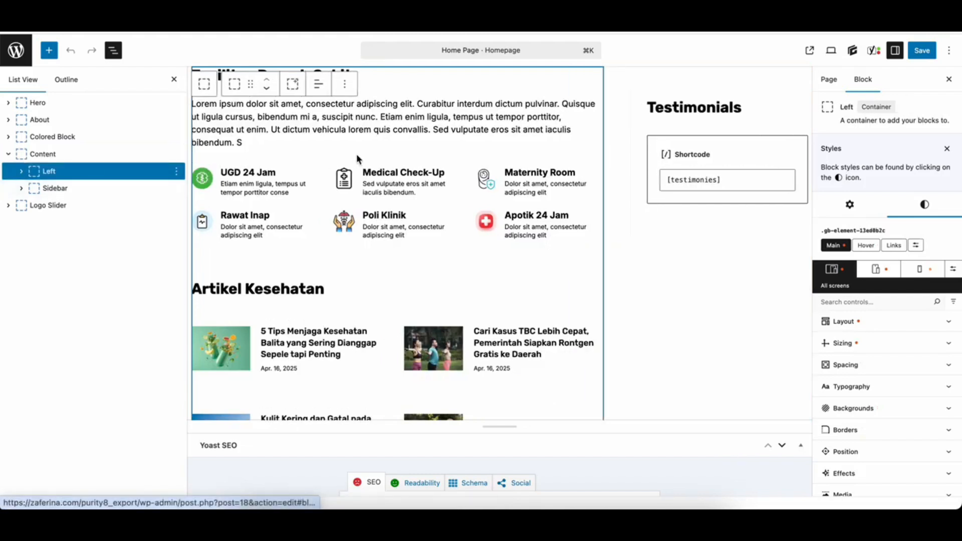
left_click(21, 170)
left_click(68, 189)
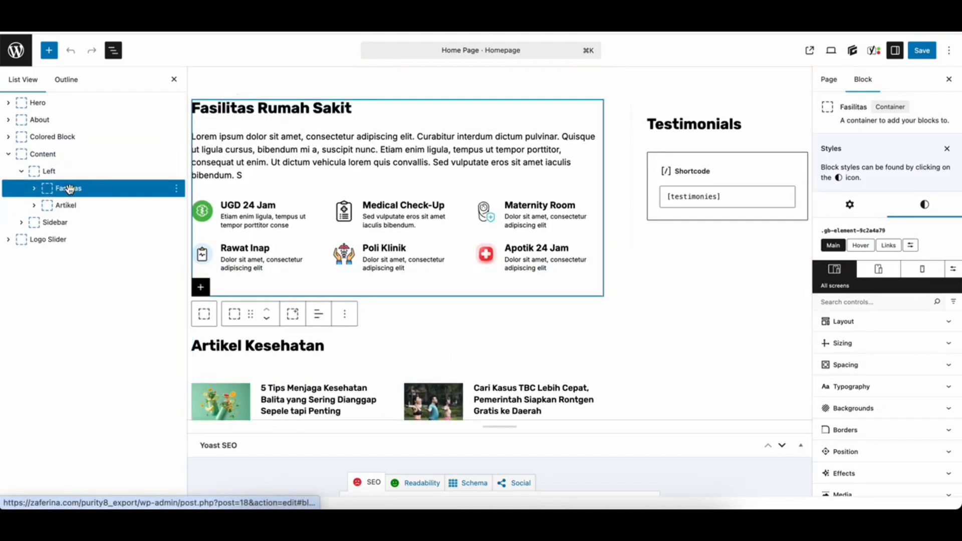
left_click(73, 206)
scroll(309, 223, "up", 5)
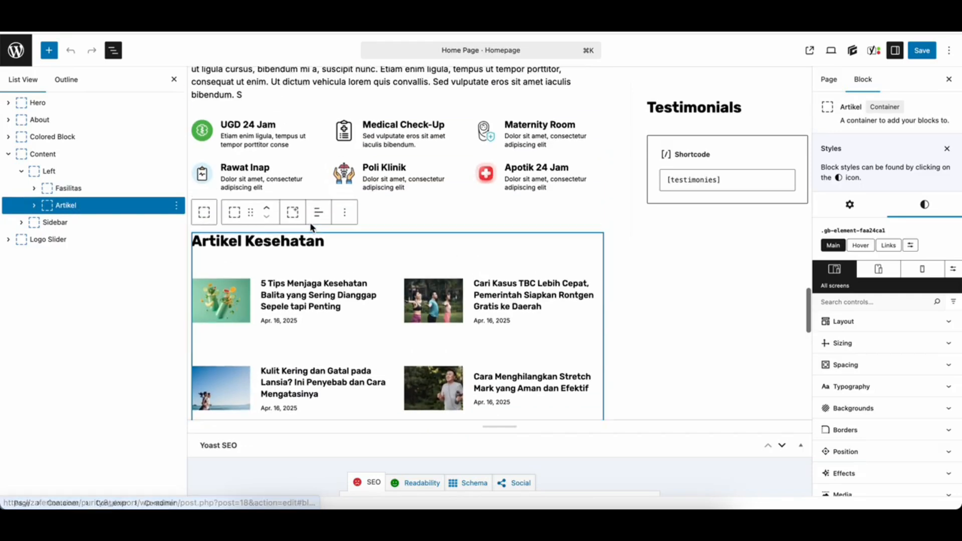
Show the Fasilitas Rumah Sakit headline and its paragraph, and expand the facilities grid in the block list.
left_click(292, 182)
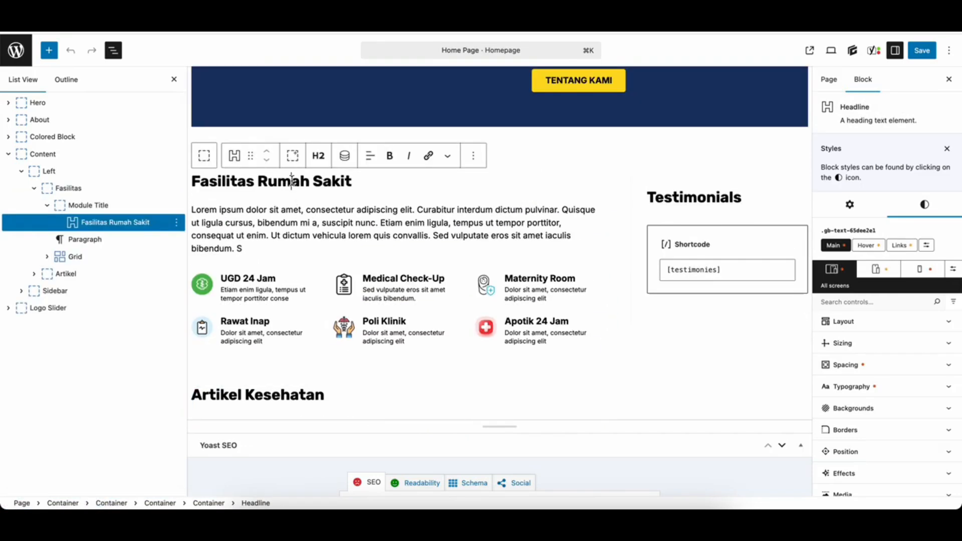
left_click(278, 216)
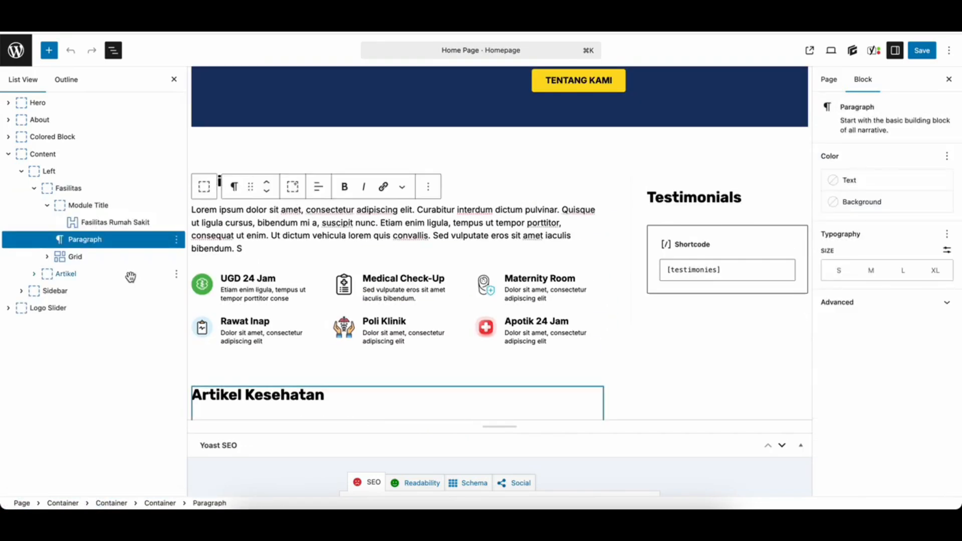
left_click(47, 205)
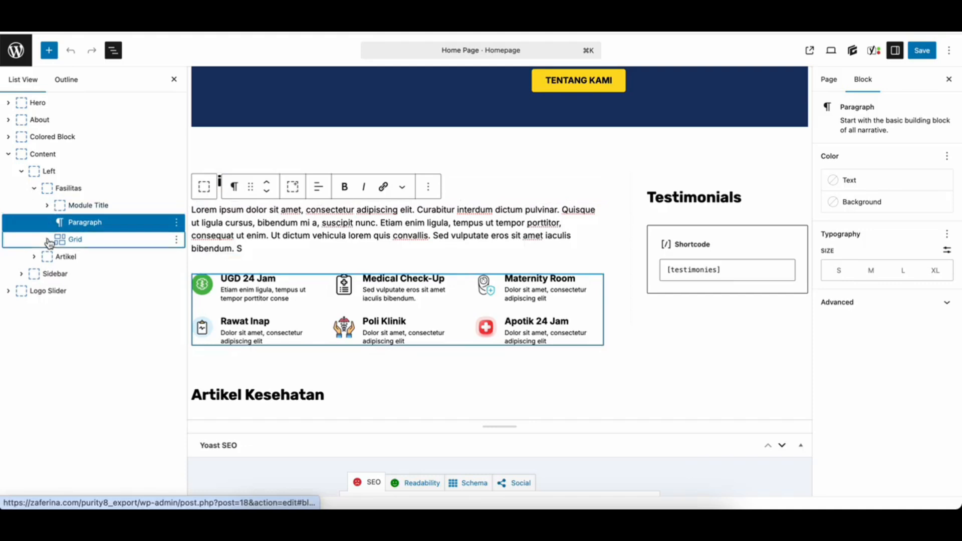
left_click(47, 239)
left_click(47, 206)
left_click(47, 206)
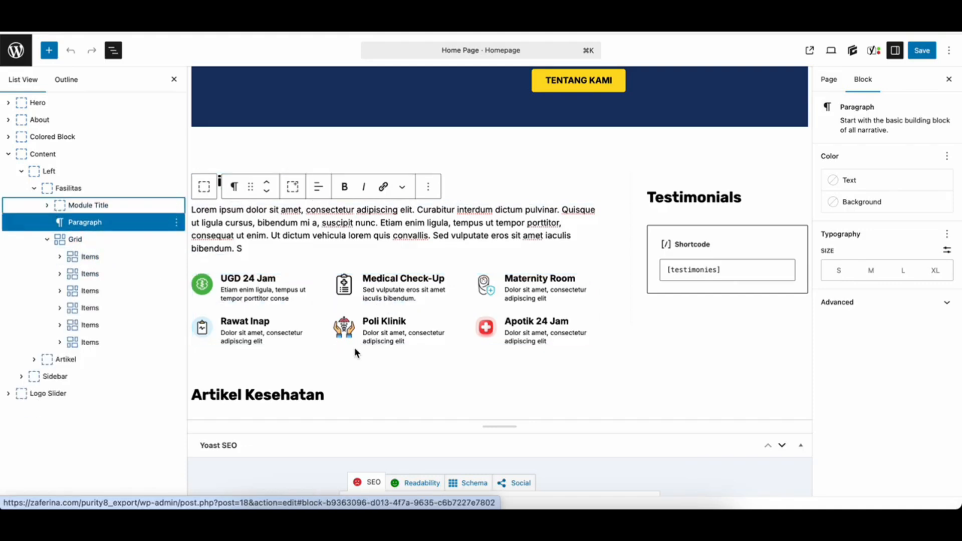
Show the icon image, title and description blocks that make up the UGD 24 Jam grid item.
left_click(93, 257)
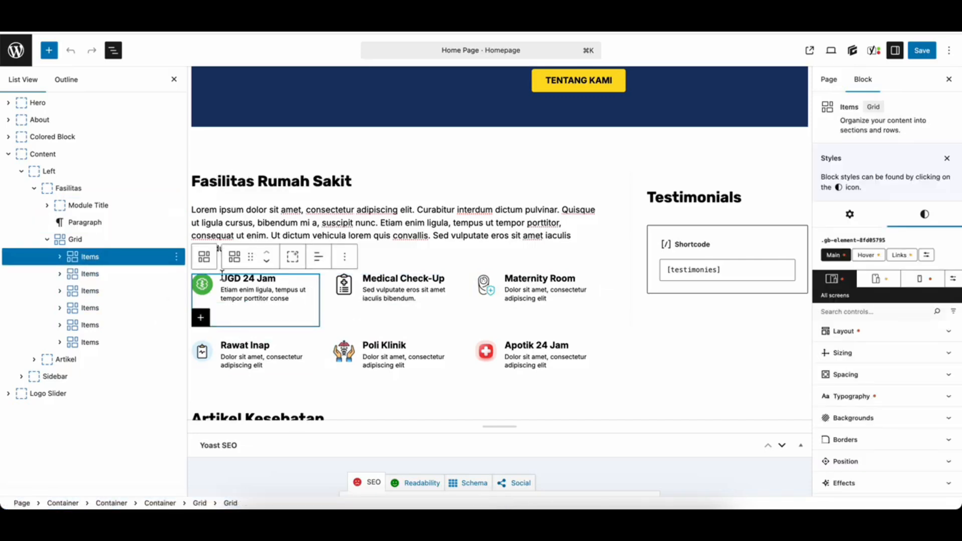
left_click(95, 274)
left_click(95, 259)
left_click(200, 289)
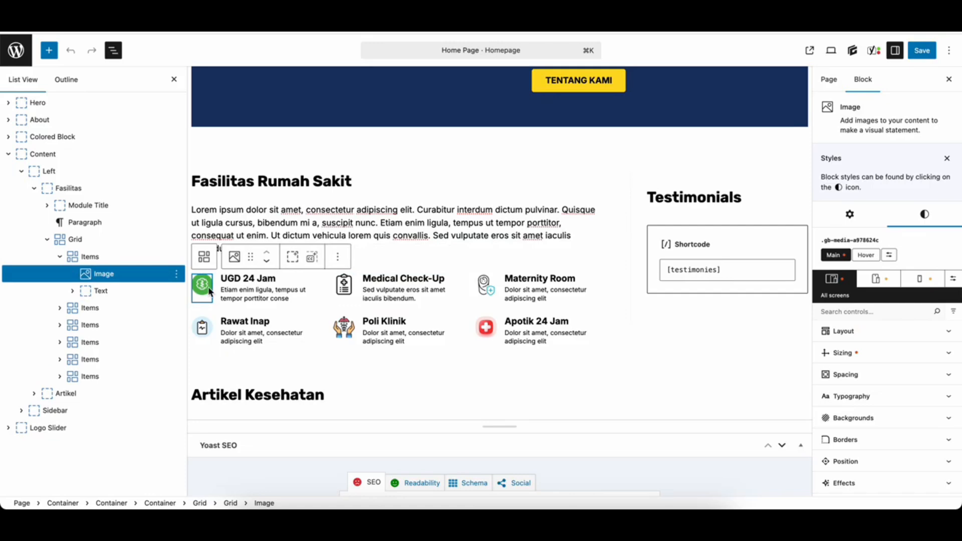
left_click(246, 280)
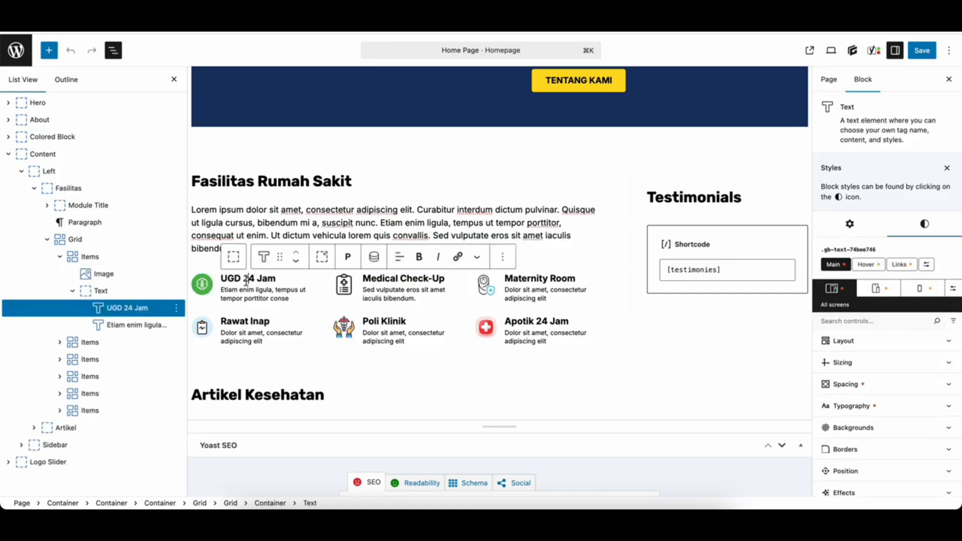
left_click(253, 292)
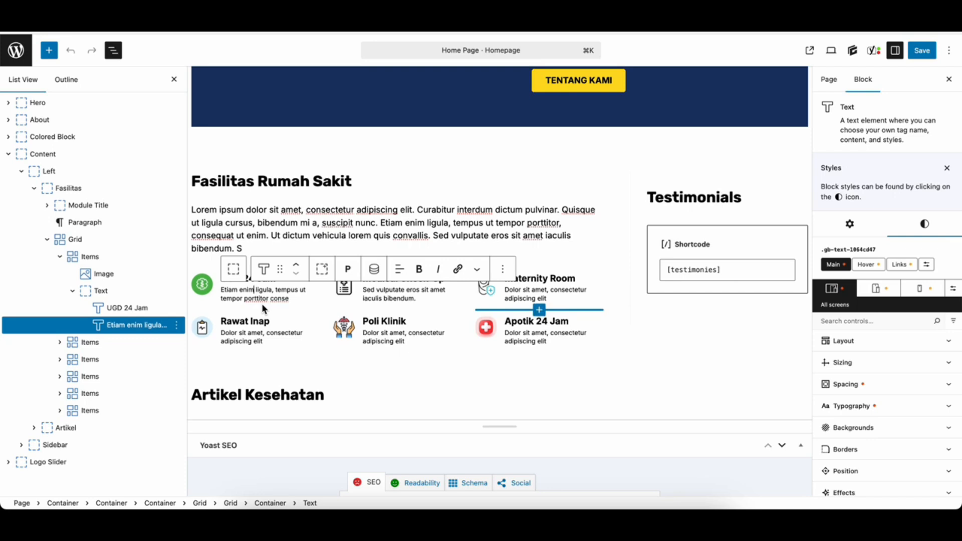
left_click(200, 290)
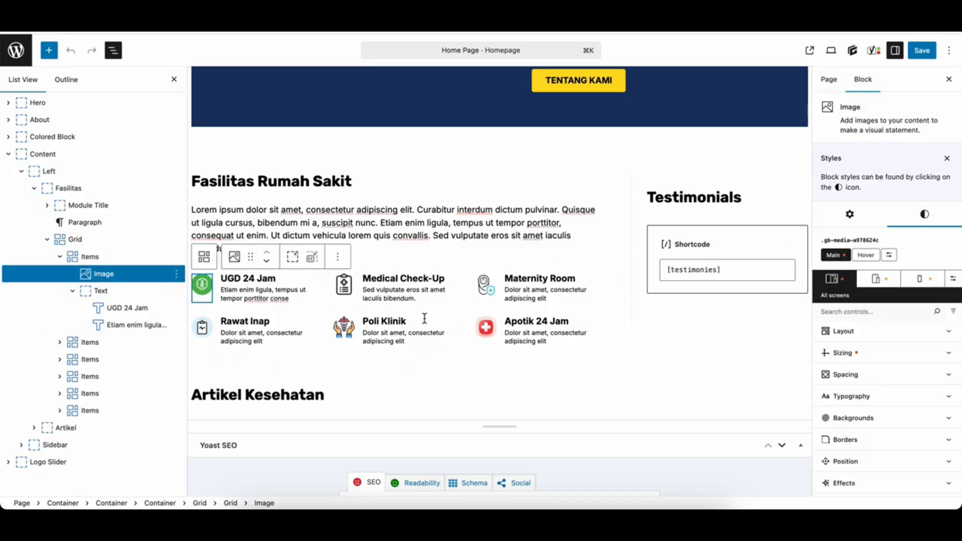
Duplicate the last facilities grid item, Apotik 24 Jam, and delete the copy.
left_click(60, 257)
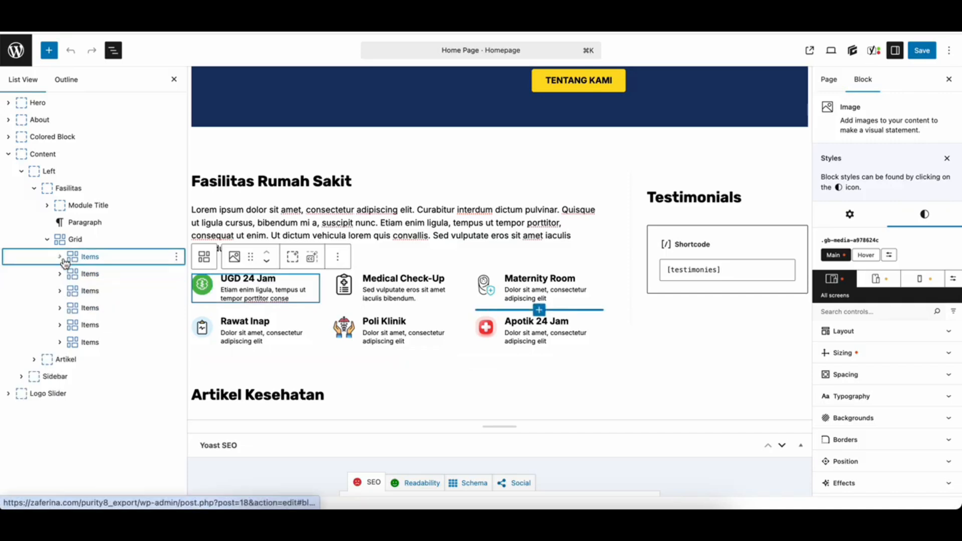
left_click(177, 343)
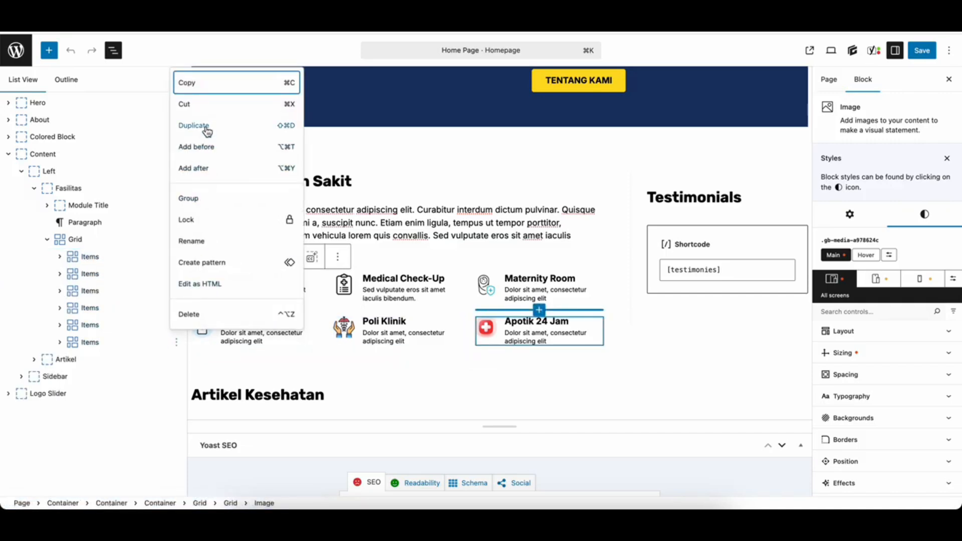
left_click(204, 125)
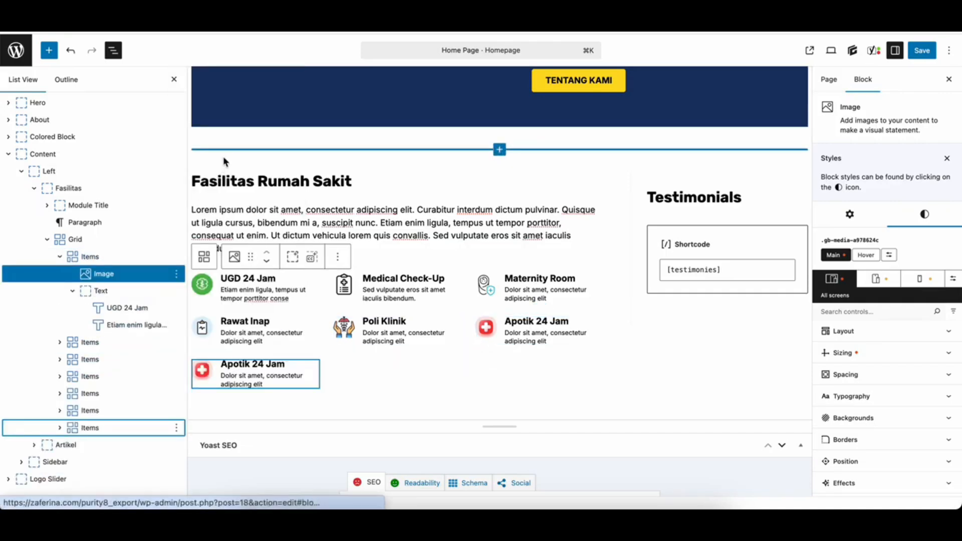
left_click(171, 426)
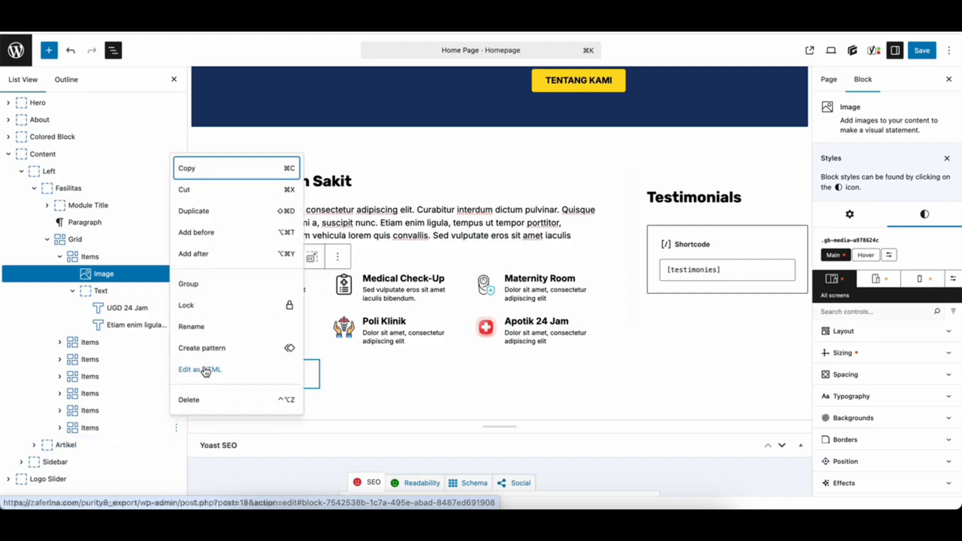
left_click(193, 400)
Collapse the Fasilitas container, expand Artikel, and show its Artikel Kesehatan headline and article list.
left_click(34, 188)
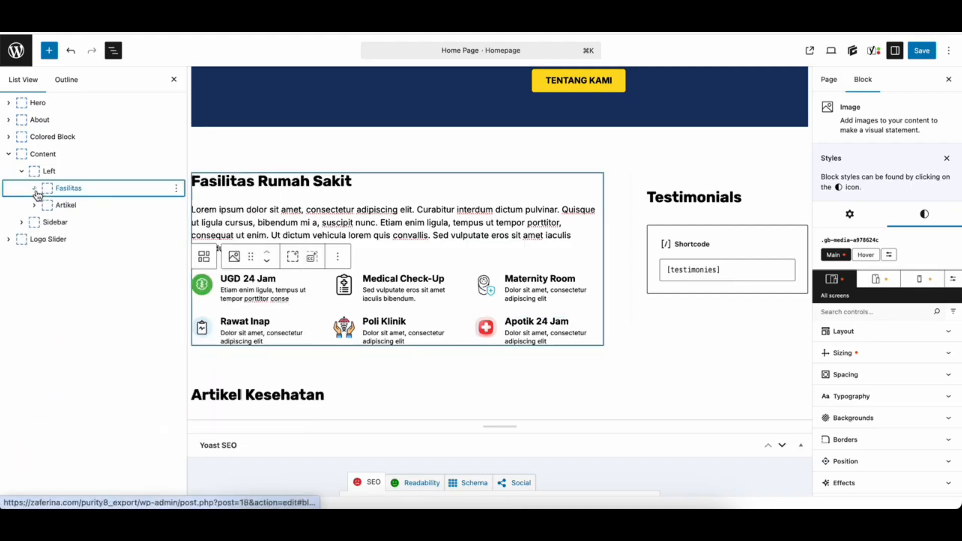
left_click(65, 205)
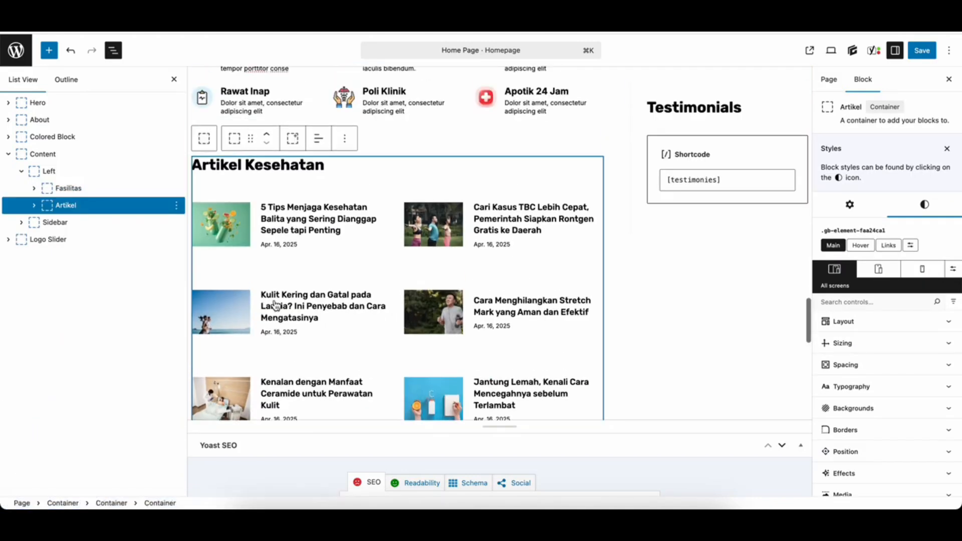
left_click(34, 204)
left_click(251, 166)
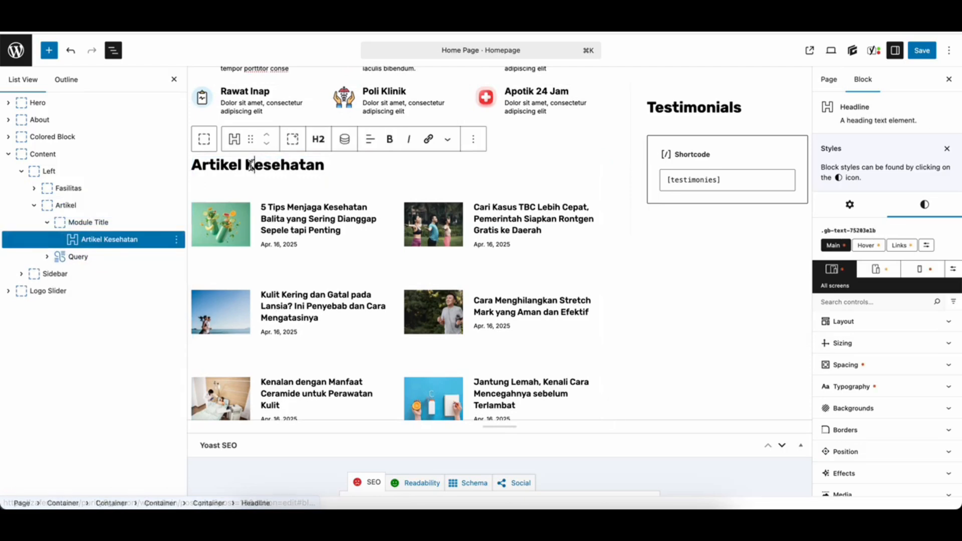
scroll(309, 275, "down", 3)
scroll(309, 275, "up", 2)
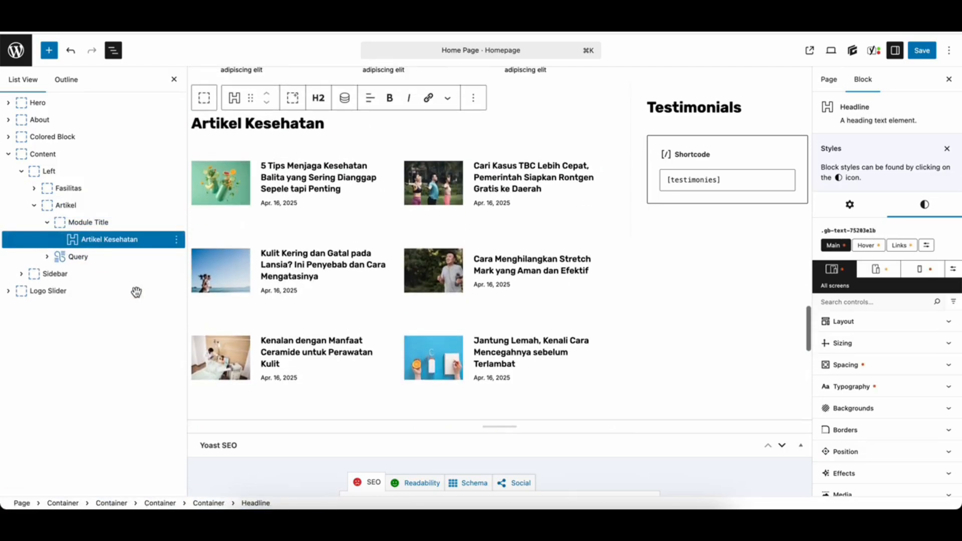
Show the article Query block's settings, including its post type, posts per page, sticky posts and offset parameters.
left_click(80, 257)
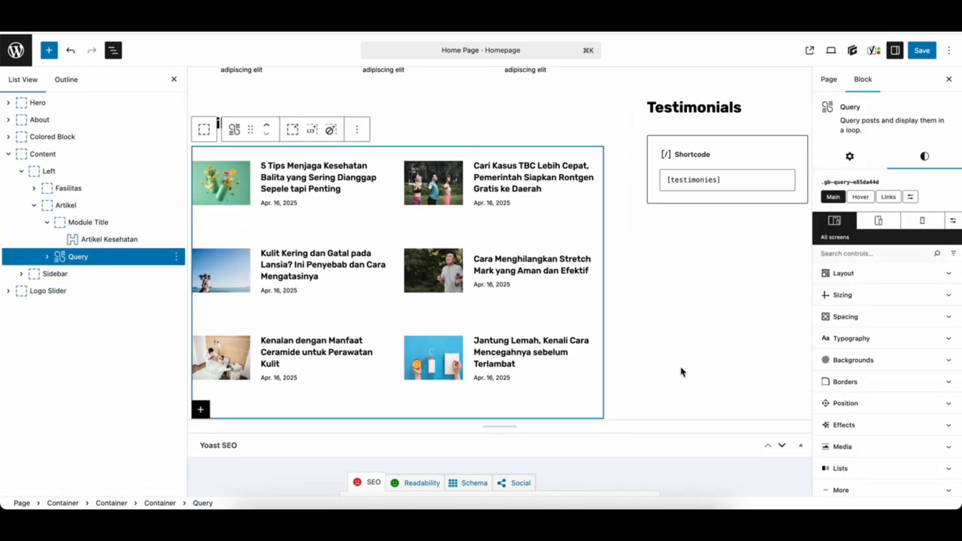
left_click(849, 157)
scroll(958, 384, "down", 3)
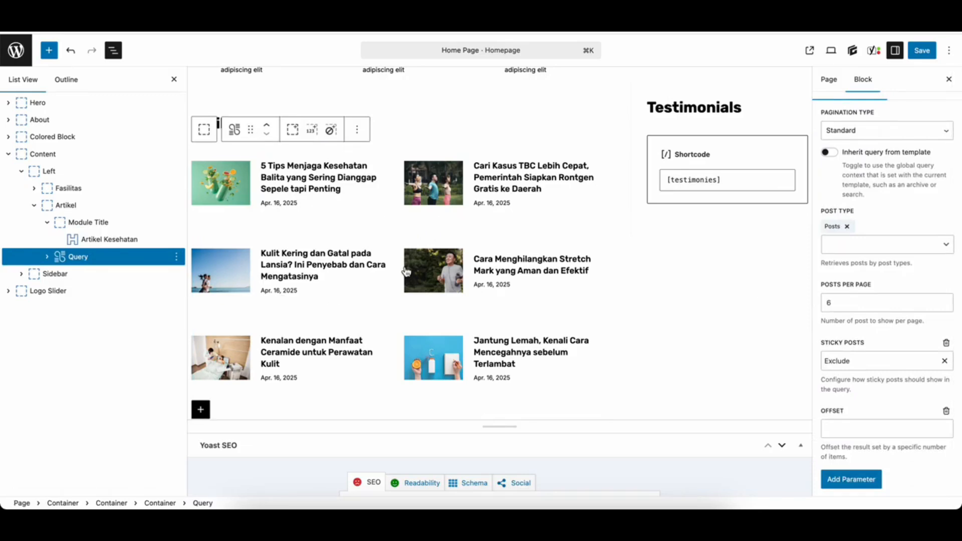
double_click(854, 307)
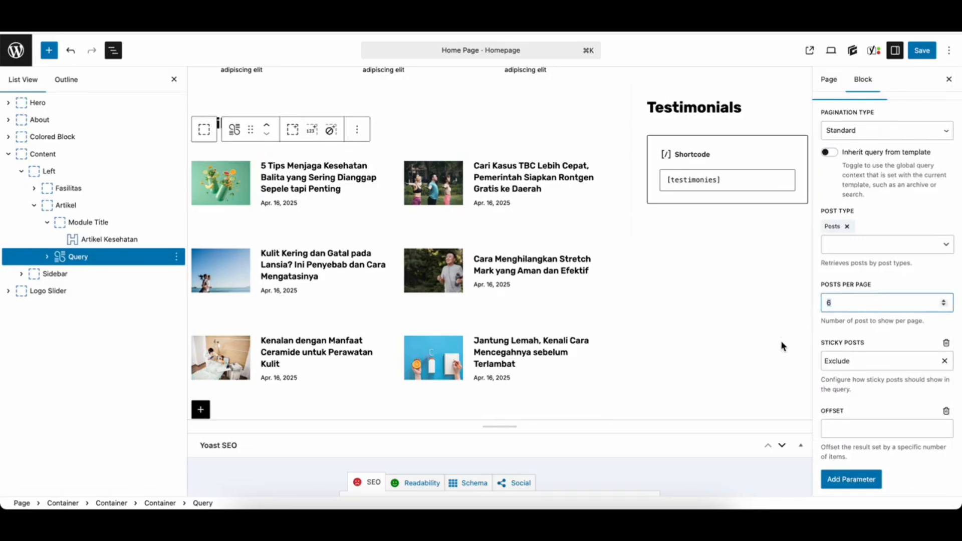
scroll(481, 309, "down", 5)
scroll(482, 310, "up", 3)
scroll(483, 310, "up", 2)
Collapse the Content container and show the Logo Slider container with its Mitra Asuransi headline and insurance logos.
left_click(8, 154)
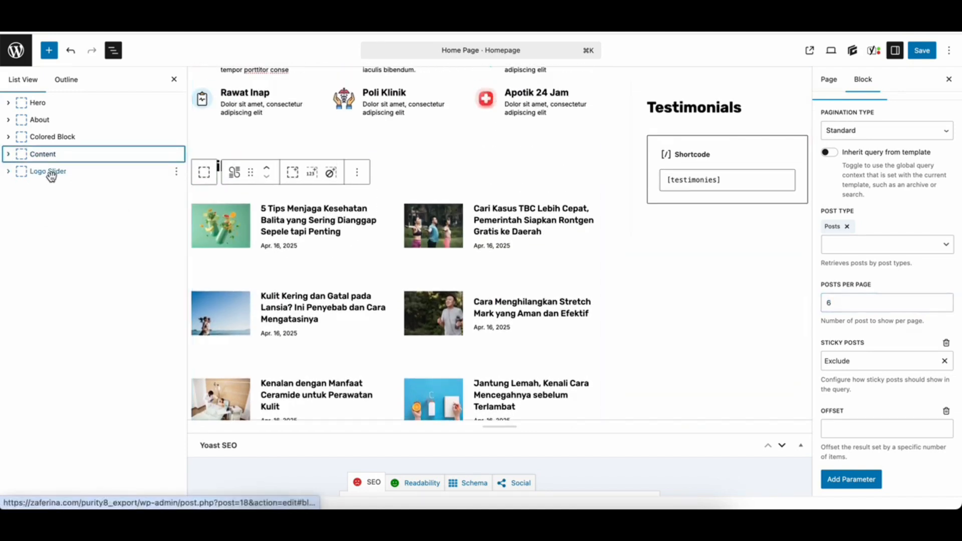
left_click(76, 175)
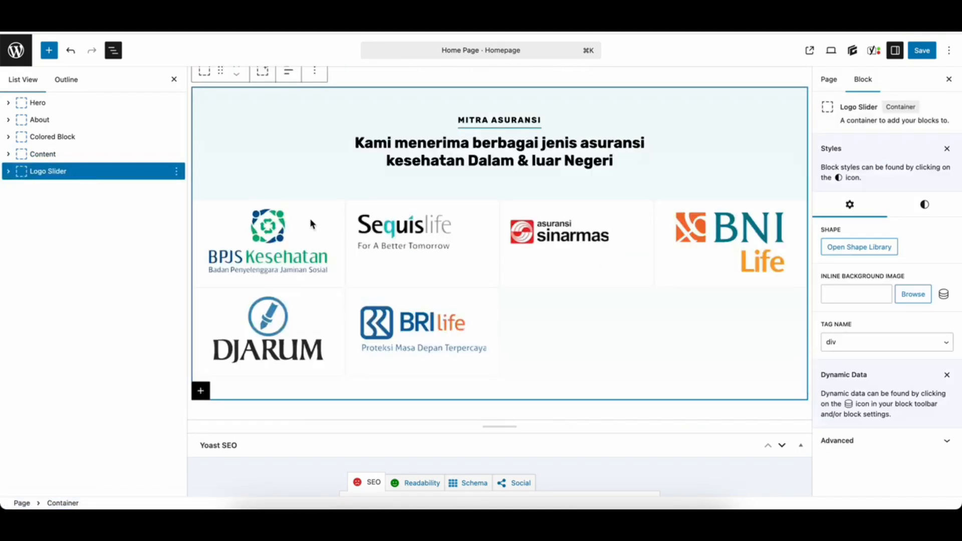
scroll(391, 244, "up", 2)
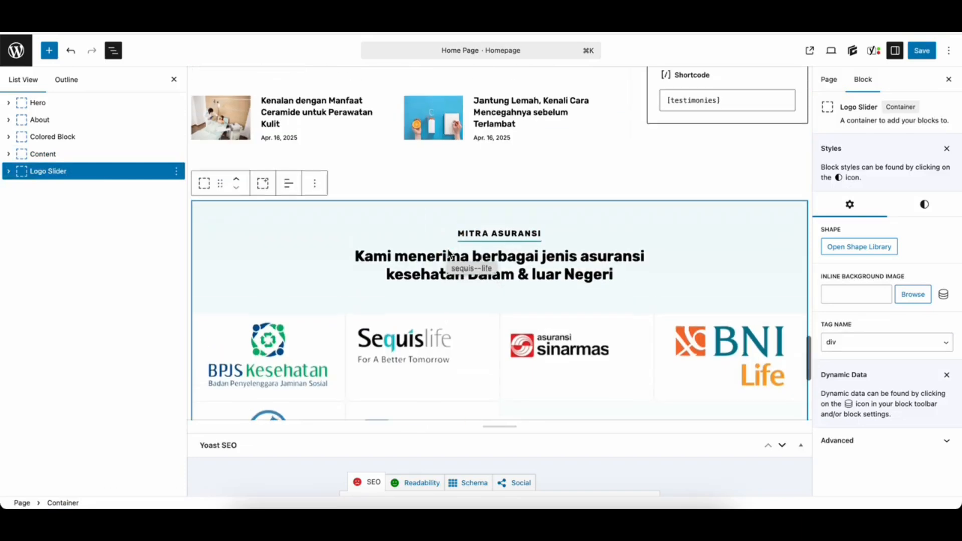
scroll(446, 251, "down", 2)
scroll(450, 253, "up", 2)
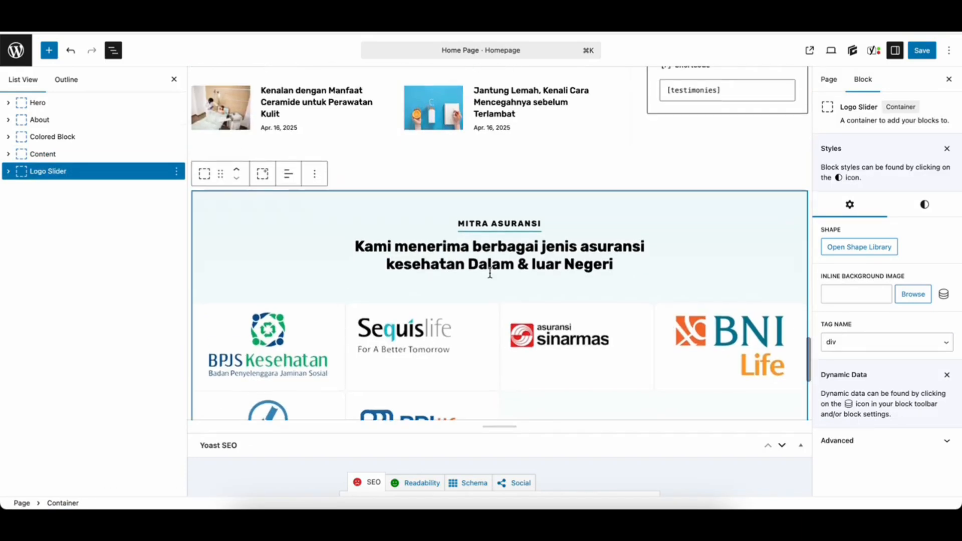
scroll(489, 273, "up", 2)
scroll(489, 273, "down", 5)
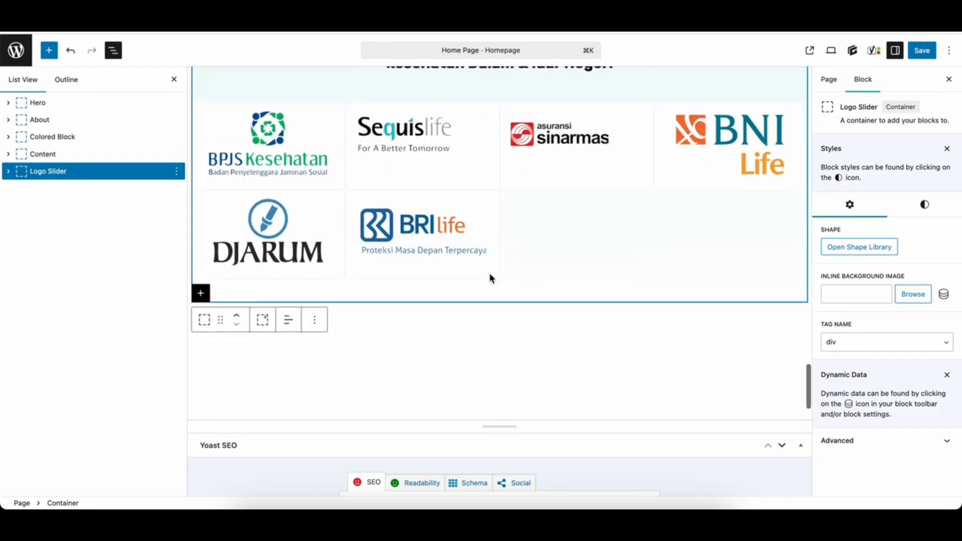
scroll(490, 273, "up", 5)
scroll(490, 275, "up", 2)
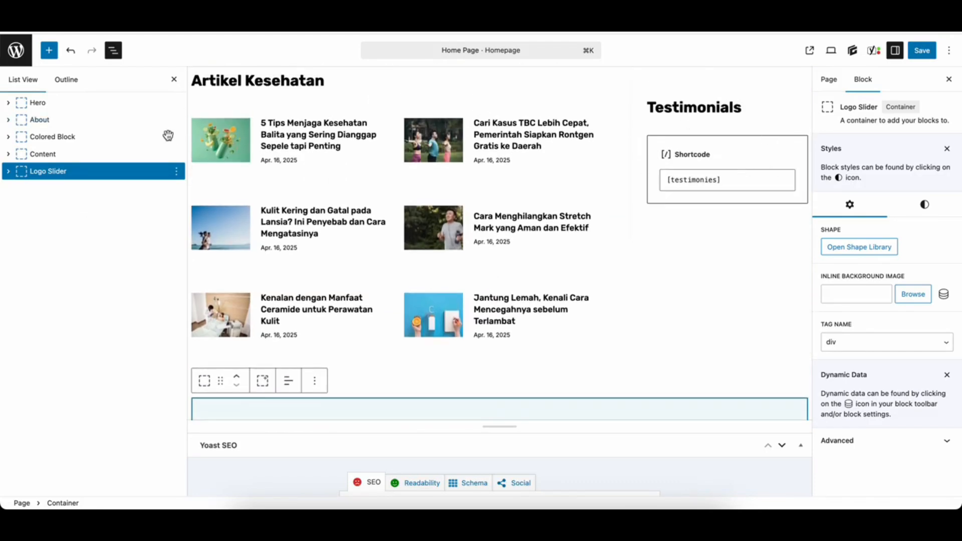
Expand Content again, collapse its Left container, and show the Content, Left and Sidebar containers in turn.
left_click(8, 153)
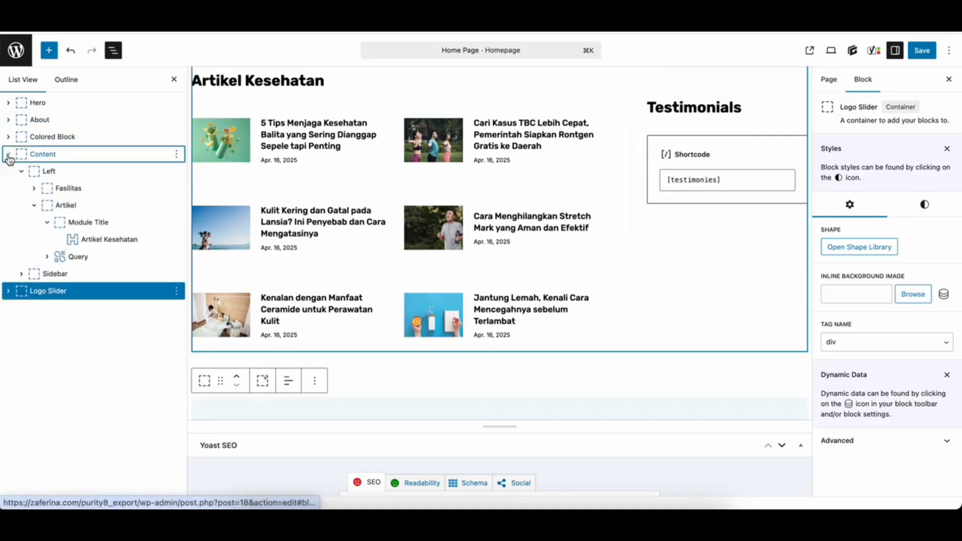
left_click(21, 171)
left_click(55, 172)
left_click(48, 155)
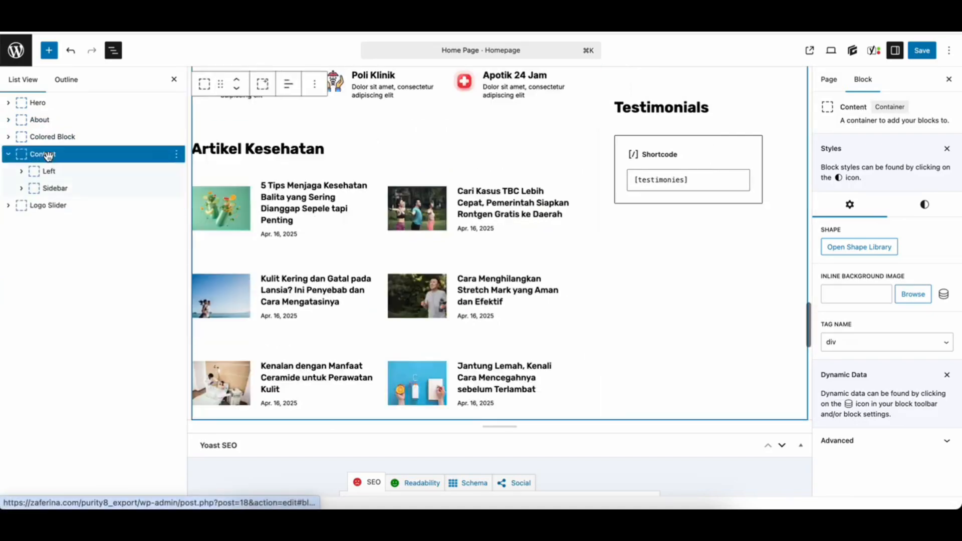
left_click(49, 171)
left_click(53, 189)
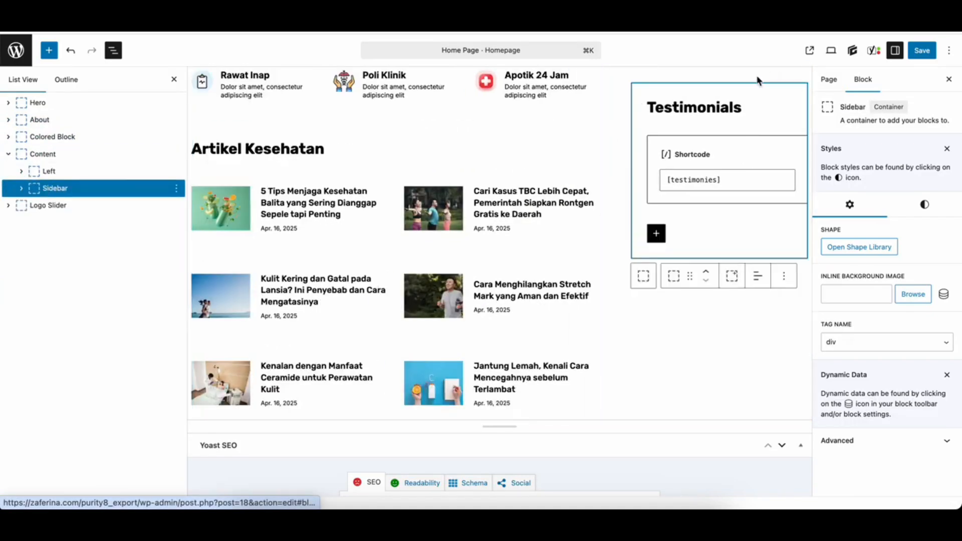
Show the sidebar's Testimonials headline and its [testimonies] shortcode block, and look over the rest of the home page.
left_click(706, 107)
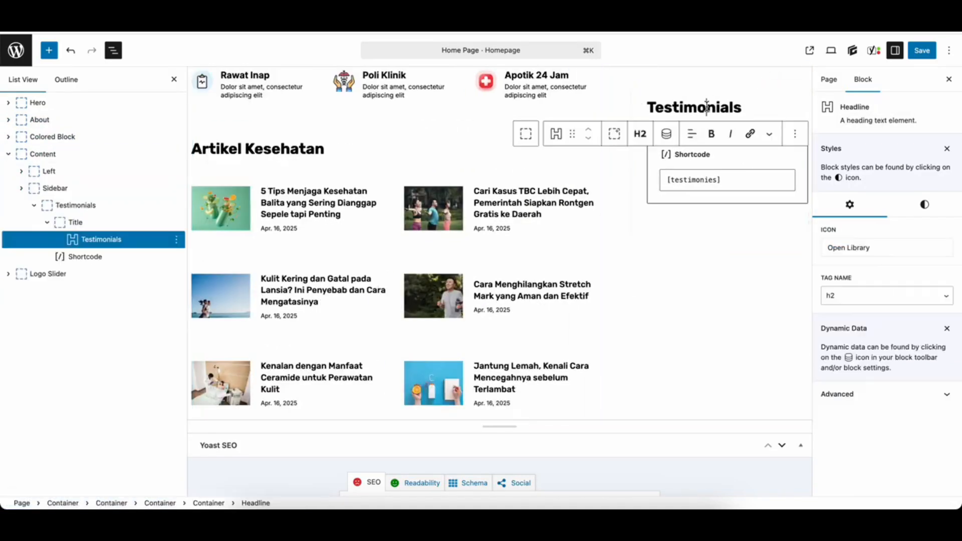
left_click(103, 260)
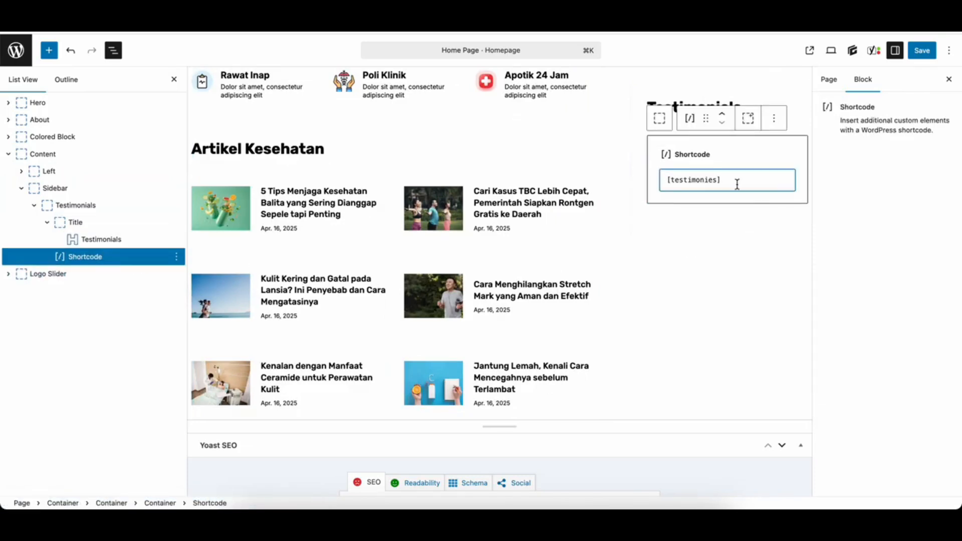
left_click(369, 501)
scroll(702, 281, "down", 5)
scroll(701, 281, "up", 4)
left_click(370, 503)
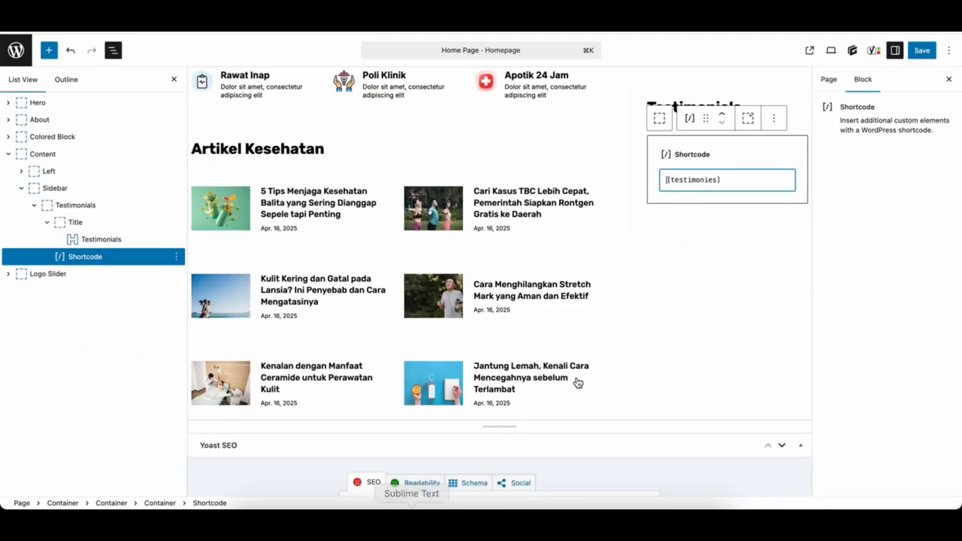
scroll(792, 290, "up", 4)
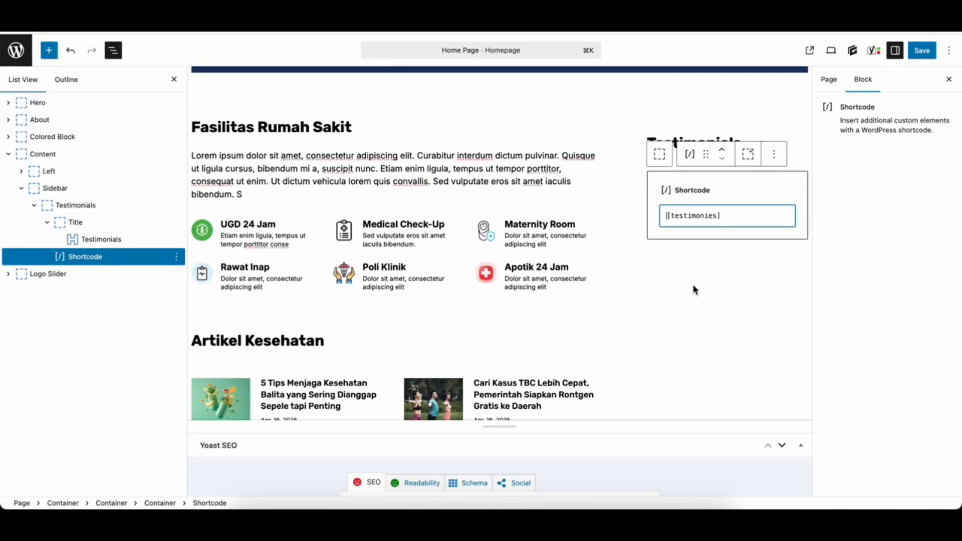
scroll(693, 285, "down", 12)
scroll(693, 285, "up", 15)
Switch to the live site and view the Cari Dokter page's title banner, search form and doctor cards.
left_click(331, 503)
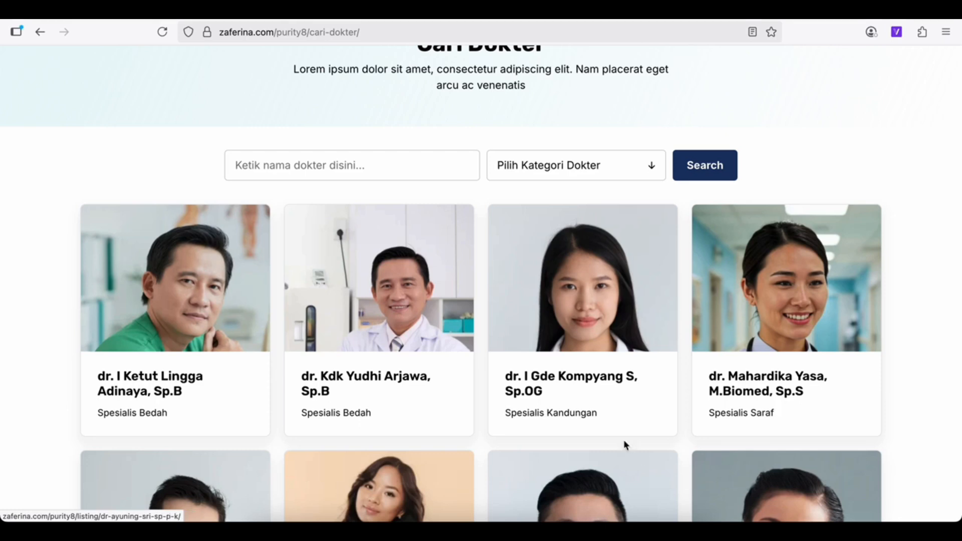
scroll(638, 383, "up", 3)
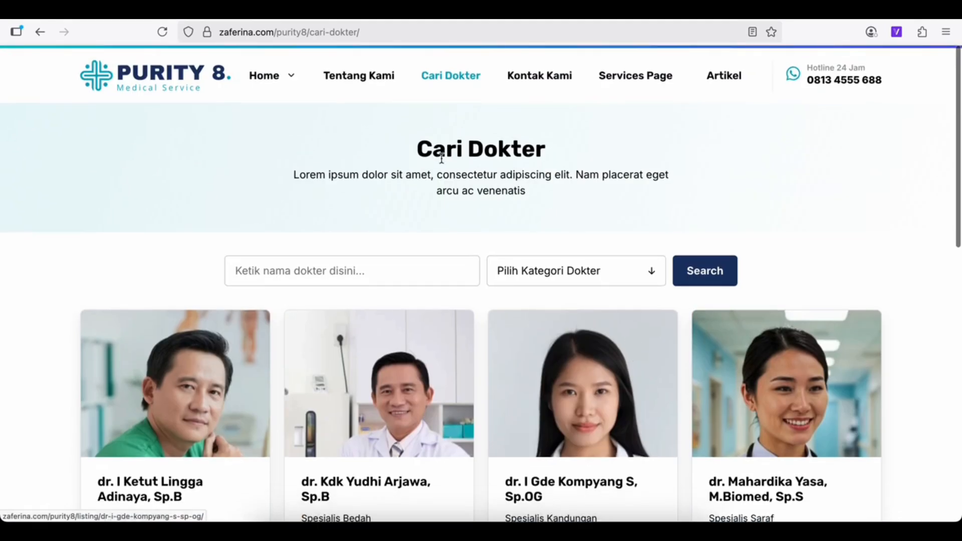
scroll(552, 370, "down", 1)
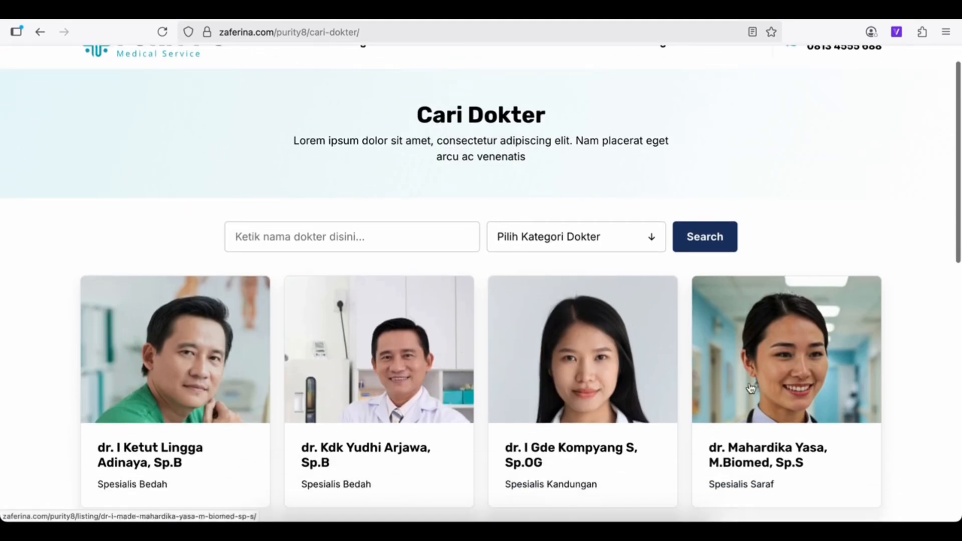
scroll(559, 292, "up", 1)
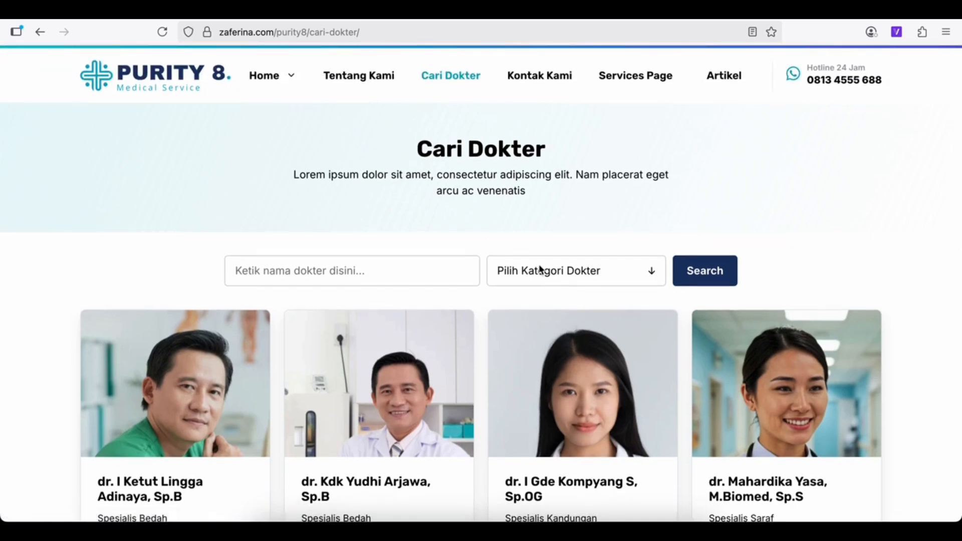
Switch to Google Chrome, open the Cari Dokter page for editing, dismiss the autosave notice and expand Hero Title in the block list.
left_click(393, 522)
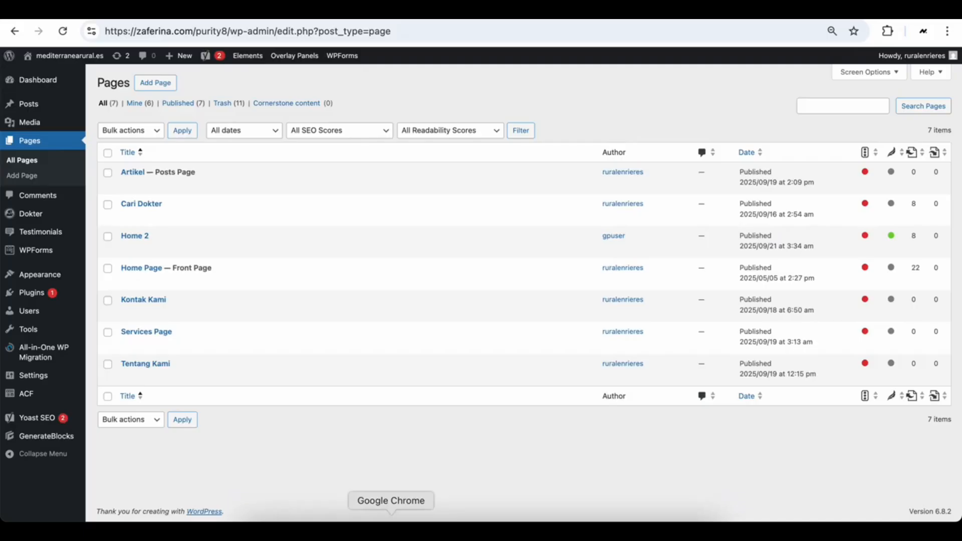
mouse_move(144, 218)
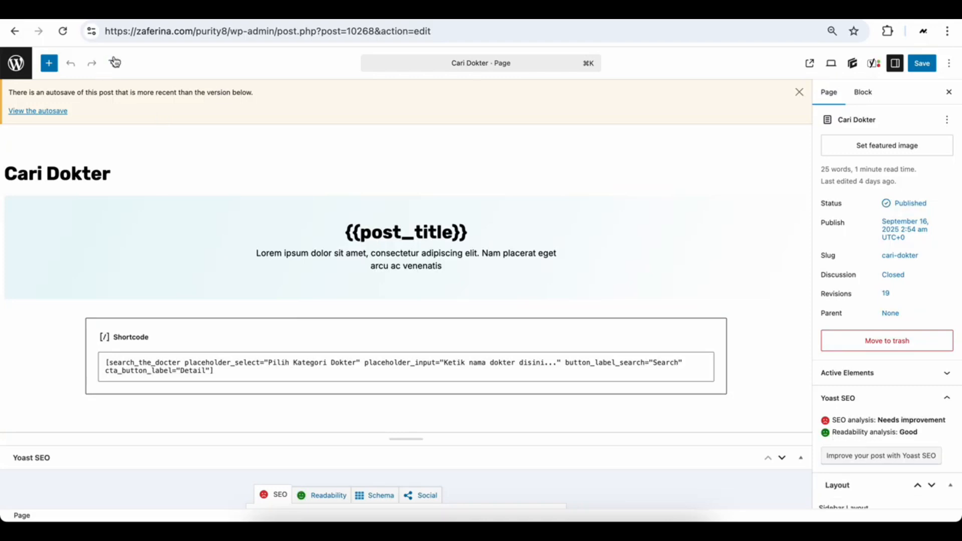
left_click(115, 63)
left_click(799, 92)
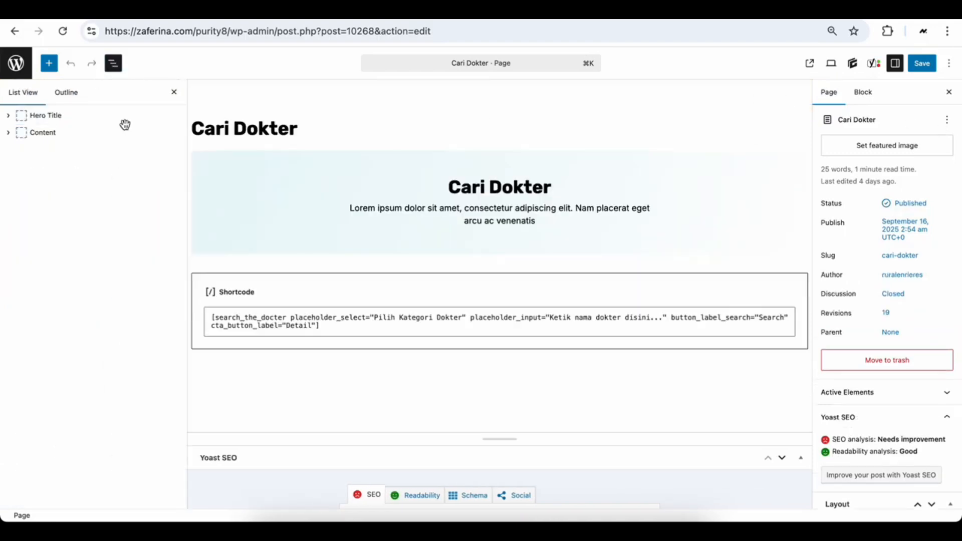
left_click(57, 120)
left_click(9, 116)
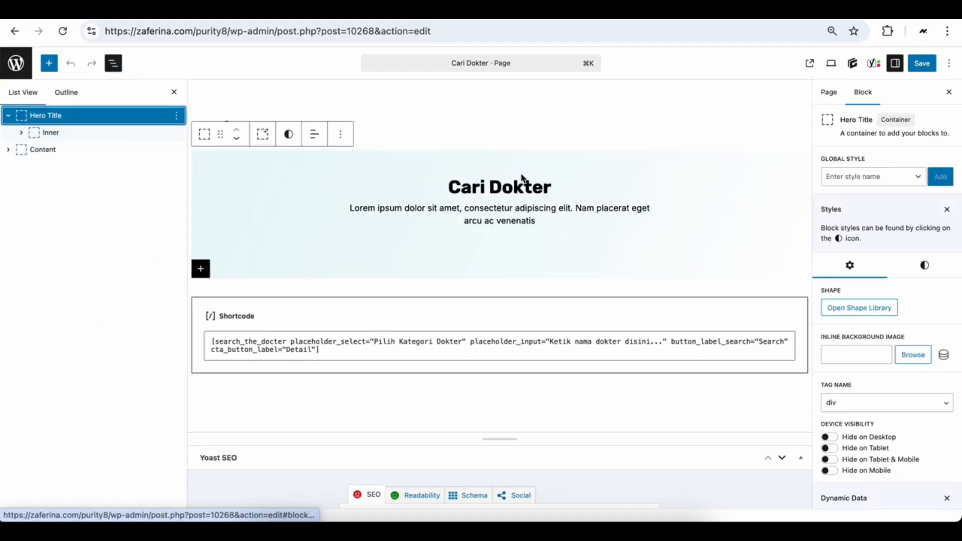
Show the Cari Dokter hero's dynamic post title headline and its paragraph, and compare the page with the live site.
left_click(507, 189)
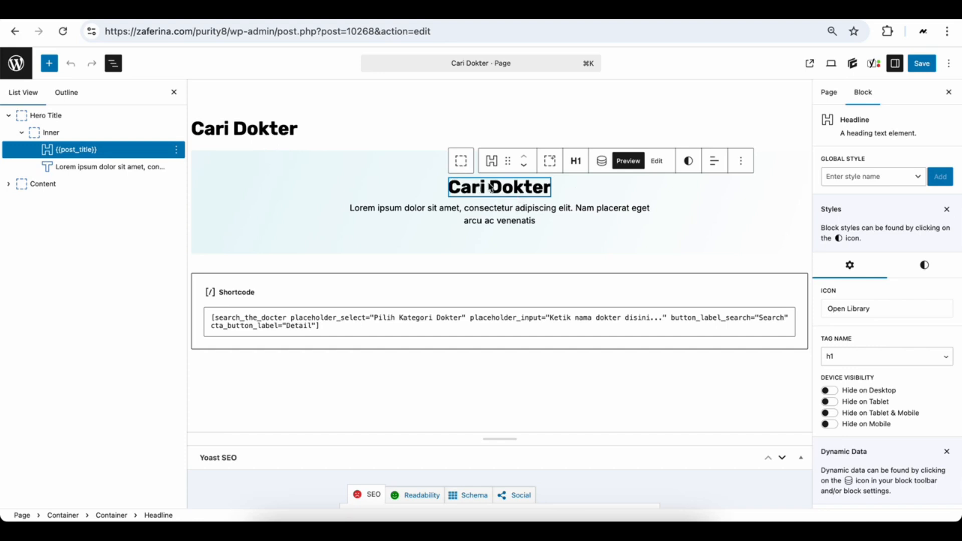
left_click(498, 208)
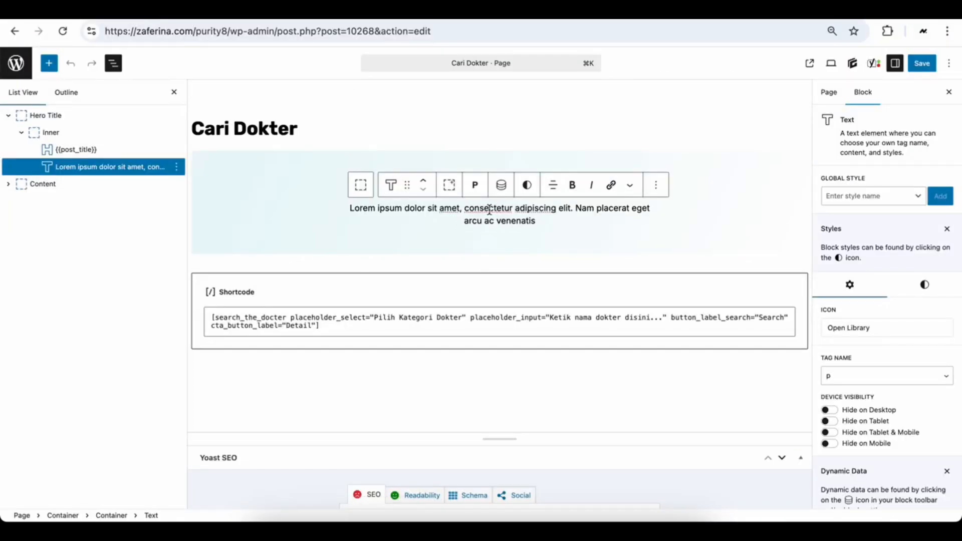
left_click(352, 528)
left_click(392, 529)
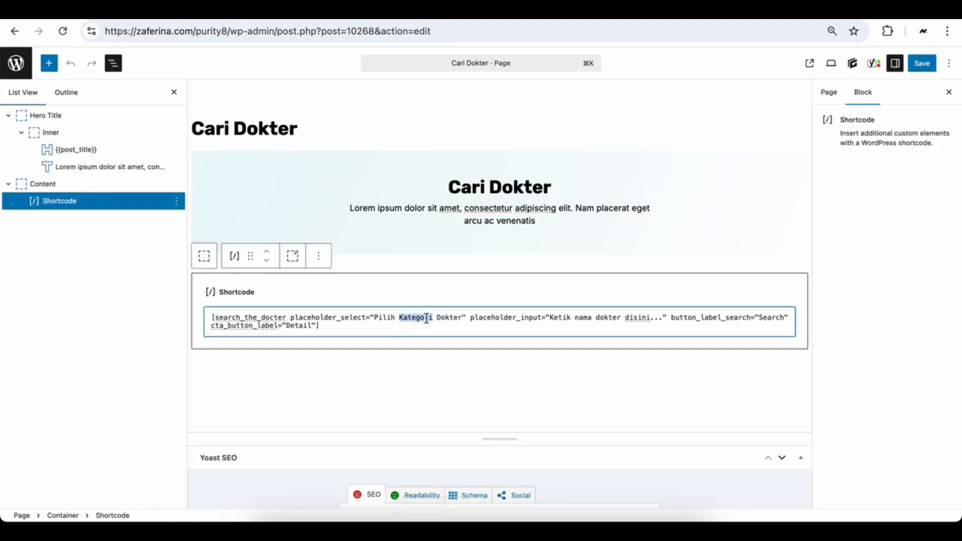
Shorten placeholder_select in the doctor search shortcode to "Pilih Dokter" and point out the matching field on the live page.
key("BackSpace")
left_click(351, 531)
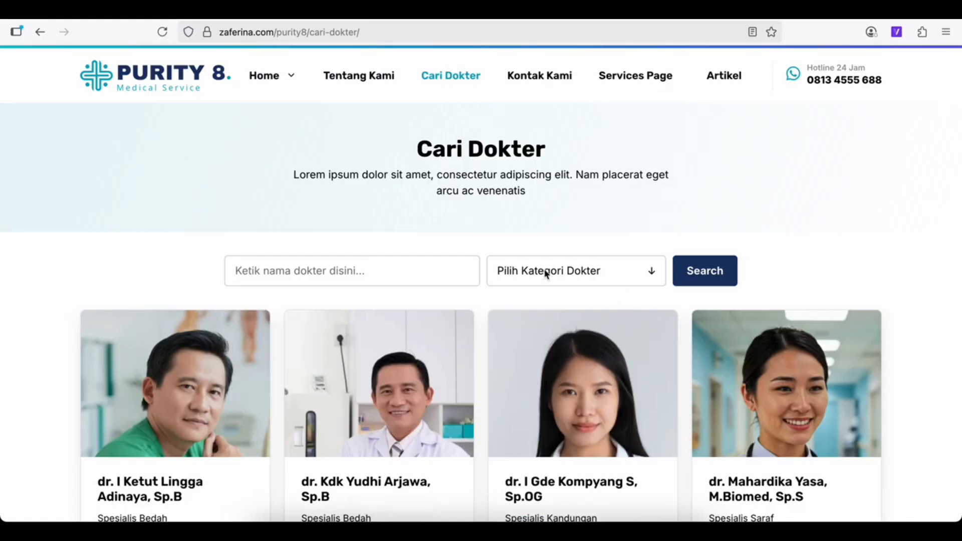
left_click(392, 531)
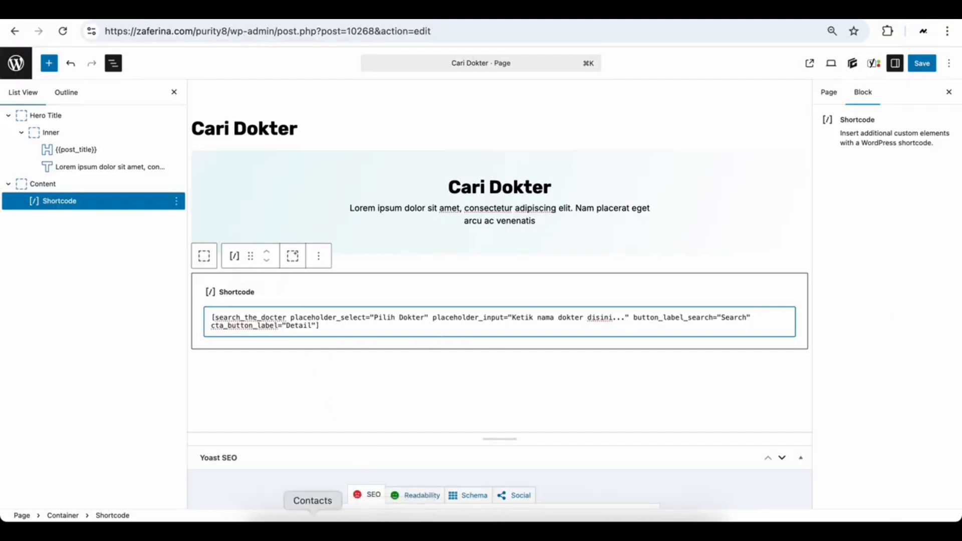
Locate the name field on the live page and shorten the shortcode's placeholder_input to "Ketik dokter disini...".
left_click(351, 531)
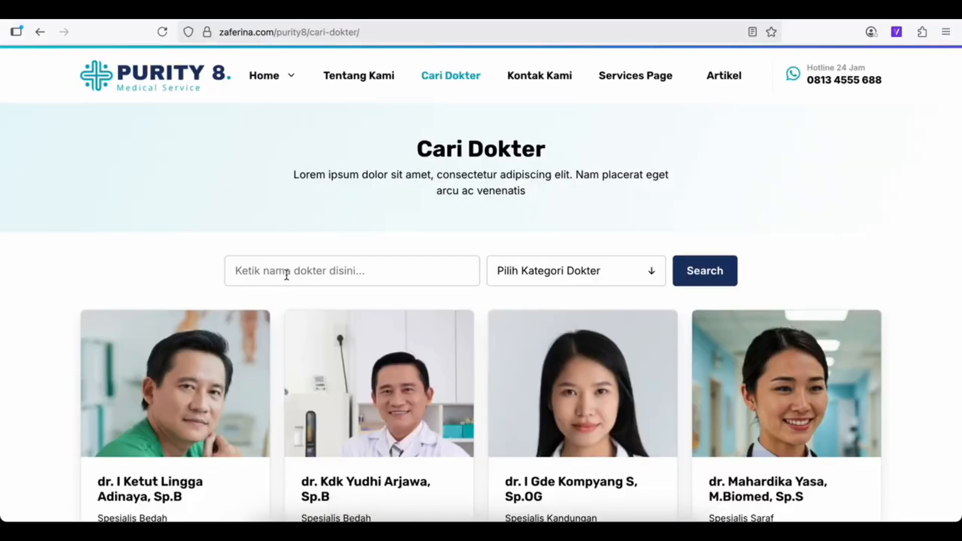
left_click(391, 531)
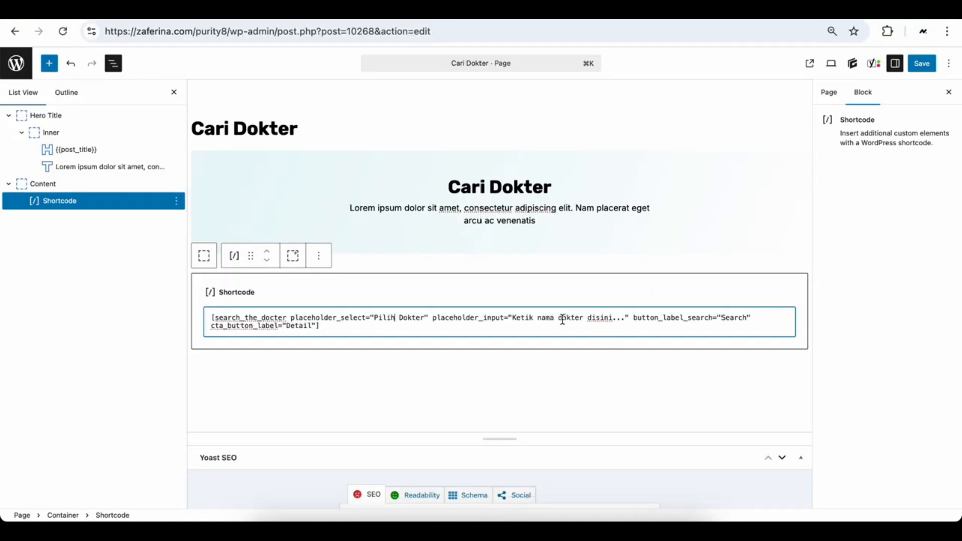
key("BackSpace")
key("BackSpace")
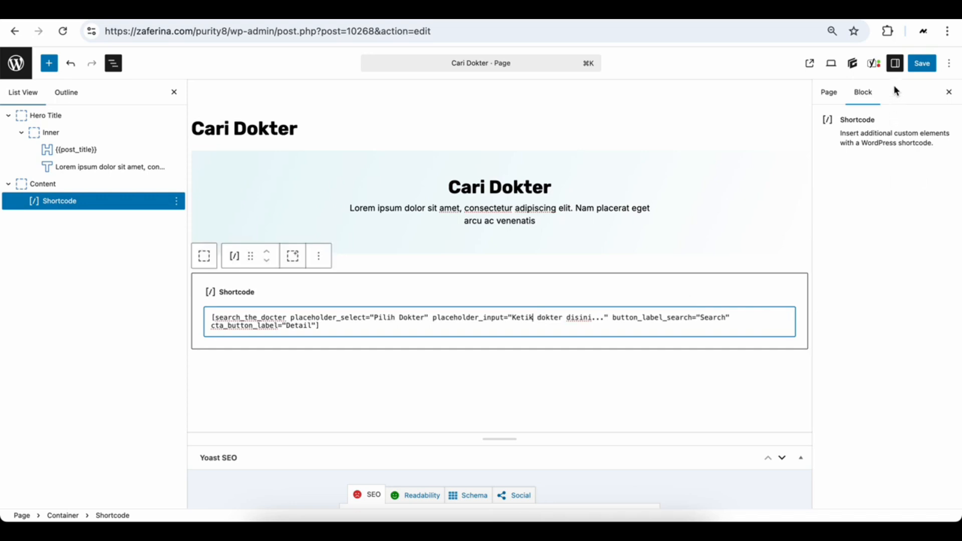
Set the shortcode's button_label_search to "Cari", save the page and view the updated search form on the live site.
type("Ca")
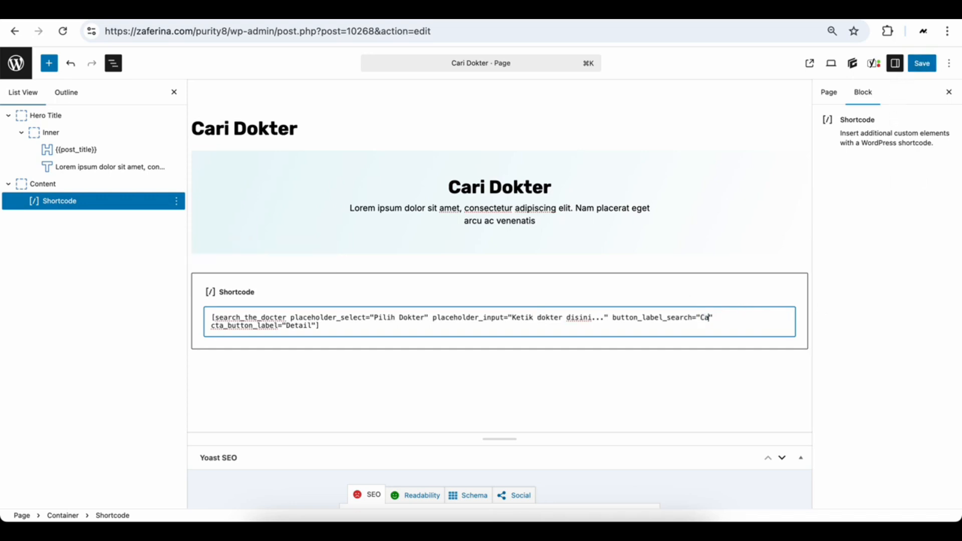
type("ri")
left_click(925, 65)
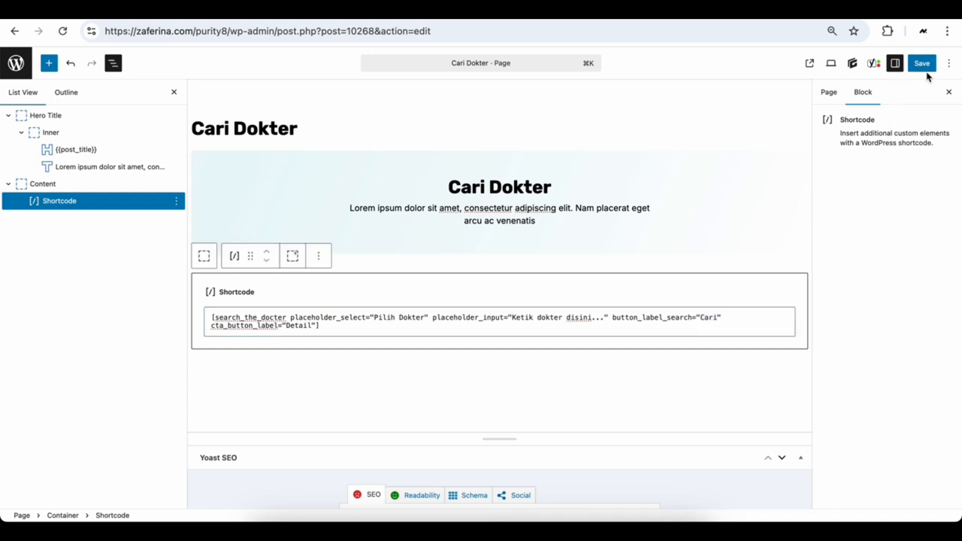
left_click(351, 518)
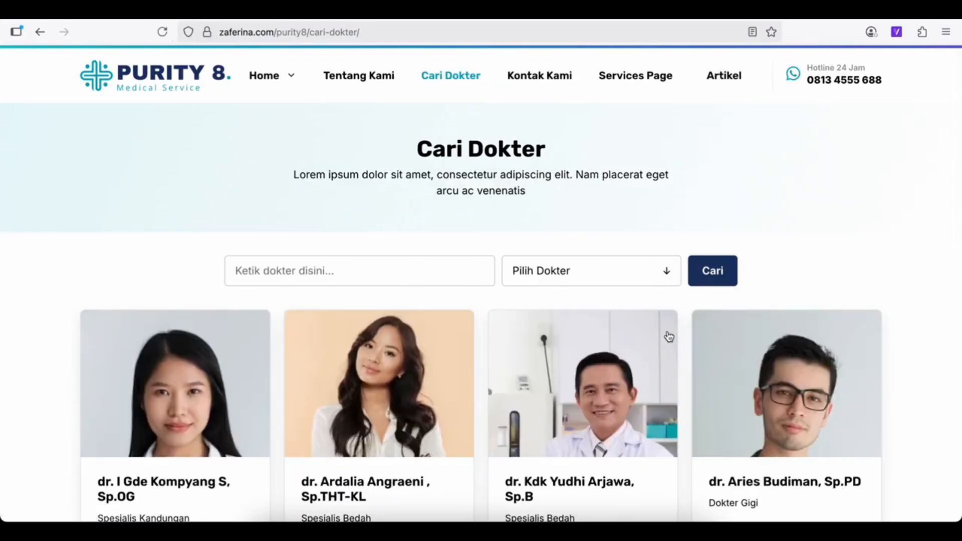
Browse the doctor cards on the live Cari Dokter page and reload it to compare their order.
scroll(669, 337, "down", 6)
scroll(668, 337, "up", 3)
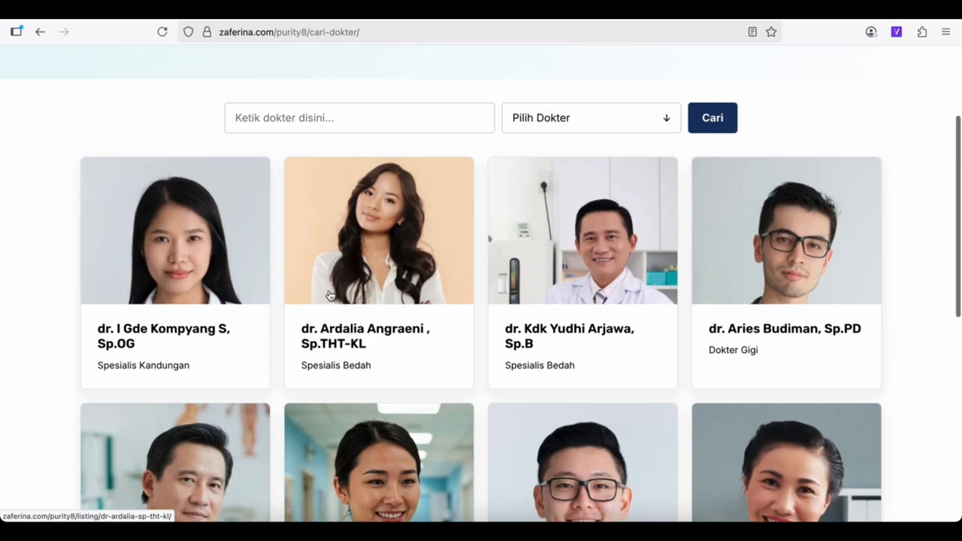
scroll(330, 295, "down", 3)
scroll(331, 296, "up", 3)
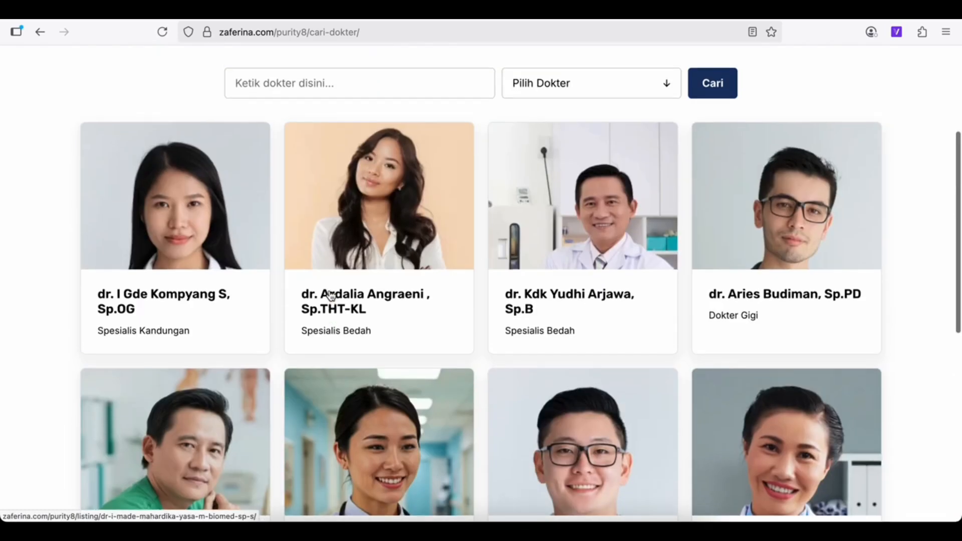
left_click(161, 32)
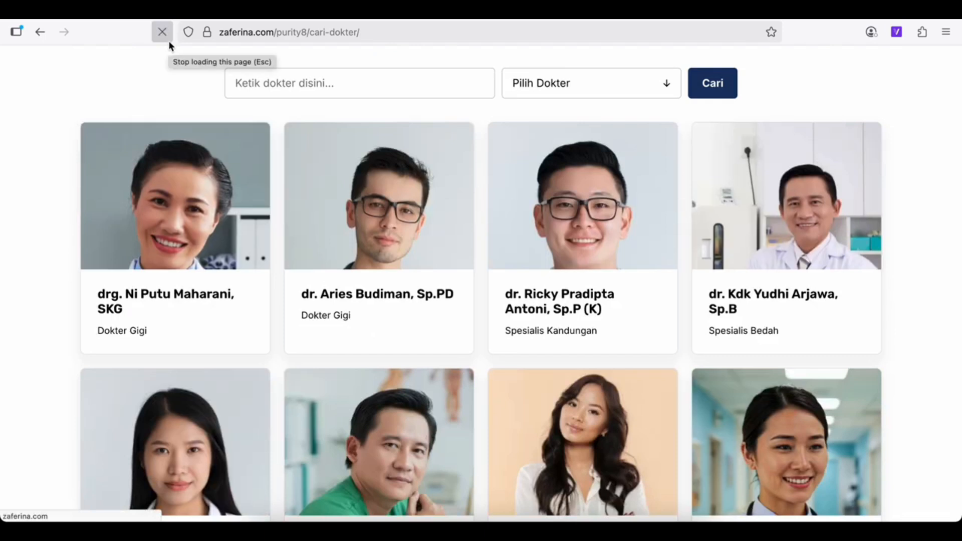
scroll(466, 232, "up", 3)
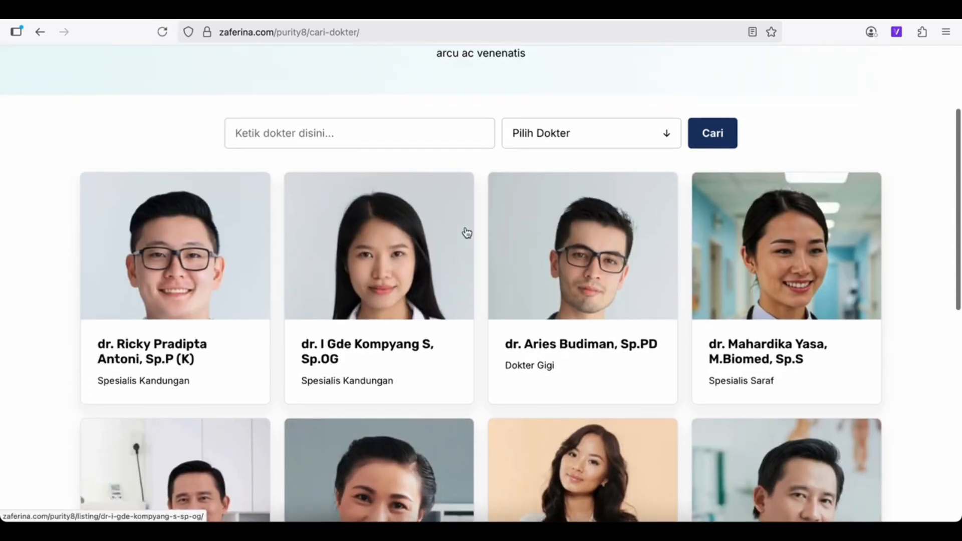
scroll(466, 231, "up", 1)
scroll(561, 300, "down", 10)
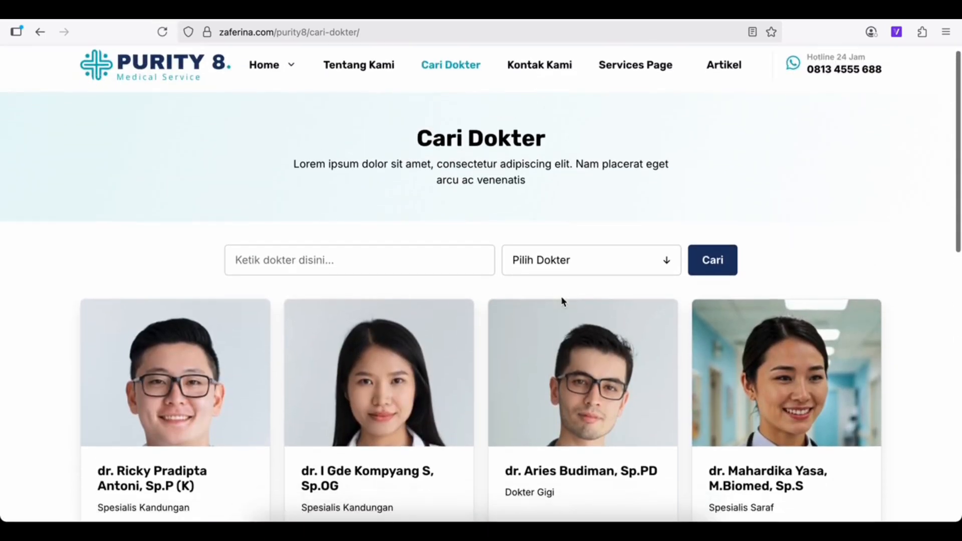
scroll(560, 297, "up", 10)
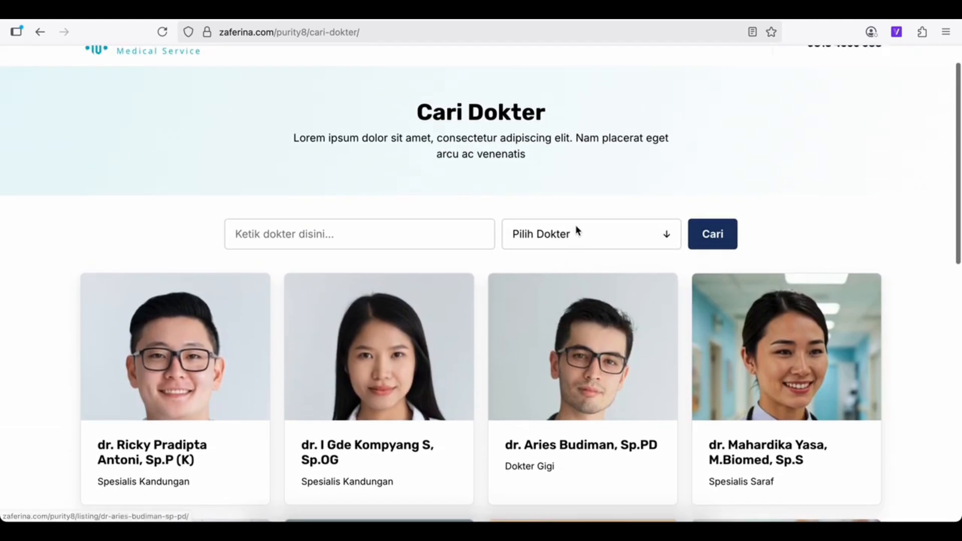
Filter the doctor list by the Dokter Gigi category and view the matching cards.
left_click(575, 228)
left_click(571, 246)
left_click(729, 244)
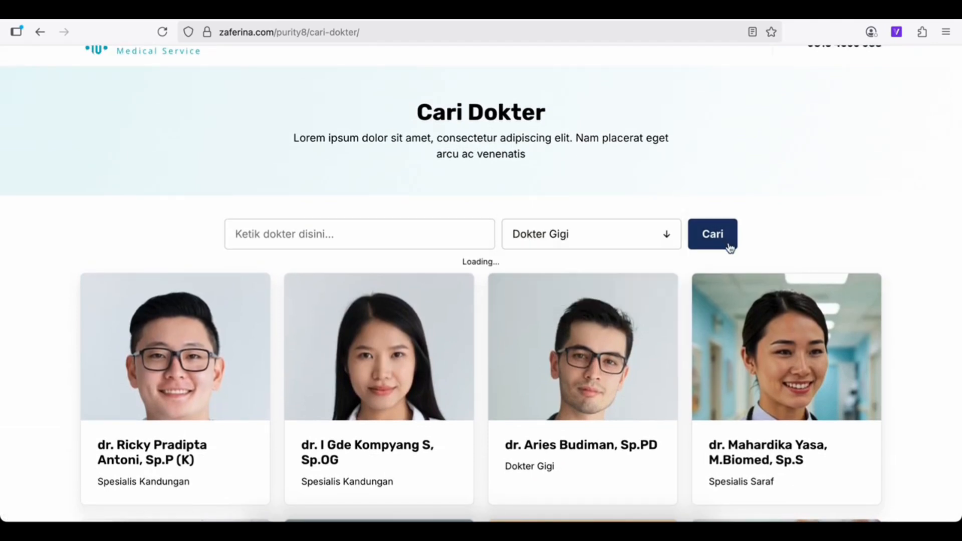
scroll(554, 321, "down", 2)
scroll(579, 195, "up", 1)
Filter the doctor list by Spesialis Kandungan and open the second doctor's profile.
left_click(578, 186)
left_click(577, 207)
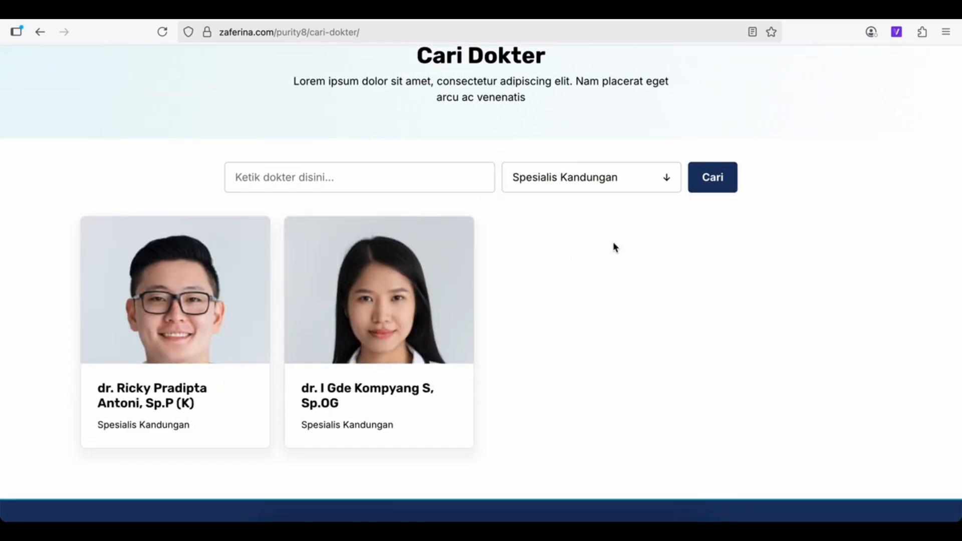
scroll(613, 244, "up", 2)
scroll(614, 244, "down", 2)
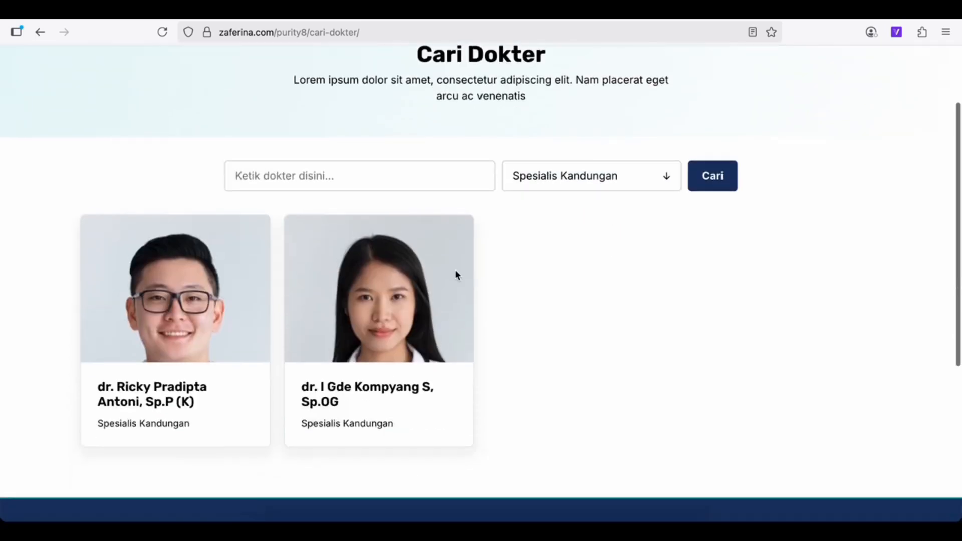
left_click(388, 273)
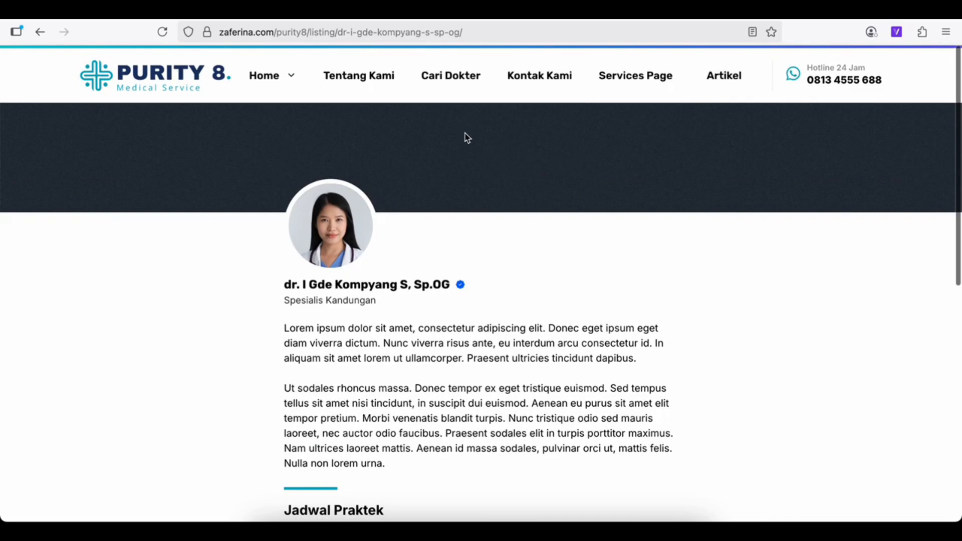
Switch to the WordPress admin in Chrome and open the Dokter – Single Template element for editing.
left_click(401, 489)
left_click(17, 71)
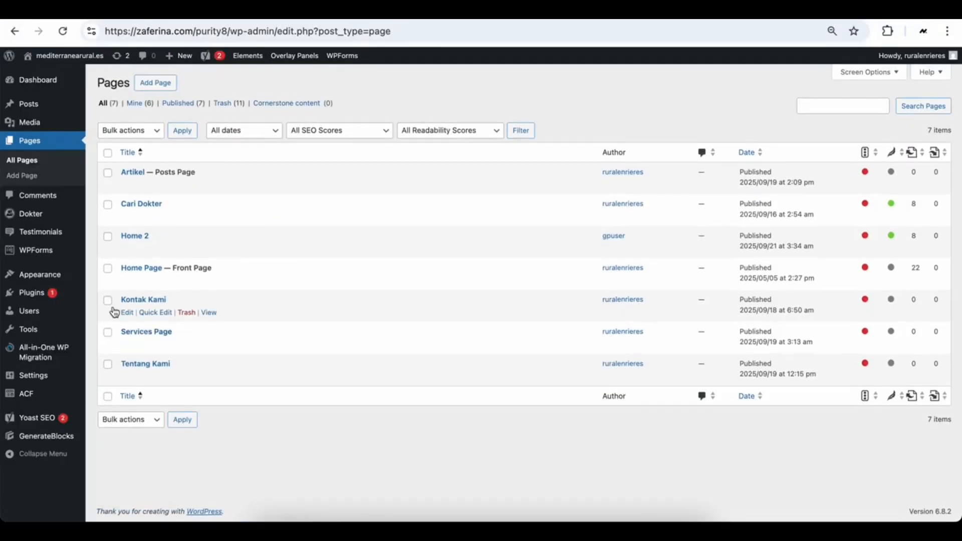
mouse_move(75, 280)
left_click(123, 374)
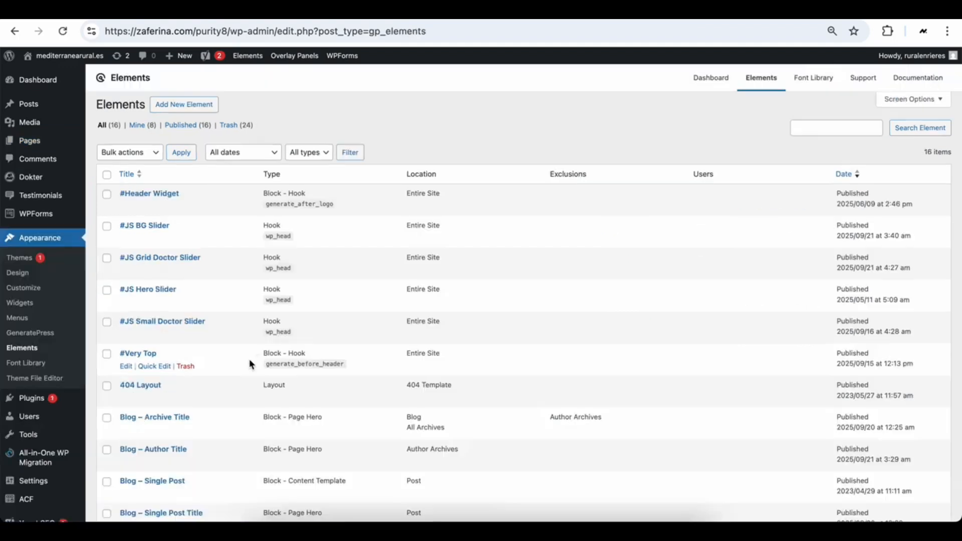
scroll(250, 359, "down", 5)
scroll(256, 359, "down", 3)
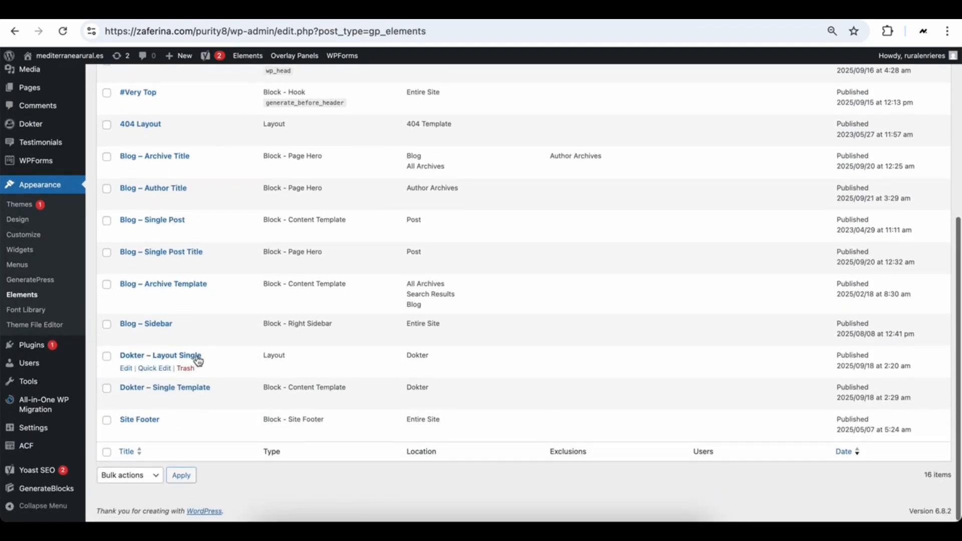
left_click(128, 404)
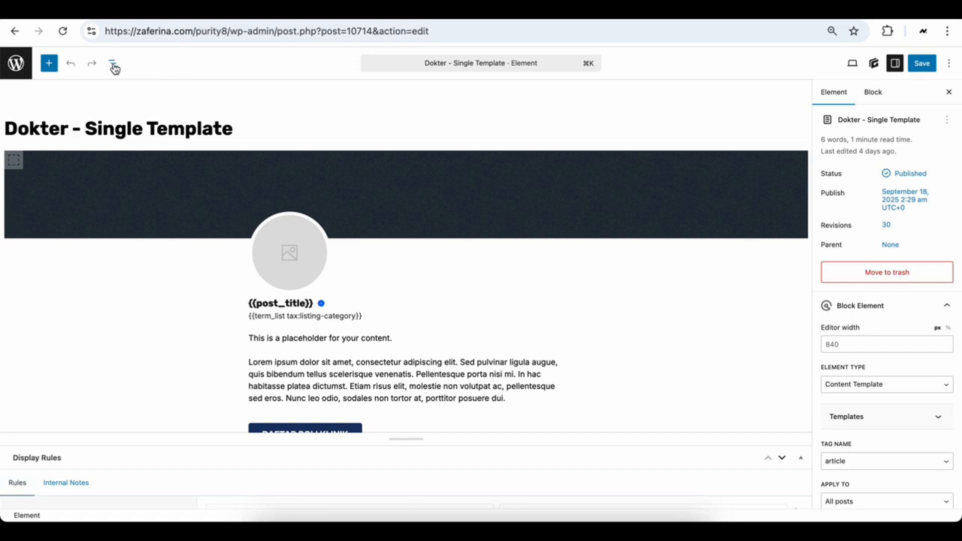
Display the template's block structure, select the Border Top container and show its background style settings.
left_click(114, 65)
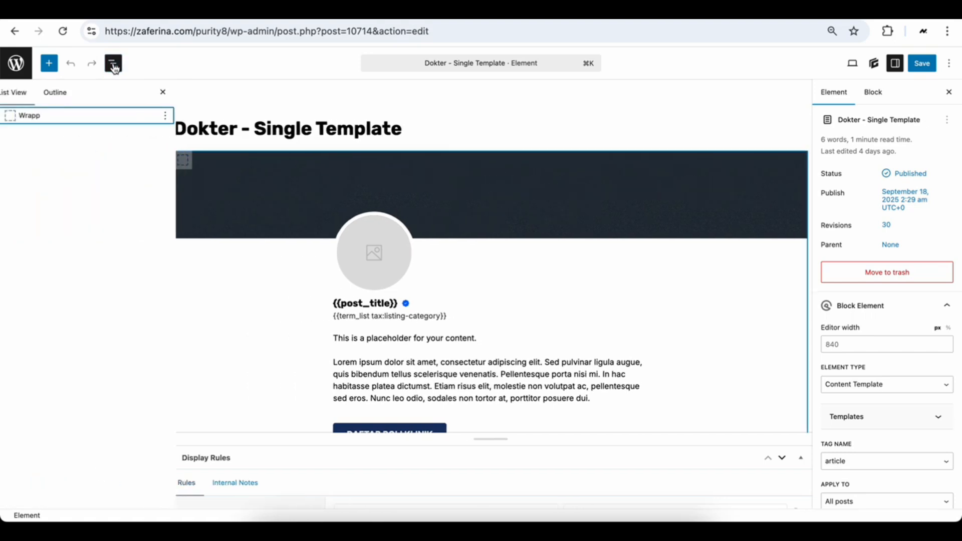
left_click(249, 176)
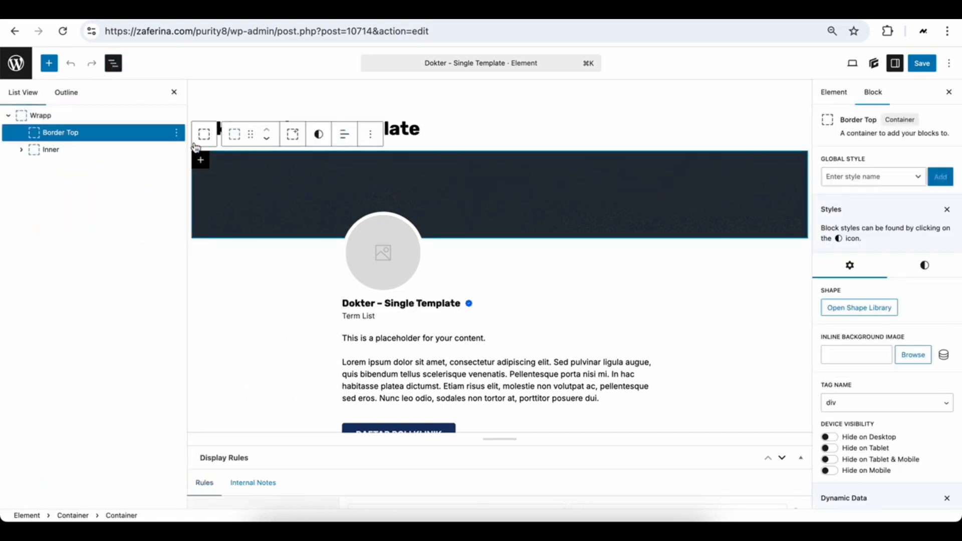
left_click(81, 133)
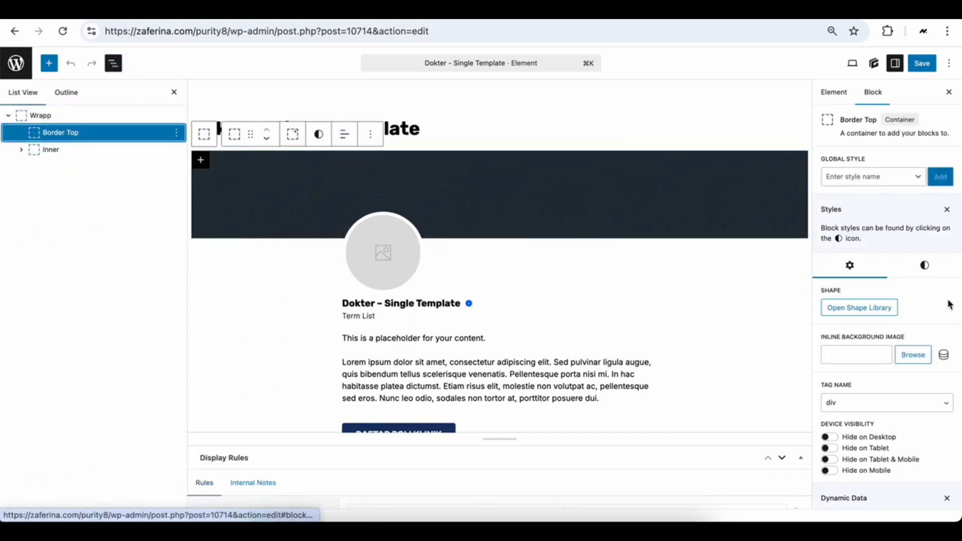
left_click(924, 265)
scroll(922, 350, "down", 3)
left_click(882, 344)
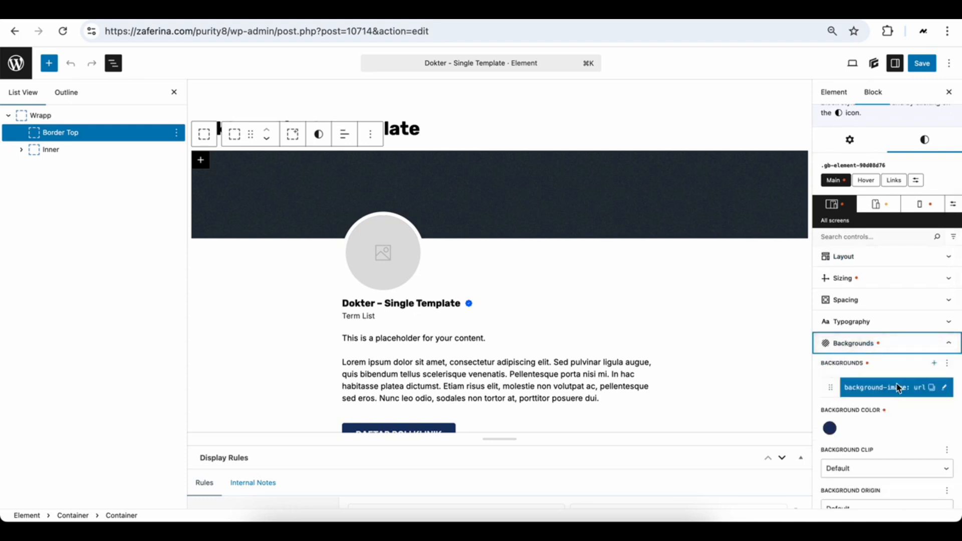
scroll(912, 373, "down", 1)
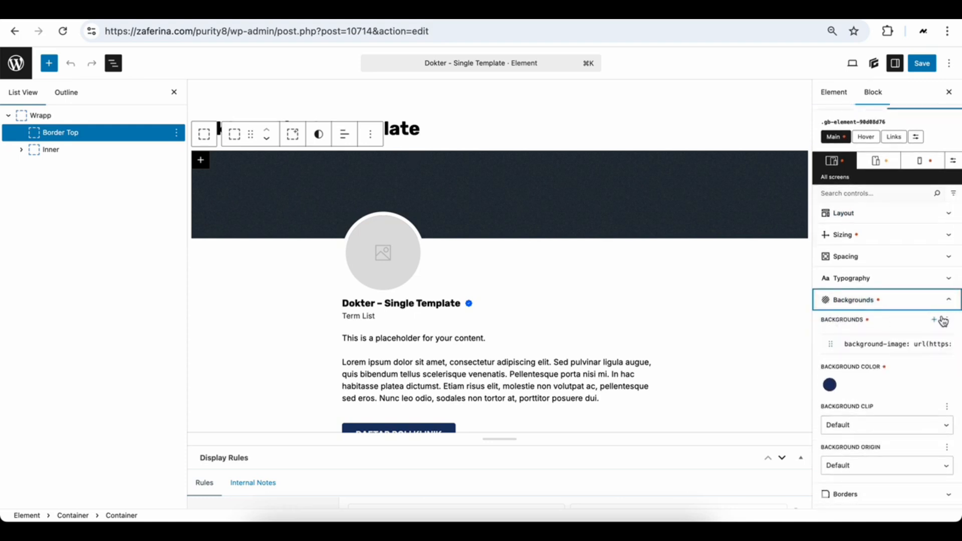
Remove the background image from the Border Top container and open its background colour choices.
left_click(943, 345)
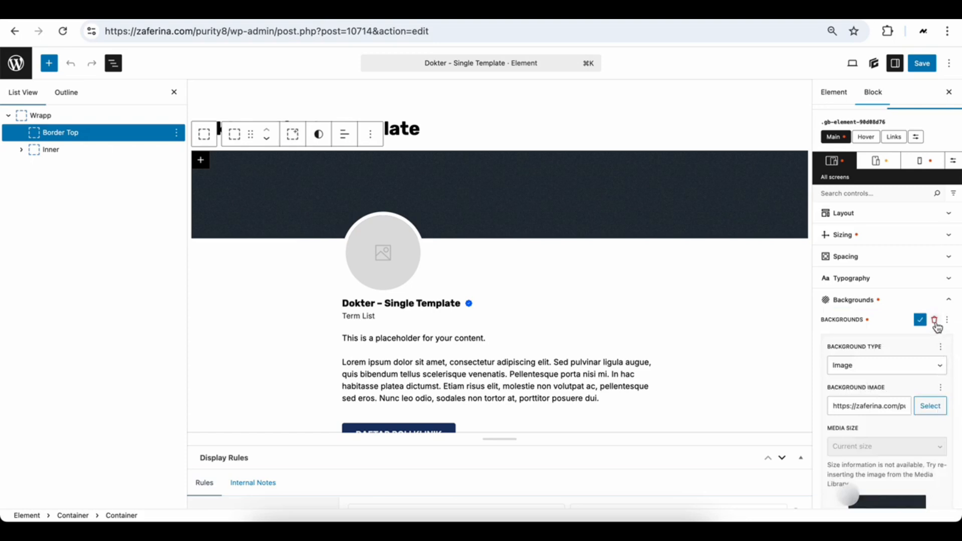
left_click(935, 321)
left_click(831, 358)
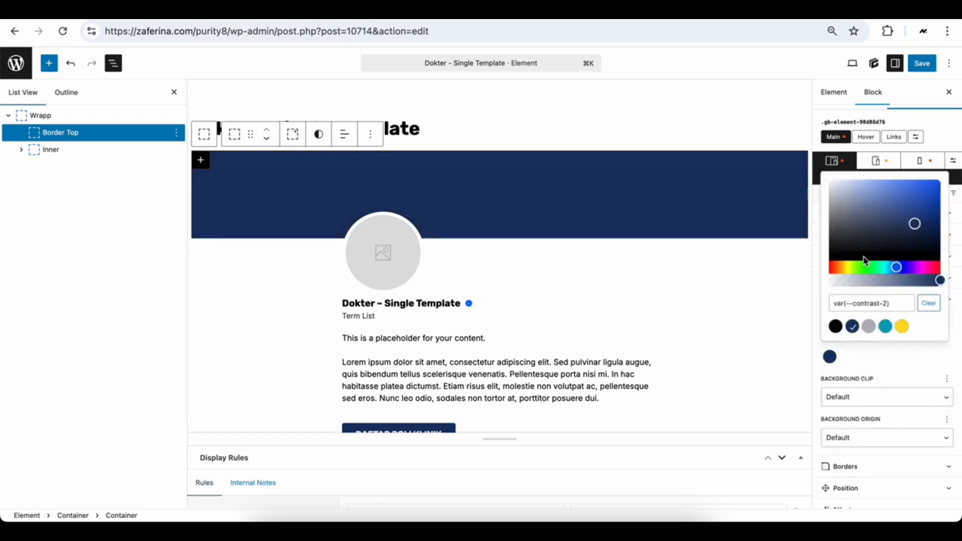
View the doctor profile on the live site in Firefox, including the Jadwal Praktek schedule and the Daftar Poli Klinik button.
left_click(353, 528)
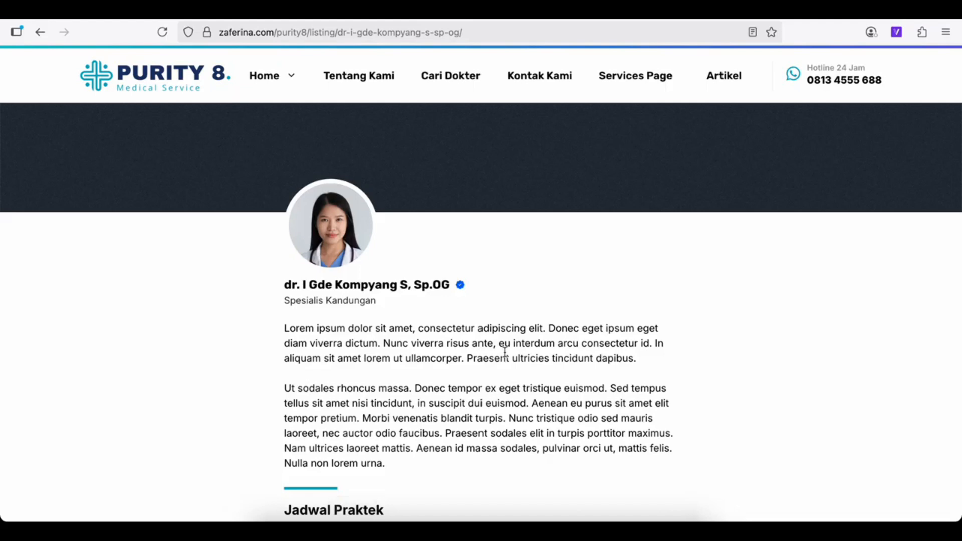
scroll(506, 353, "down", 5)
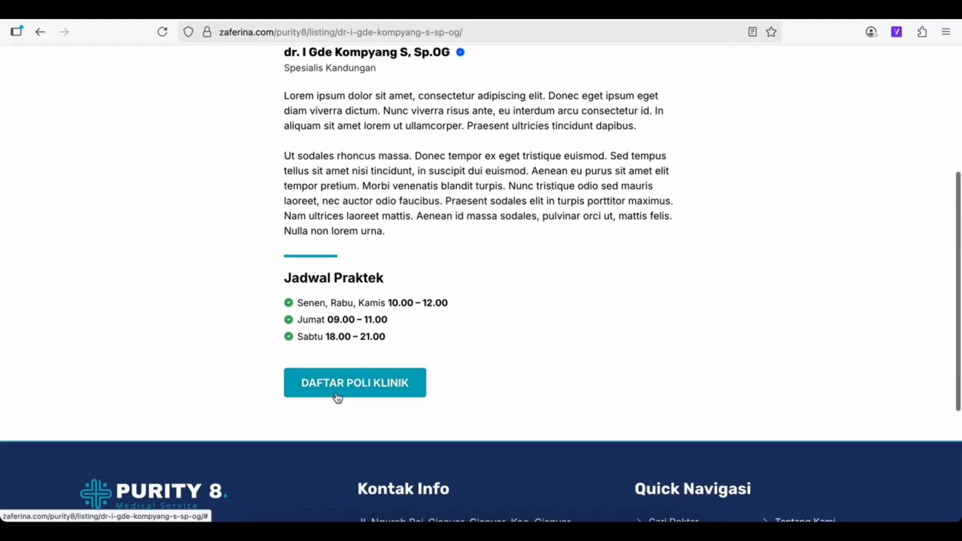
left_click(337, 396)
scroll(336, 391, "down", 6)
scroll(401, 367, "up", 2)
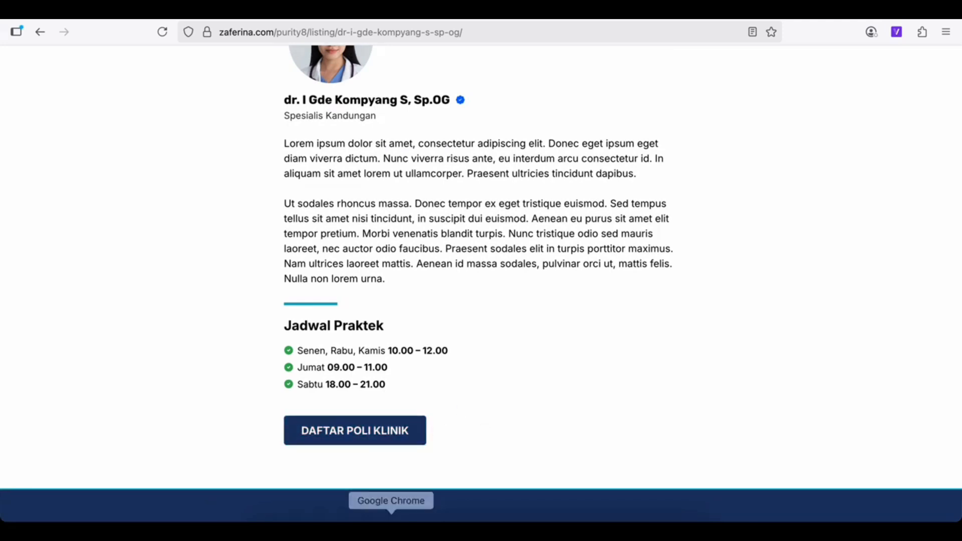
Back in the Chrome template editor, change the Daftar Poli Klinik button's text to "asdaad" and open its link settings.
left_click(393, 518)
scroll(470, 394, "down", 2)
left_click(408, 354)
triple_click(407, 354)
type("asdaa")
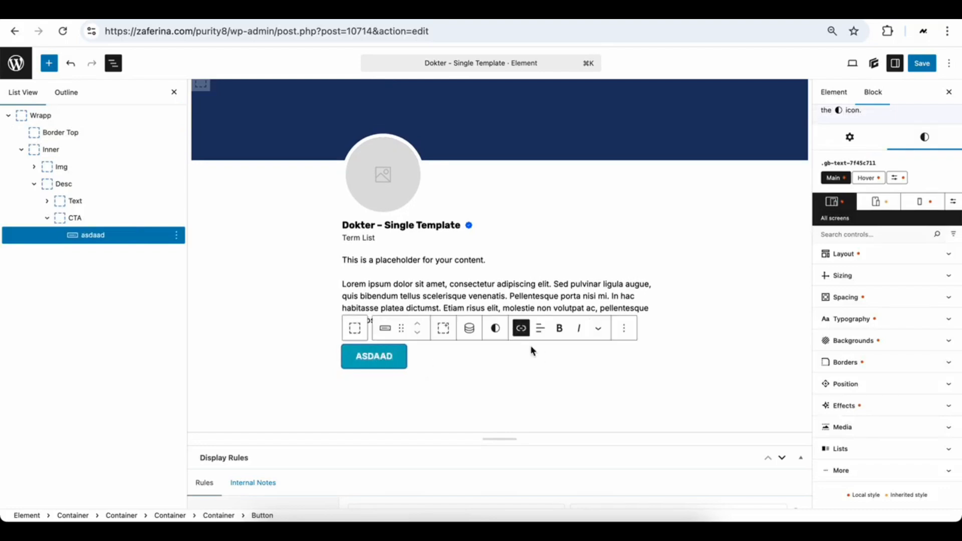
left_click(521, 328)
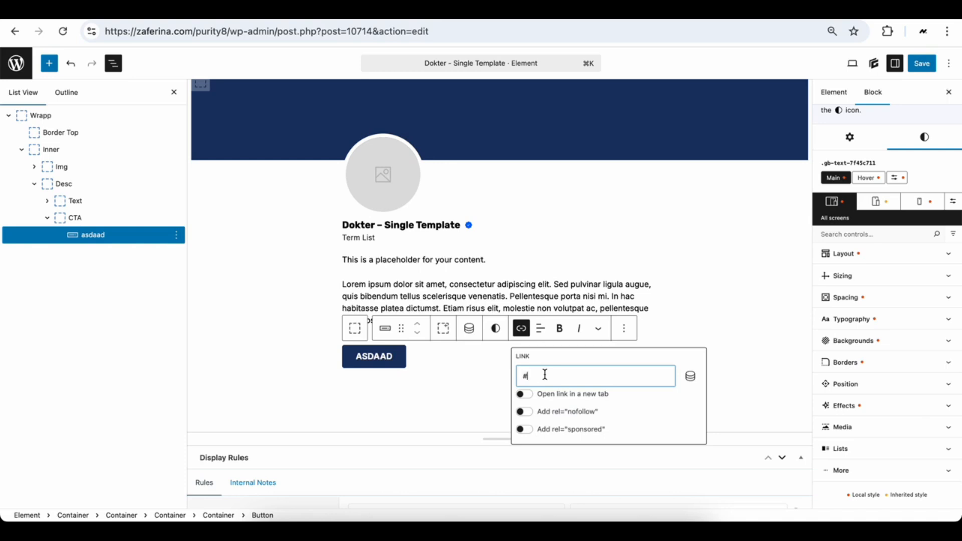
Show the block options of the CTA container, including Delete, and view the live doctor profile again.
left_click(152, 219)
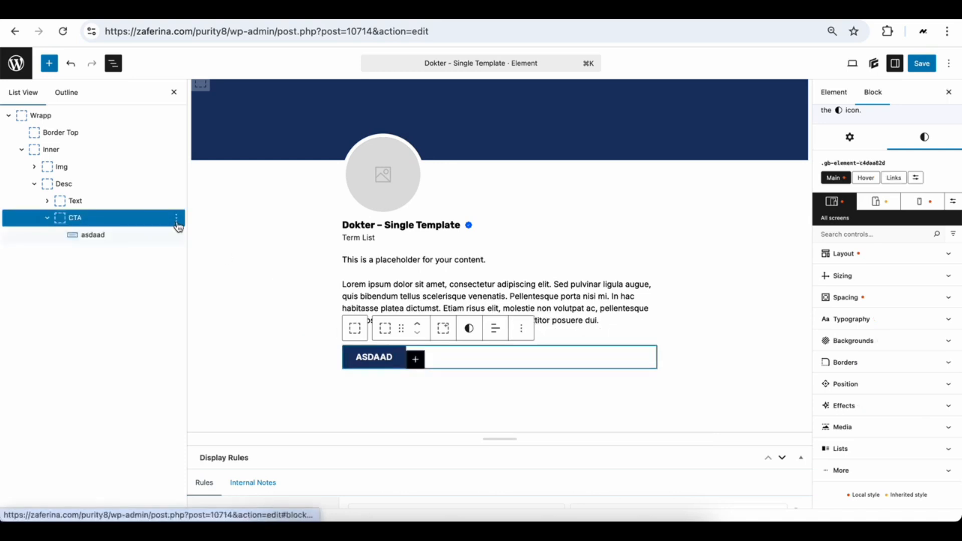
left_click(177, 219)
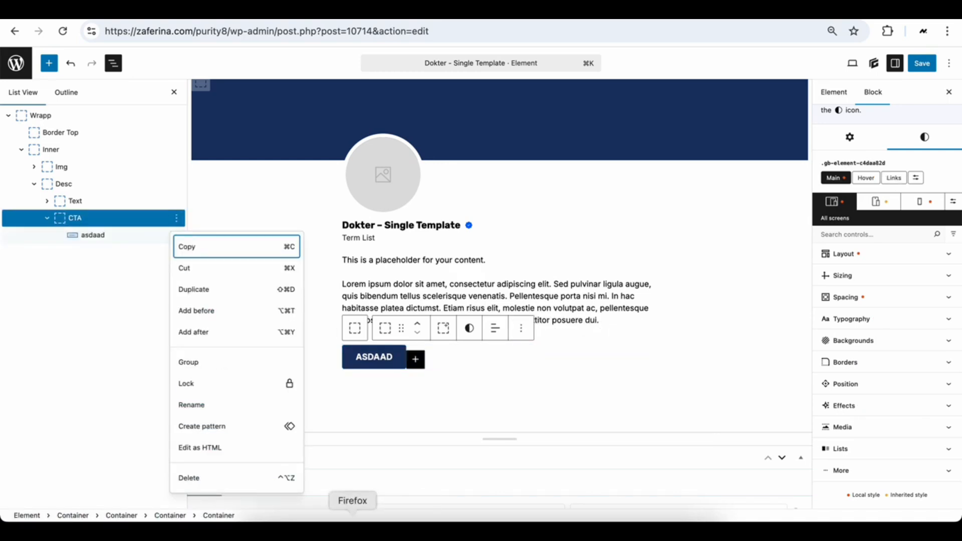
left_click(353, 521)
scroll(591, 322, "up", 5)
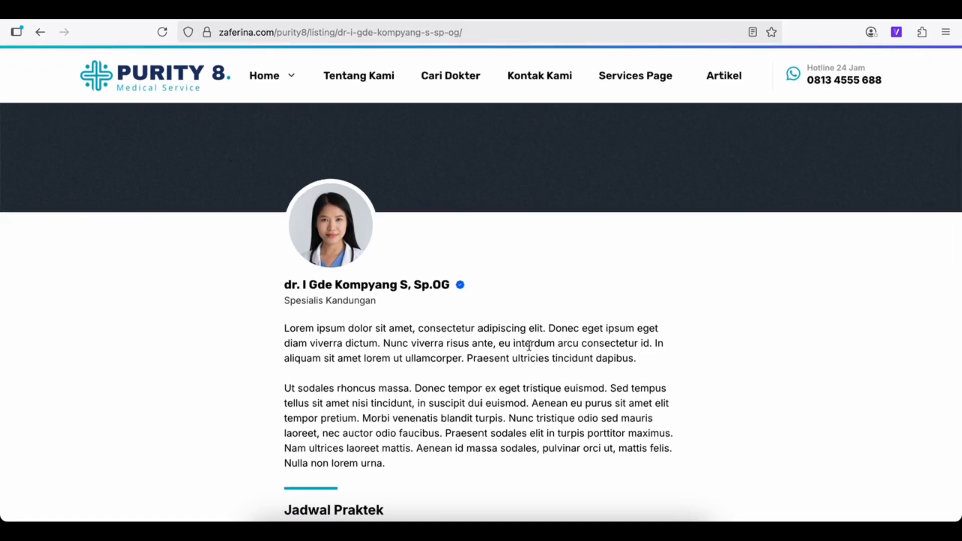
Return to Chrome and leave the Dokter – Single Template editor without saving the changes.
left_click(386, 518)
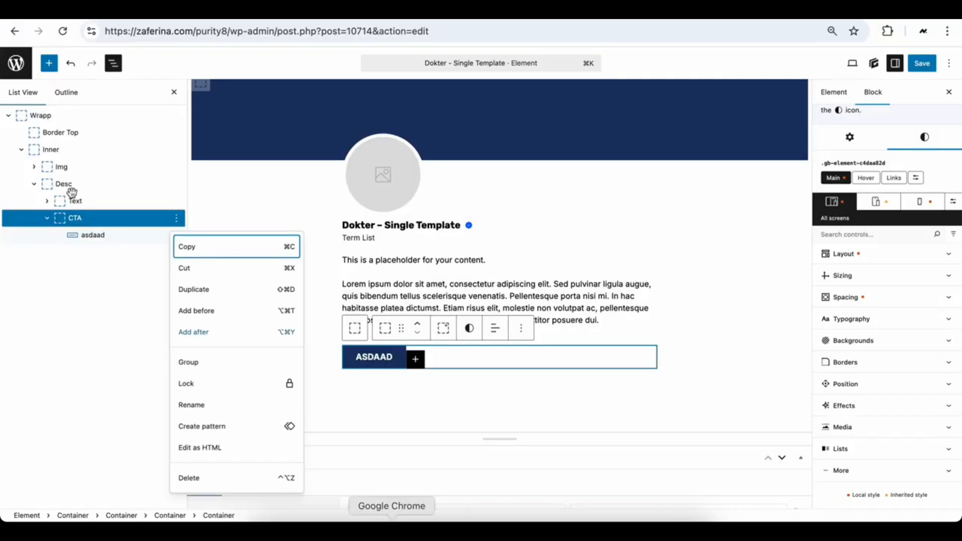
left_click(15, 65)
left_click(536, 205)
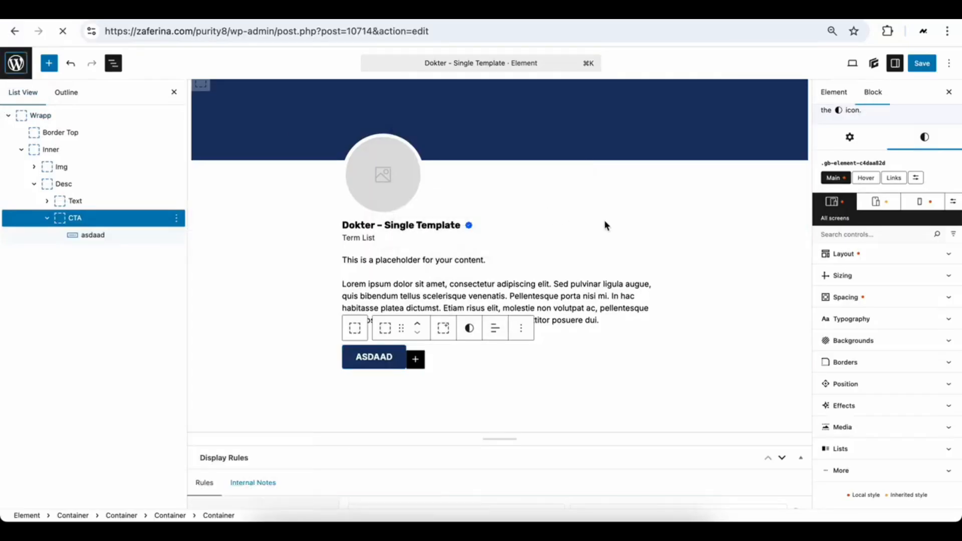
Open the Dokter post type in ACF and examine its labels, key, taxonomy, admin submenu and advanced settings.
scroll(119, 226, "down", 2)
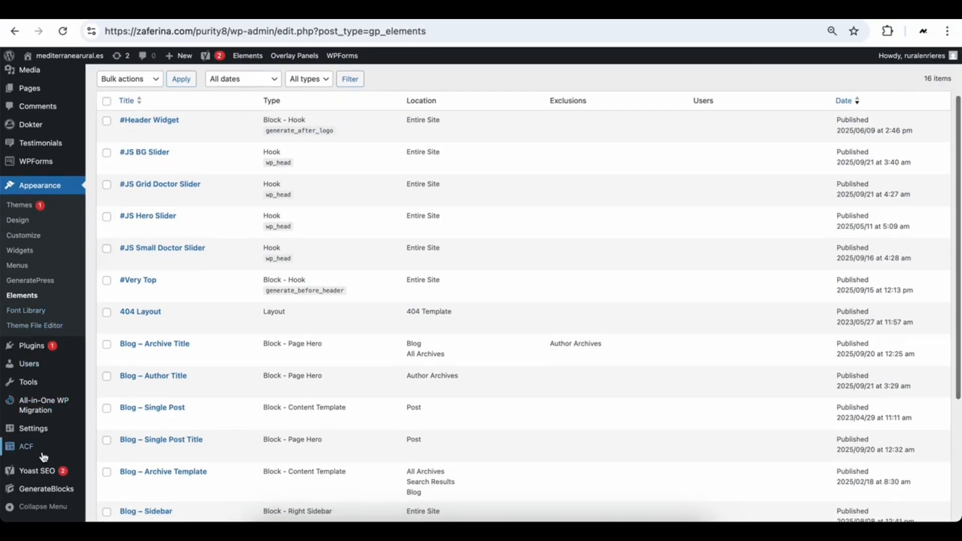
mouse_move(41, 454)
left_click(118, 451)
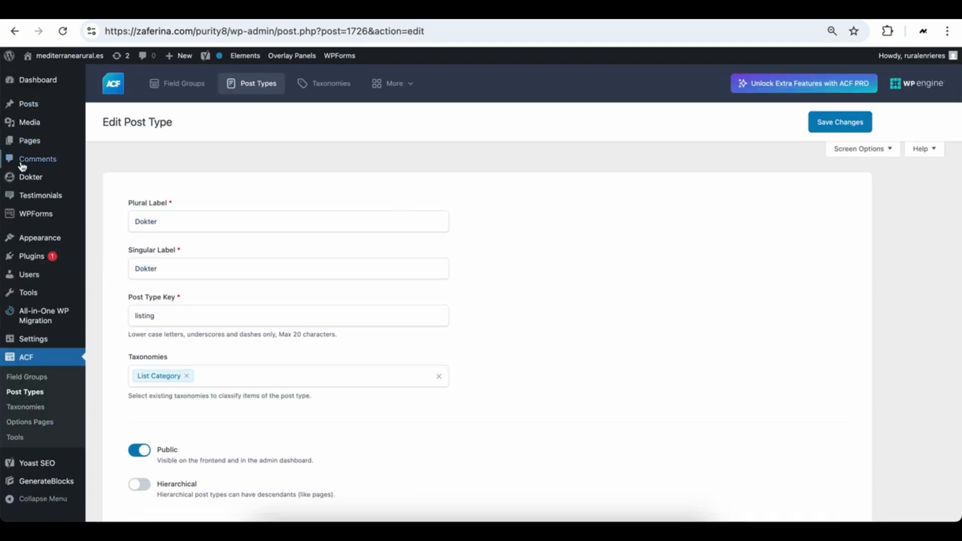
mouse_move(42, 178)
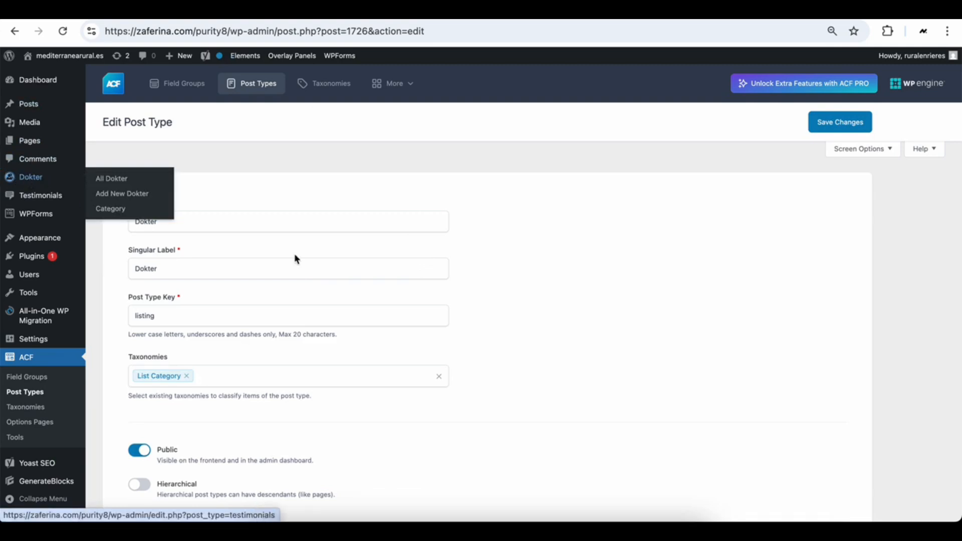
scroll(222, 248, "down", 10)
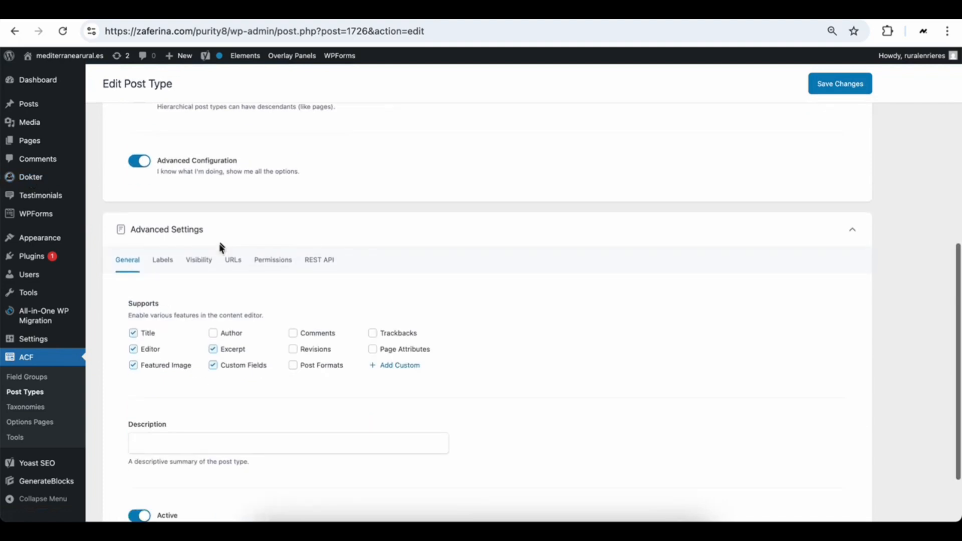
Set the post type's Menu Name label to "Dokter Spesialis" and save the changes.
left_click(171, 260)
scroll(210, 249, "up", 8)
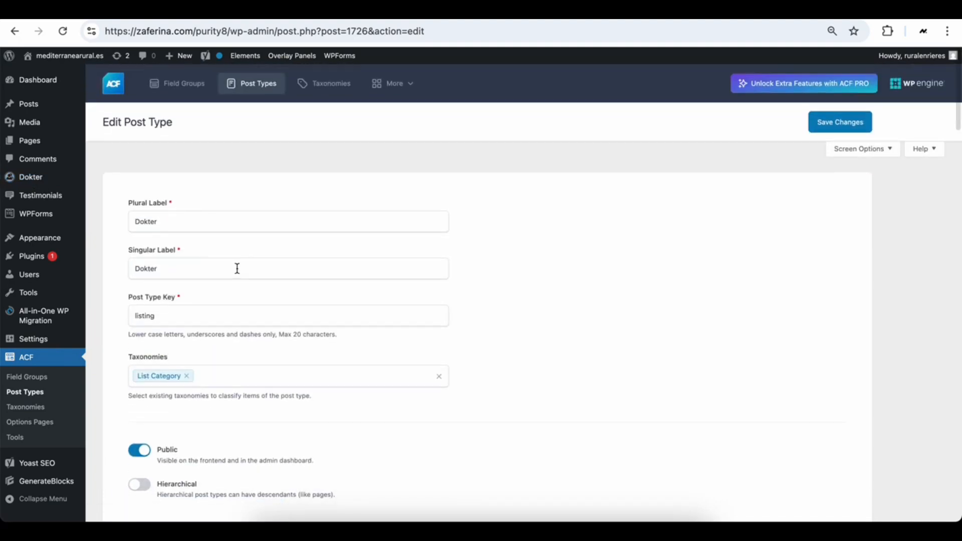
scroll(235, 268, "down", 11)
left_click(205, 195)
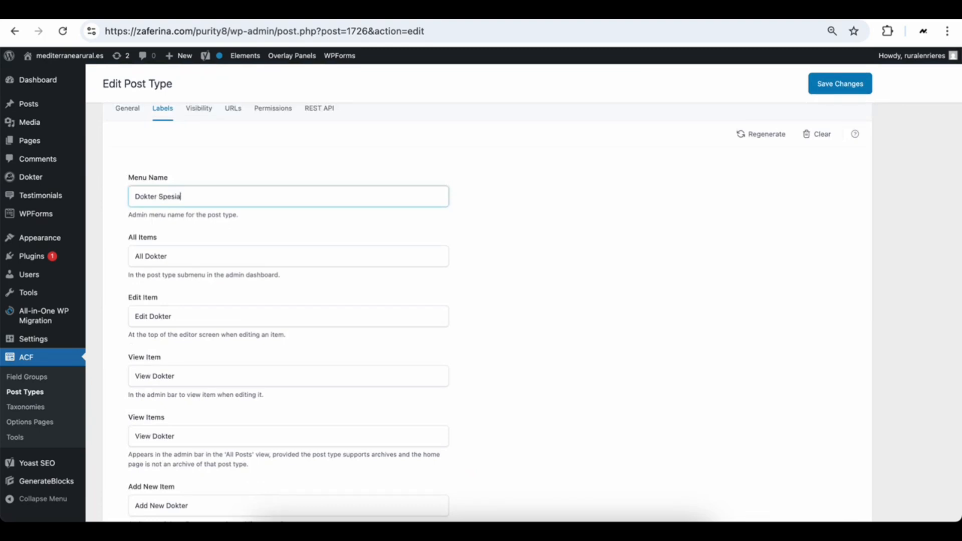
left_click(837, 85)
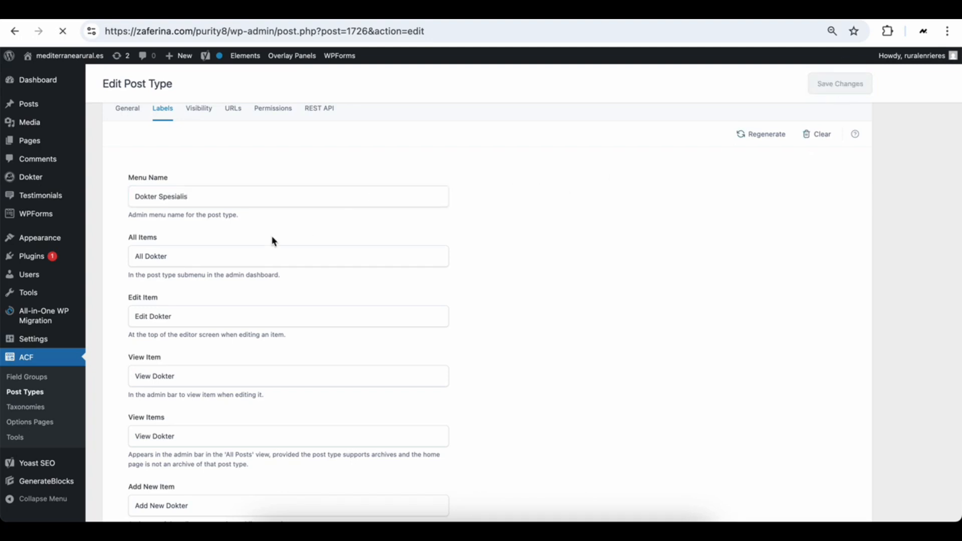
Examine the post type's full list of labels and the Dokter Spesialis admin submenu.
scroll(171, 291, "down", 3)
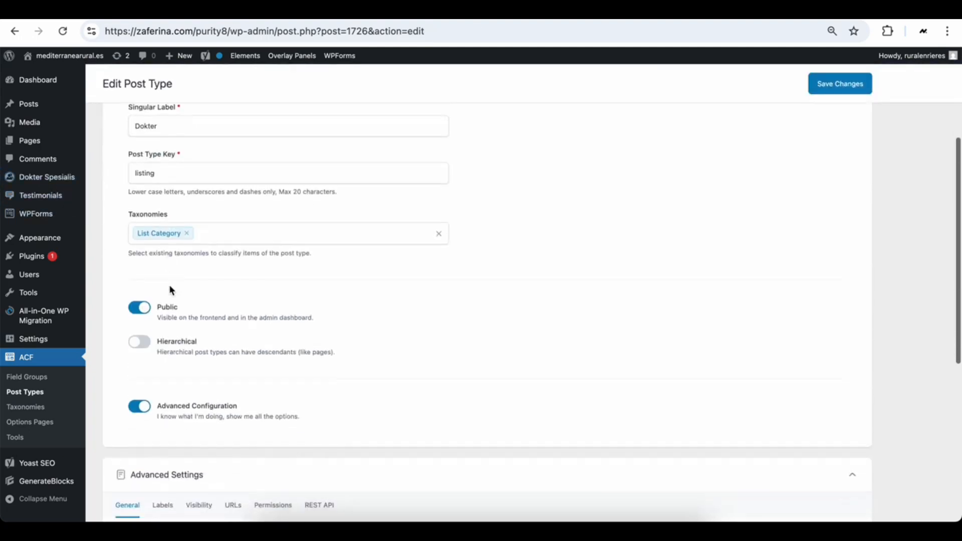
scroll(176, 326, "down", 3)
left_click(163, 357)
scroll(239, 370, "down", 3)
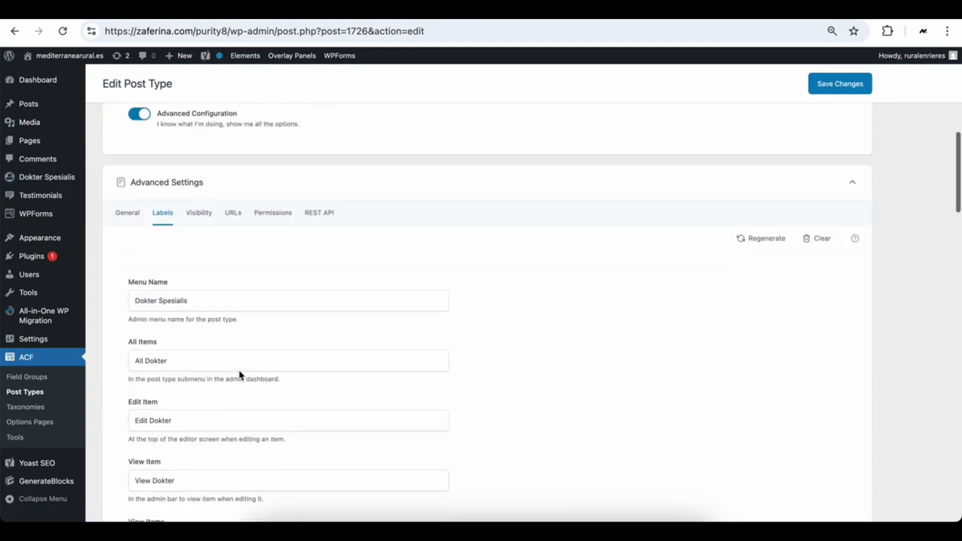
scroll(238, 370, "up", 2)
scroll(146, 335, "down", 3)
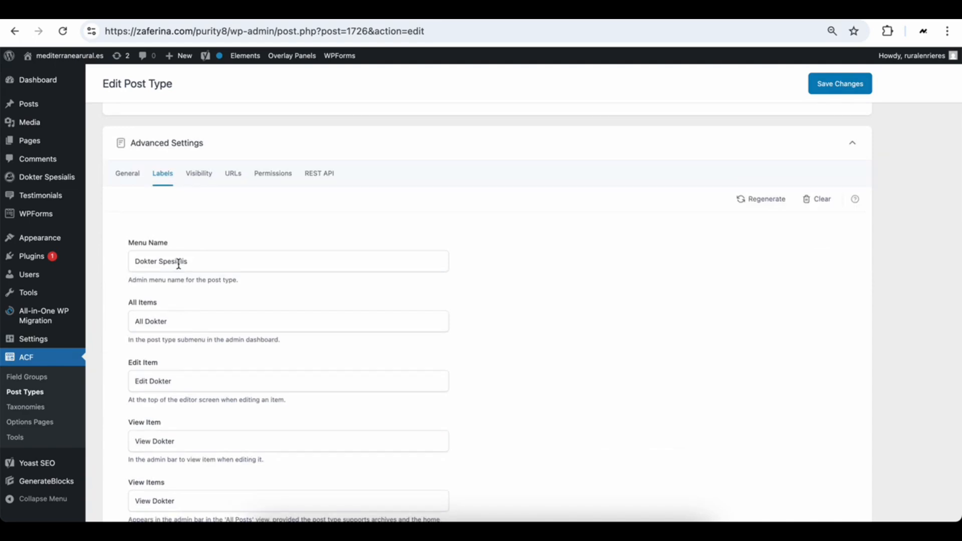
scroll(178, 263, "down", 15)
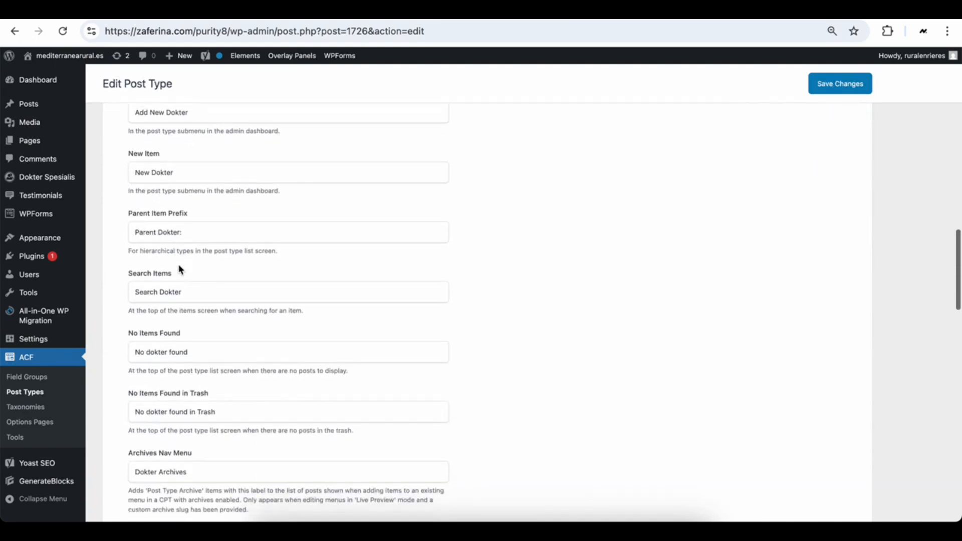
scroll(183, 280, "down", 5)
scroll(183, 279, "up", 20)
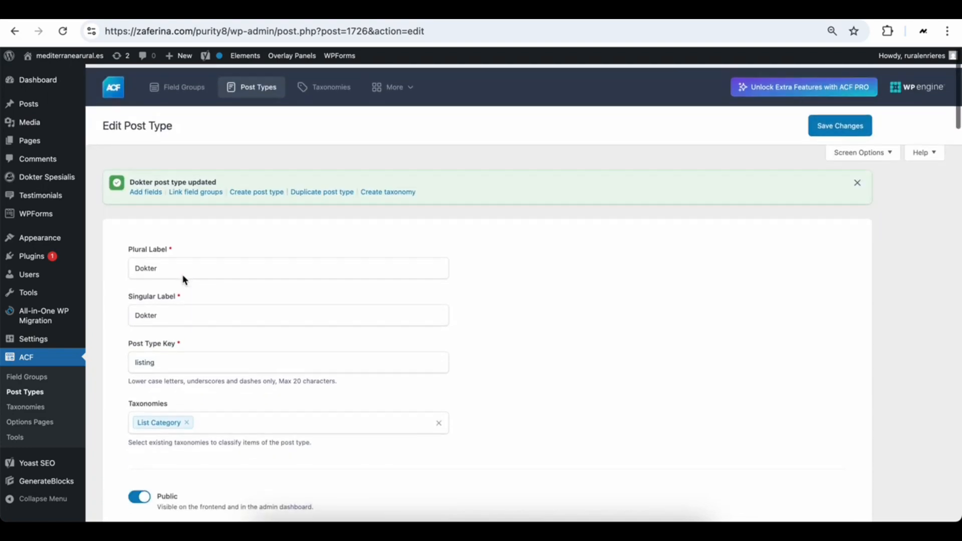
scroll(183, 280, "down", 20)
scroll(183, 280, "down", 5)
scroll(182, 279, "up", 20)
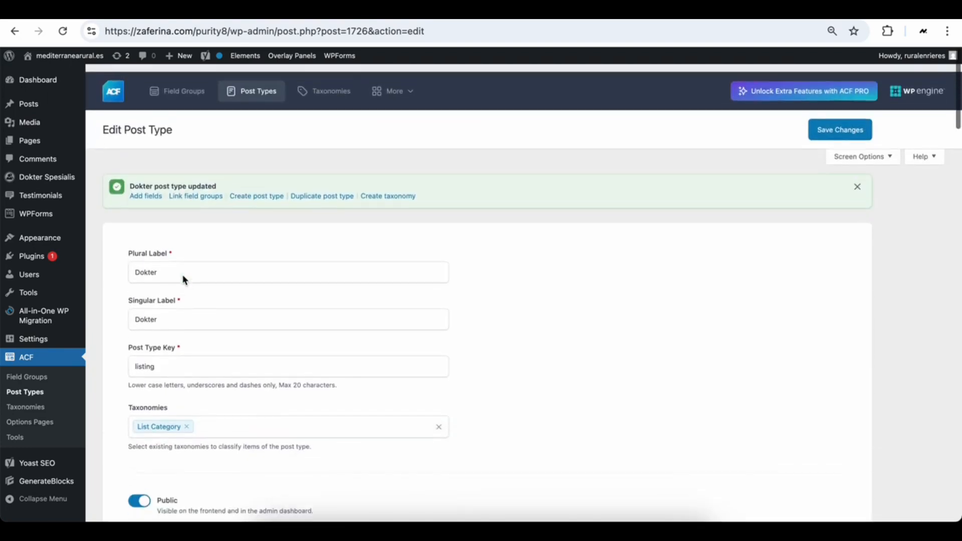
scroll(183, 279, "down", 4)
scroll(148, 261, "up", 2)
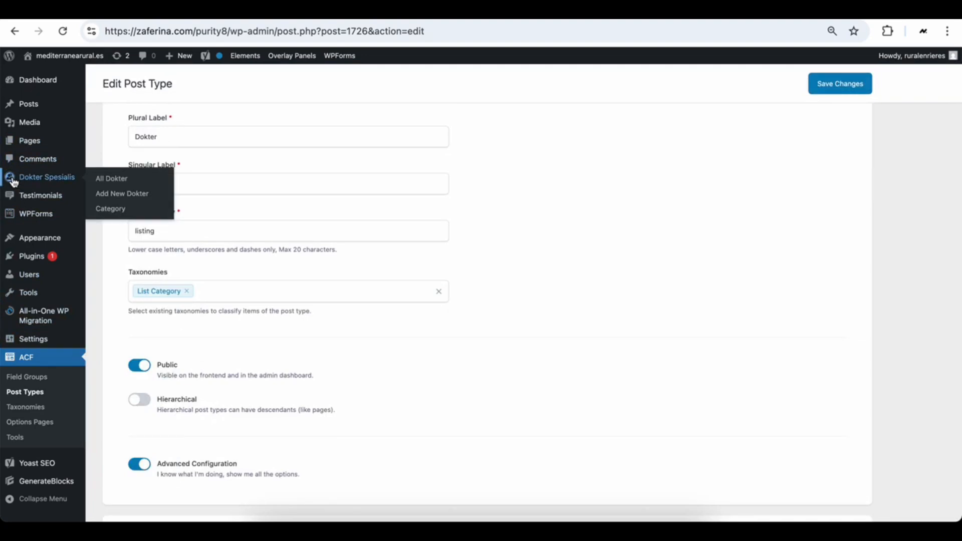
scroll(177, 297, "up", 3)
scroll(220, 337, "down", 8)
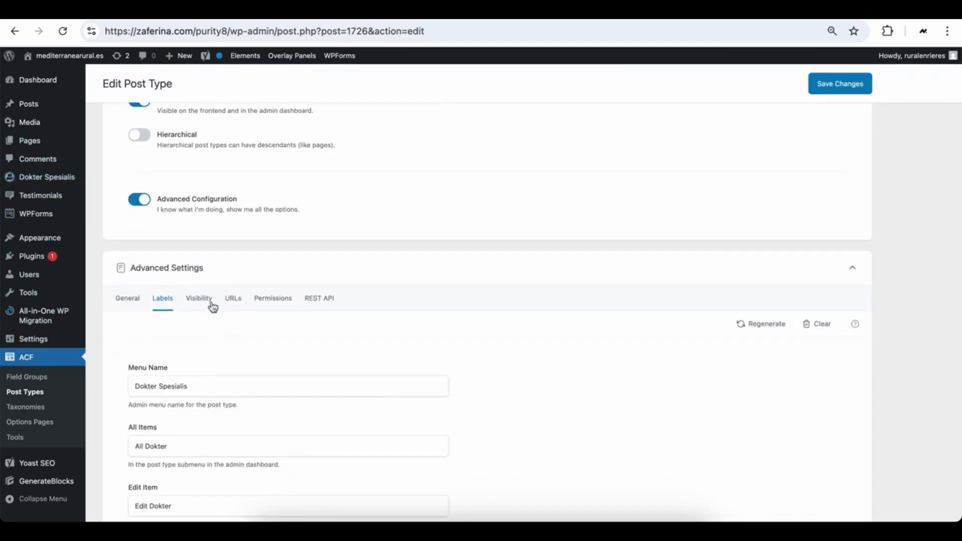
Examine the post type's visibility settings, comparing the Media Library and Dashicons sources for the menu icon.
left_click(212, 306)
scroll(333, 324, "down", 8)
scroll(310, 301, "up", 2)
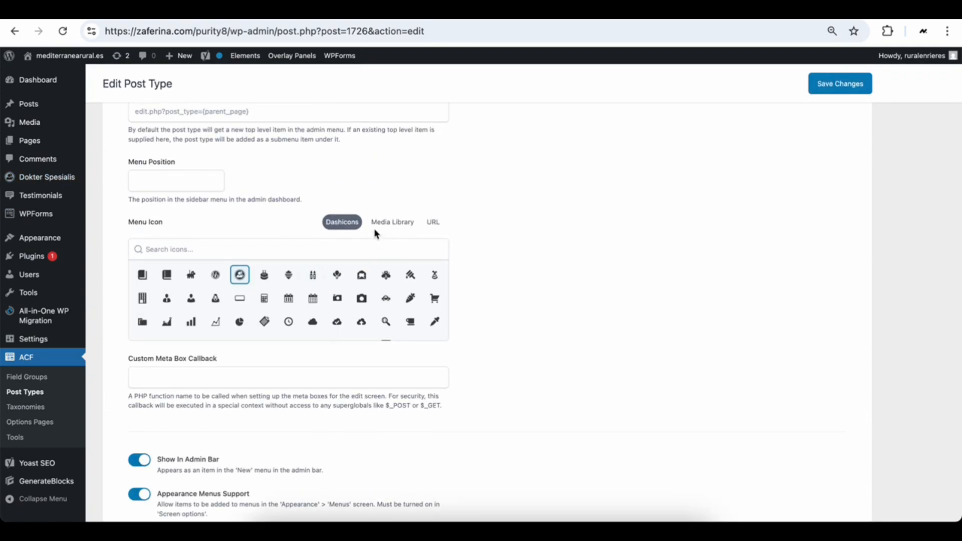
left_click(387, 227)
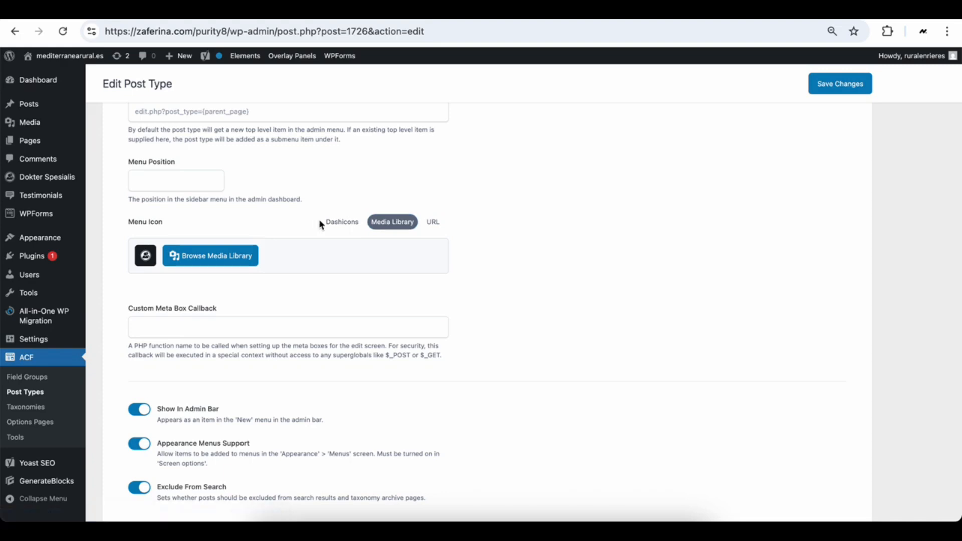
left_click(340, 226)
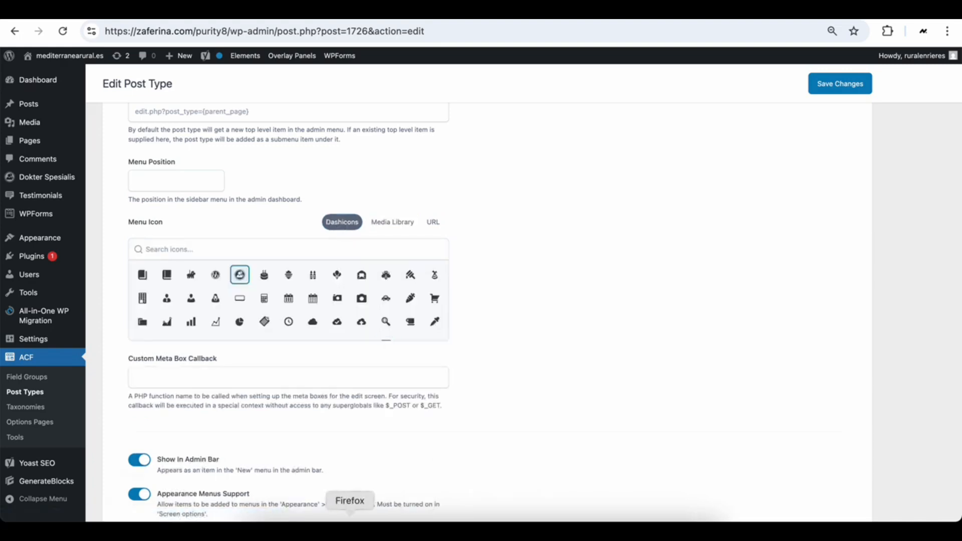
Switch to Firefox and inspect the "listing" slug in the live doctor profile's address.
left_click(348, 519)
scroll(350, 60, "down", 2)
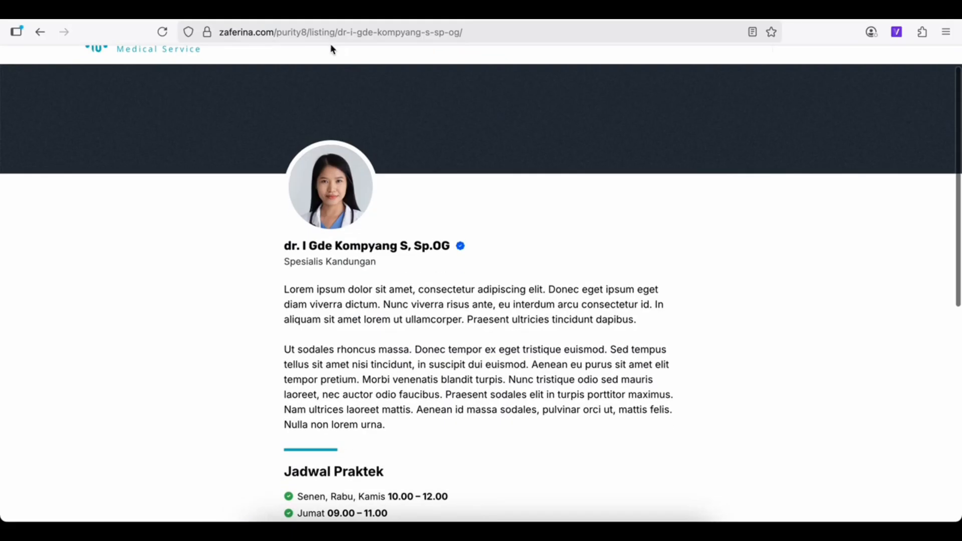
scroll(345, 50, "up", 2)
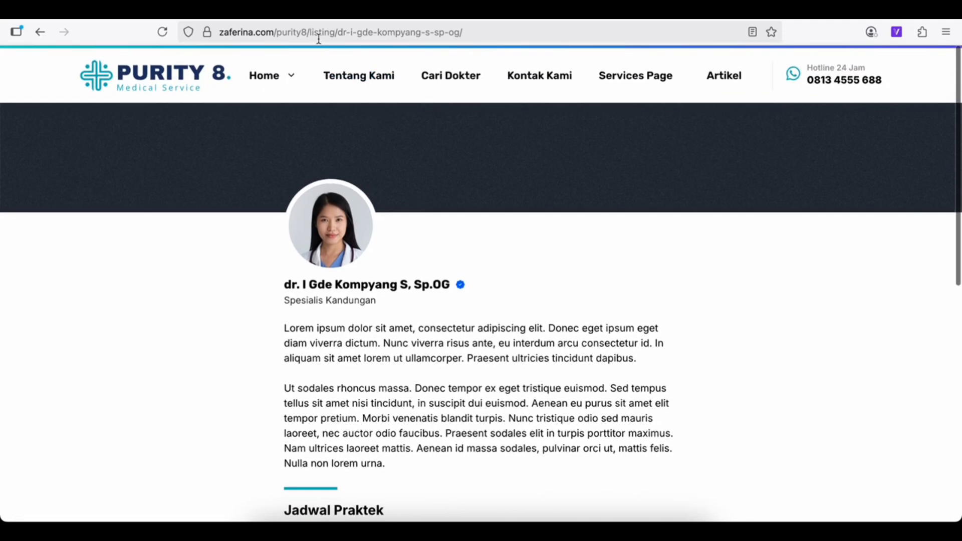
scroll(321, 73, "down", 1)
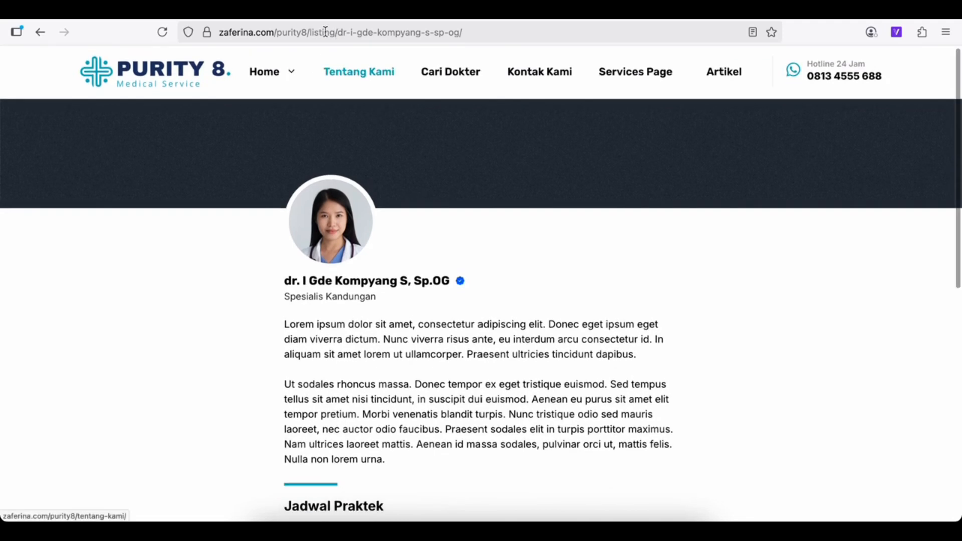
Back in Chrome, set the post type's Permalink Rewrite to Custom Permalink with the URL slug "dokter" and save the changes.
left_click(389, 528)
scroll(288, 298, "up", 3)
scroll(598, 309, "up", 9)
scroll(597, 308, "down", 3)
scroll(598, 308, "down", 1)
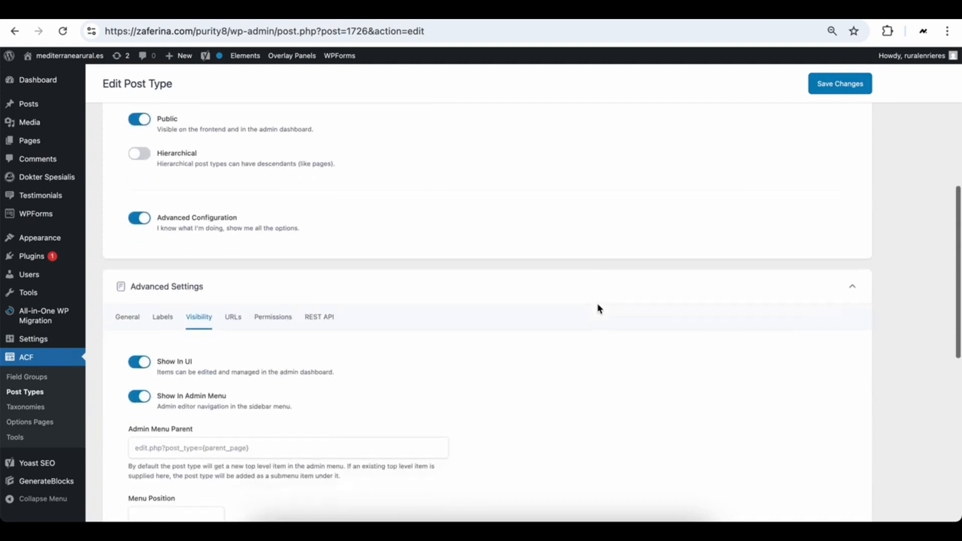
left_click(234, 317)
scroll(570, 336, "down", 5)
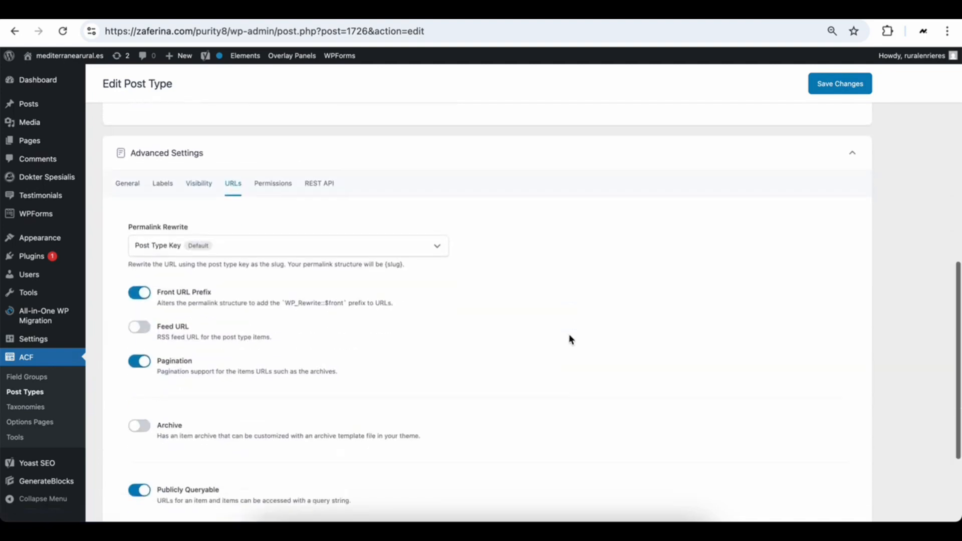
right_click(257, 199)
left_click(214, 200)
left_click(228, 204)
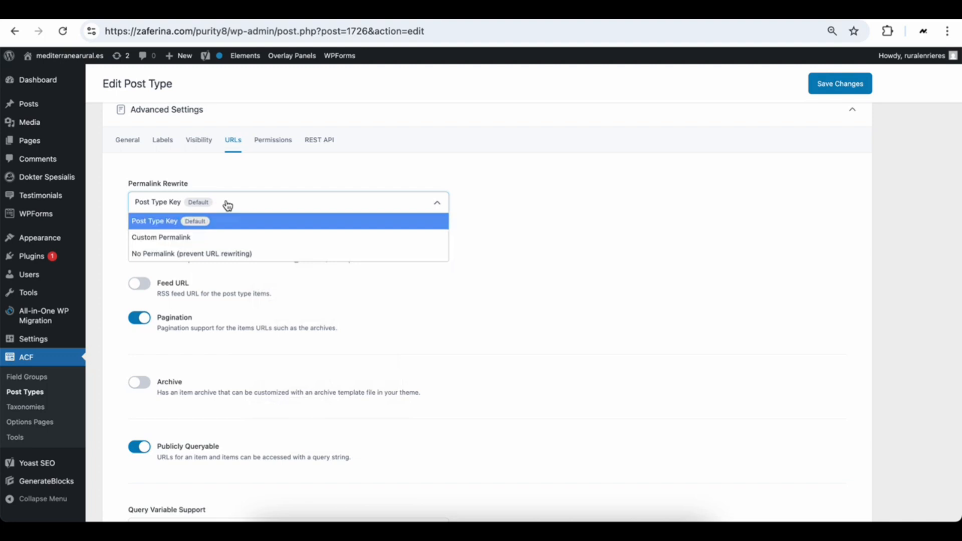
left_click(210, 237)
left_click(216, 264)
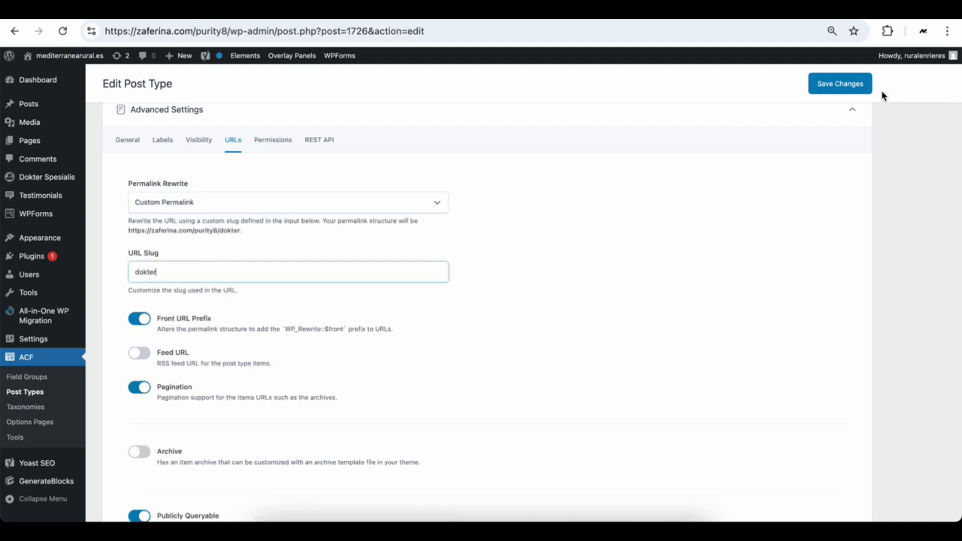
left_click(840, 86)
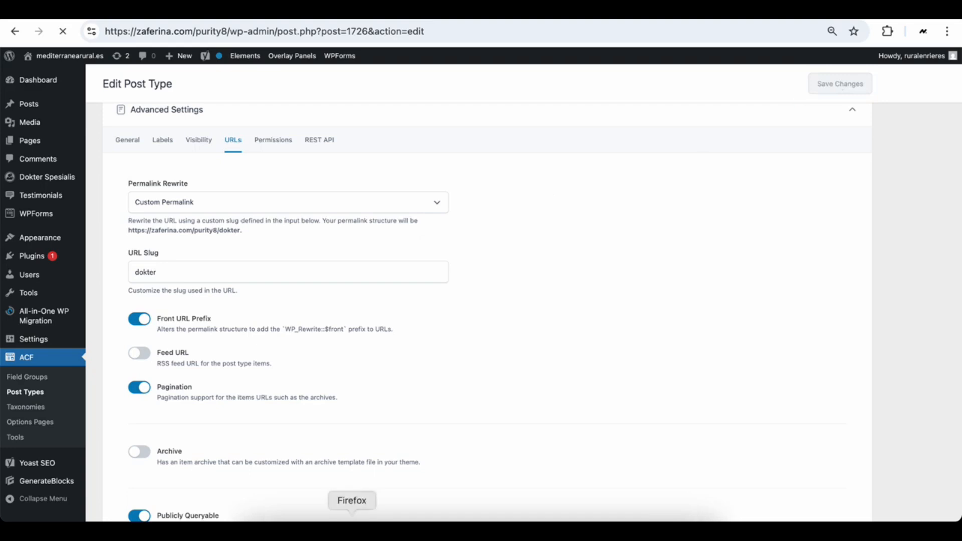
In Firefox, open the Cari Dokter page and view the second doctor's profile to check its address.
left_click(353, 523)
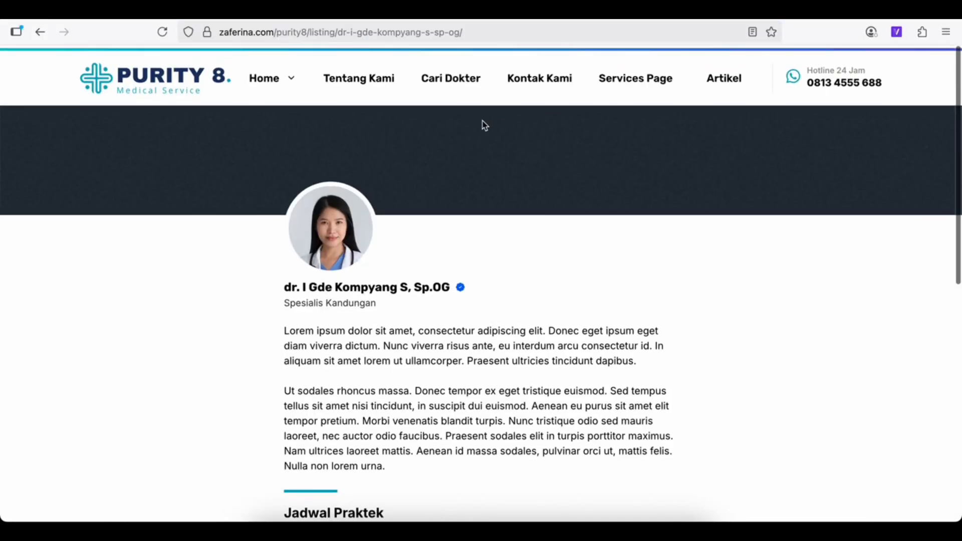
left_click(450, 78)
scroll(420, 320, "down", 2)
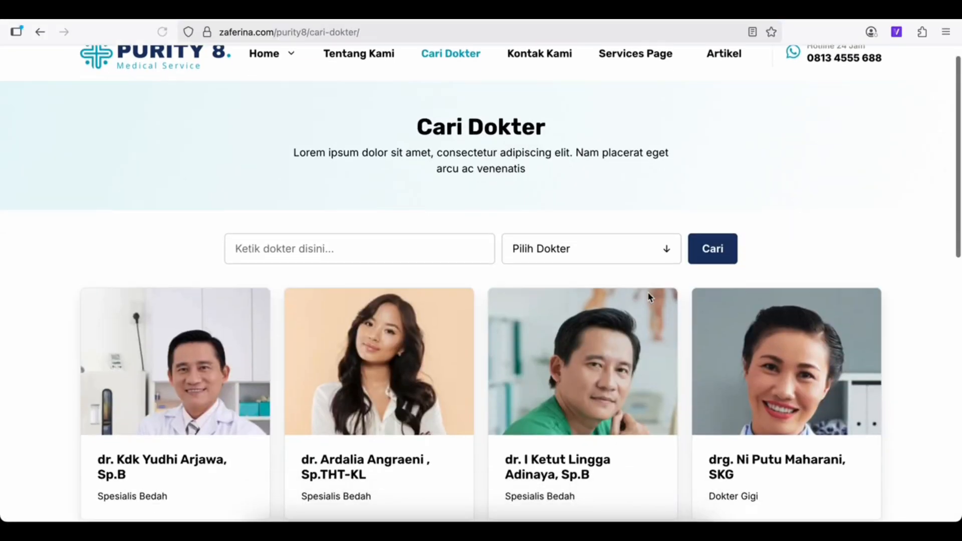
left_click(420, 321)
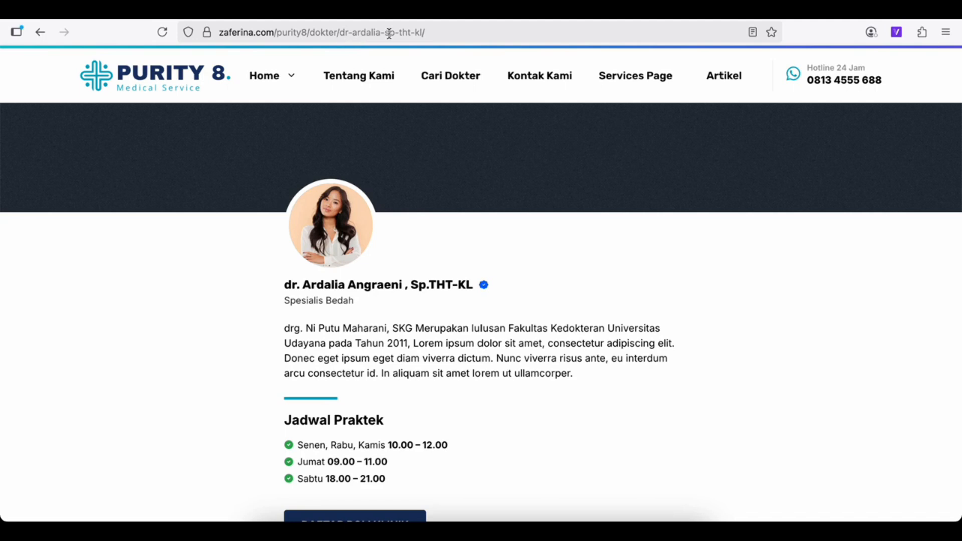
Shorten the profile address to zaferina.com/purity8/dokter/, load it, and go back to the Cari Dokter page.
left_click_drag(349, 33, 814, 59)
key("BackSpace")
key("BackSpace")
key("Return")
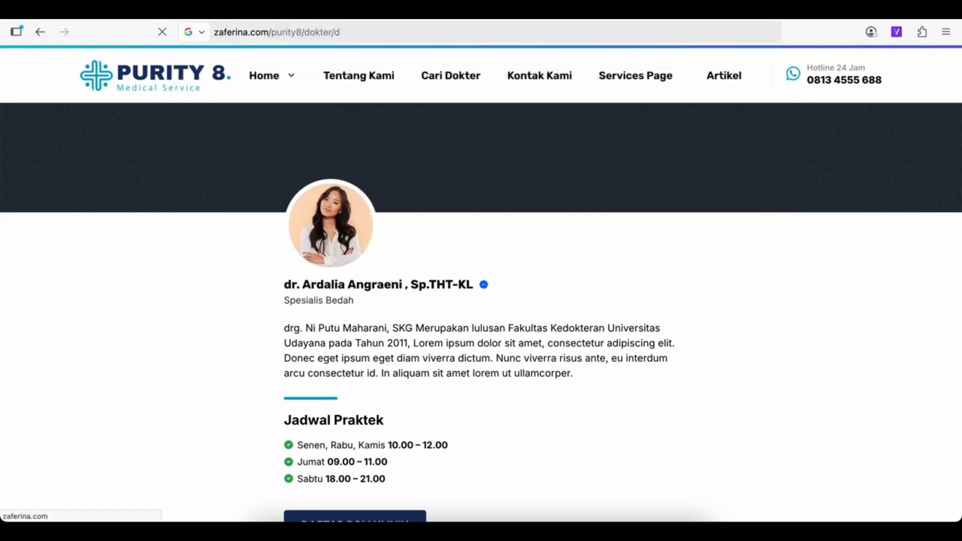
left_click_drag(339, 33, 442, 32)
key("BackSpace")
key("Return")
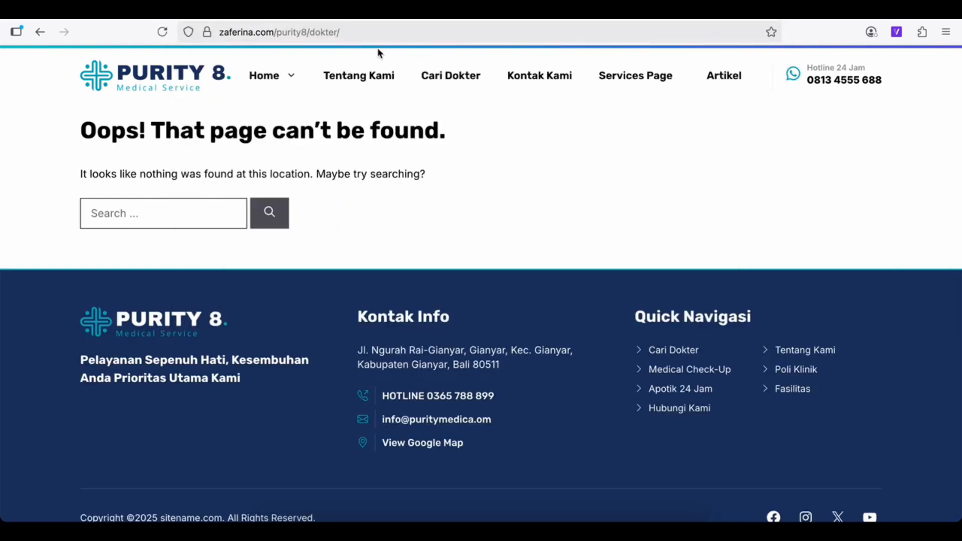
left_click(439, 76)
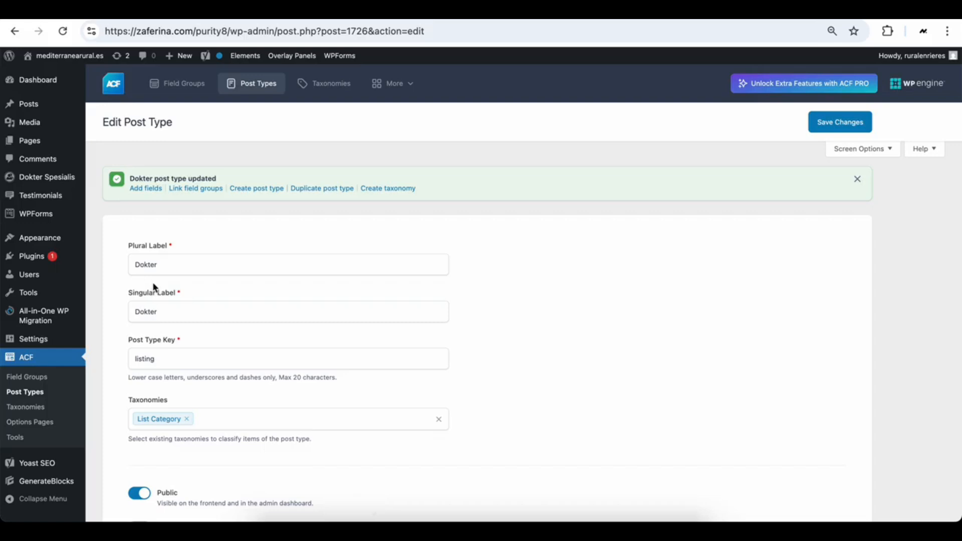
In Chrome, change the Cari Dokter page's slug to "dokter" with Quick Edit and update the page.
scroll(168, 311, "down", 7)
scroll(175, 333, "up", 8)
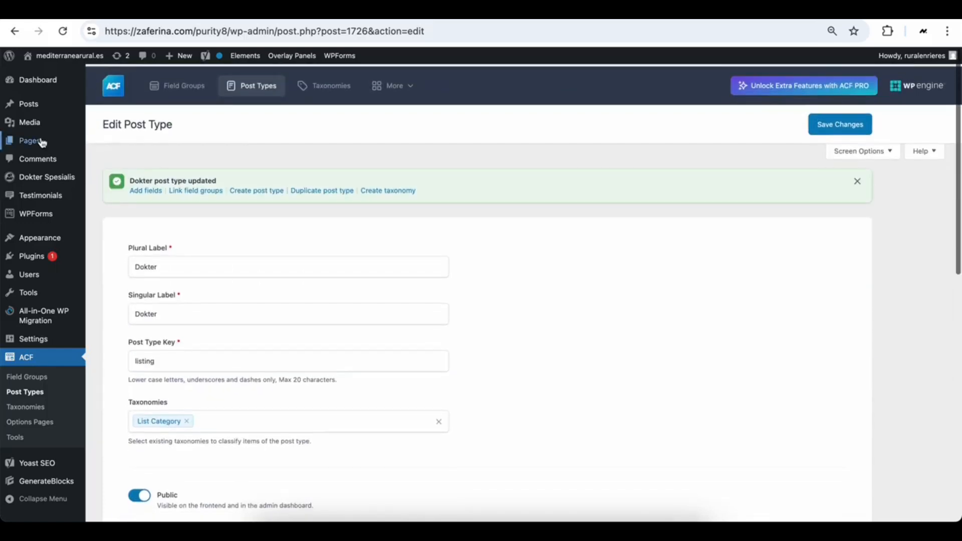
left_click(40, 142)
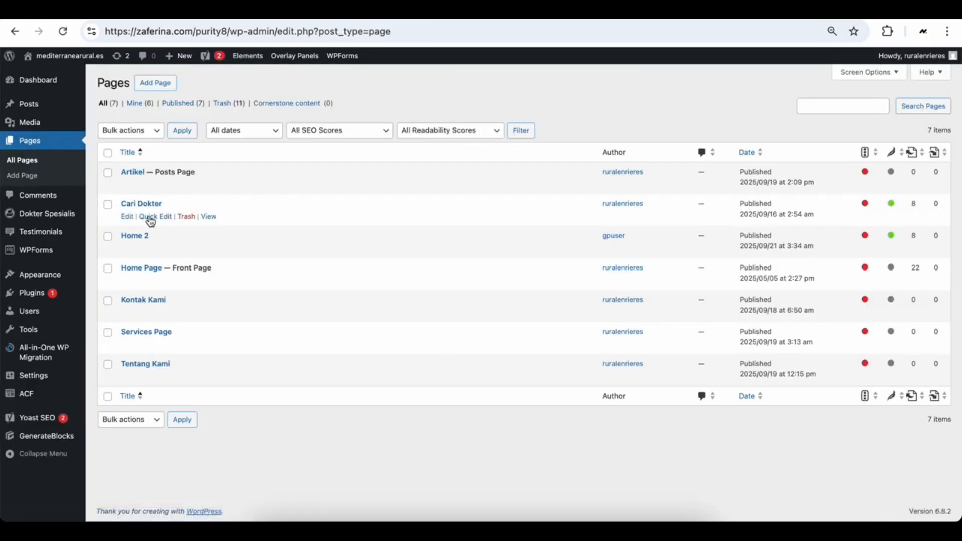
left_click(146, 217)
left_click_drag(170, 243, 110, 243)
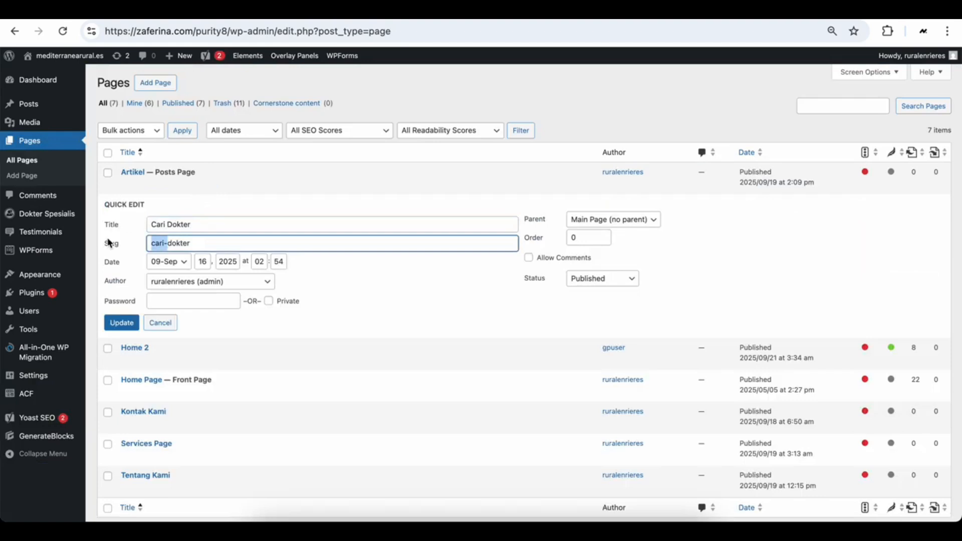
key("BackSpace")
left_click(121, 323)
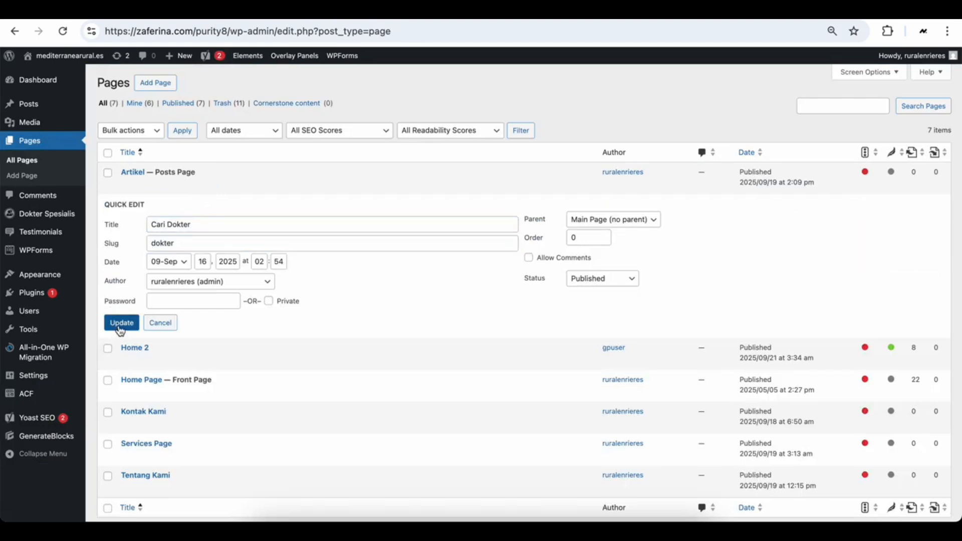
In Firefox, reload the site from its home page, open Cari Dokter and view a doctor's profile.
left_click(355, 521)
left_click(179, 86)
left_click(459, 84)
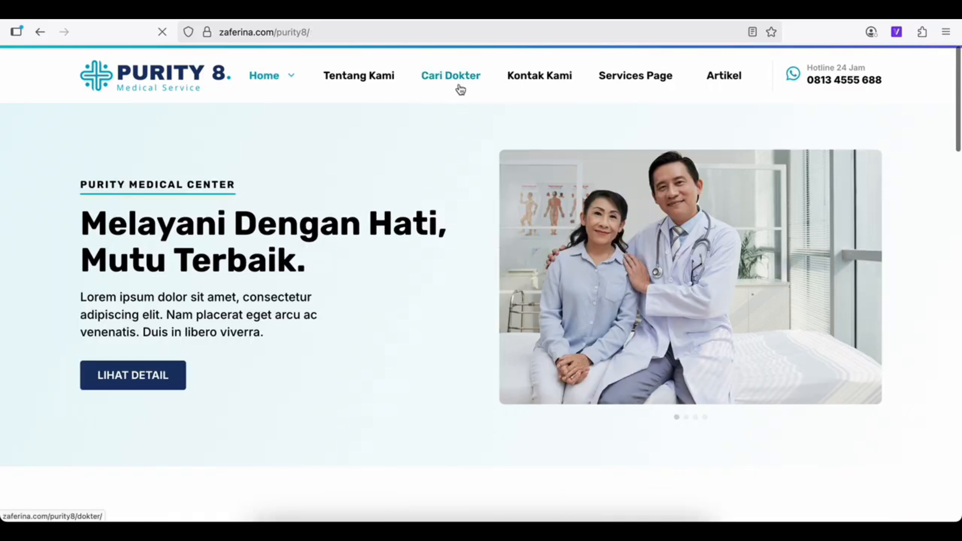
left_click(543, 374)
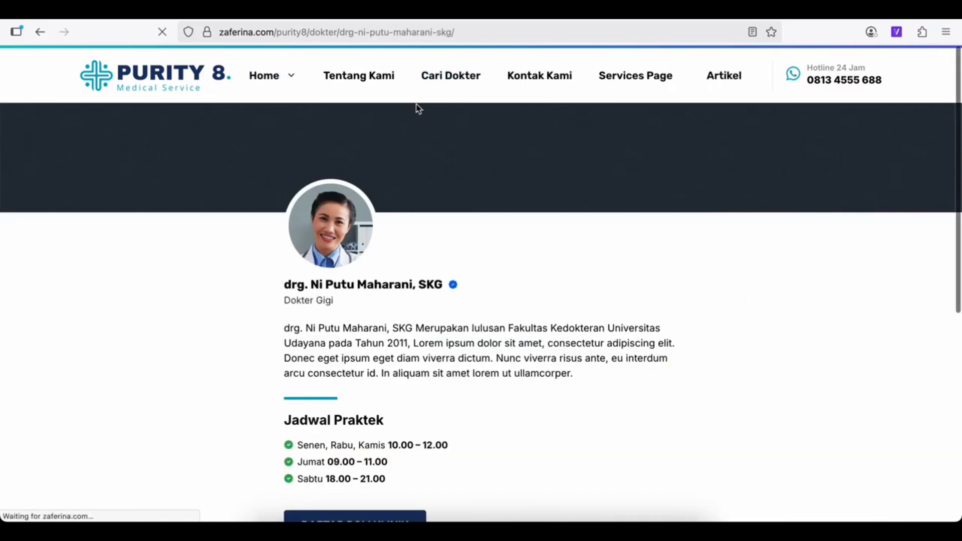
Remove the doctor's slug from the profile address and load zaferina.com/purity8/dokter/ again.
left_click_drag(341, 32, 765, 64)
key("BackSpace")
key("Return")
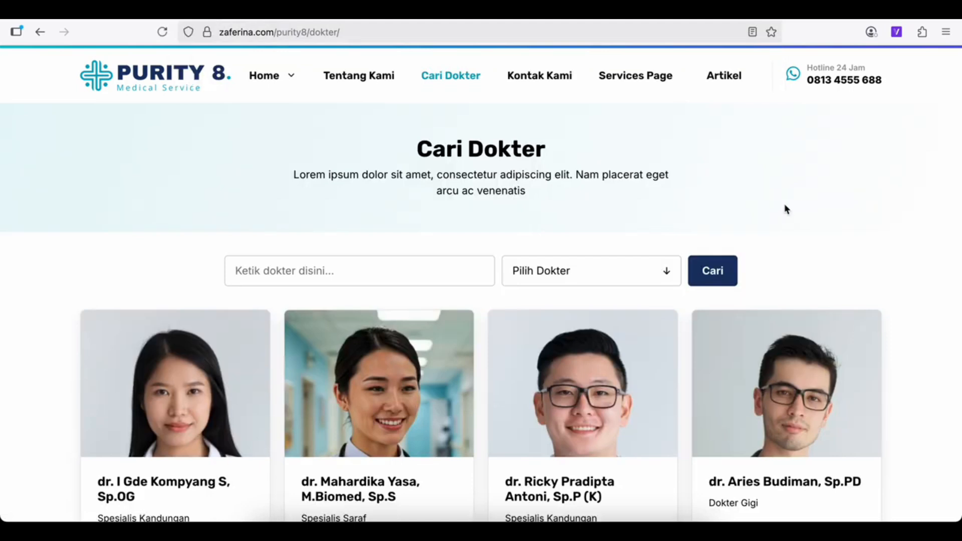
Look over the doctor cards on the Cari Dokter page loaded under the dokter address.
scroll(784, 205, "down", 10)
scroll(784, 206, "up", 10)
scroll(756, 294, "down", 10)
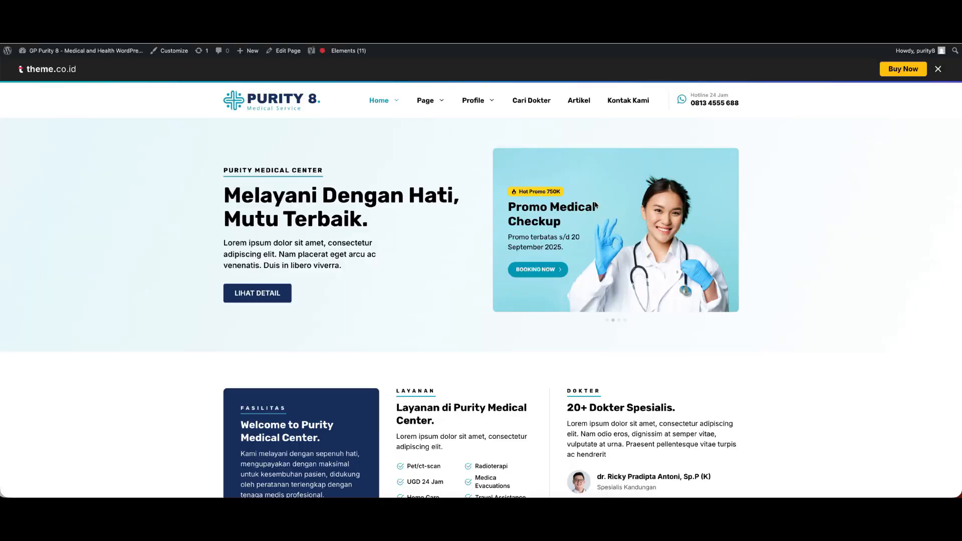
Review the theme.co.id Purity 8 demo home page from the hero slider to the footer, including the Page submenu in the header.
scroll(526, 257, "down", 8)
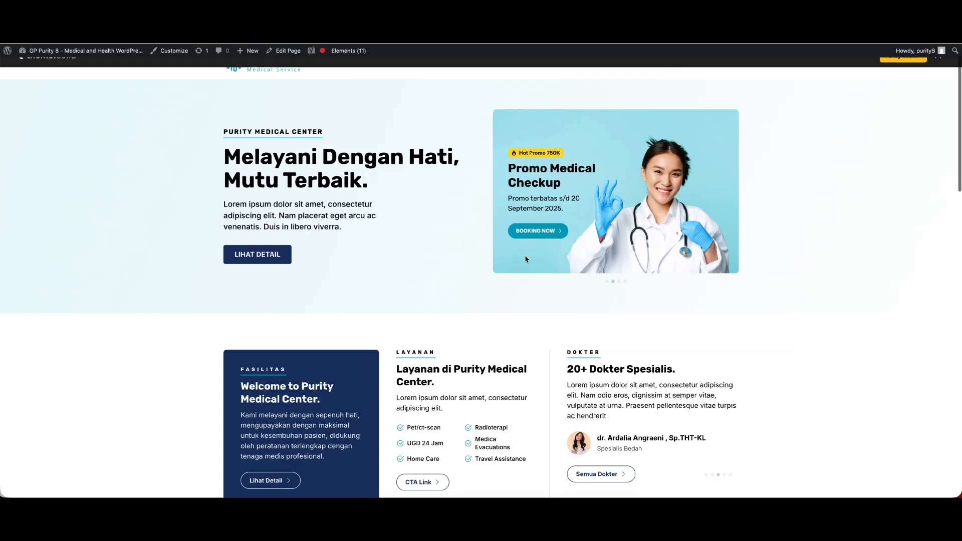
scroll(529, 259, "up", 9)
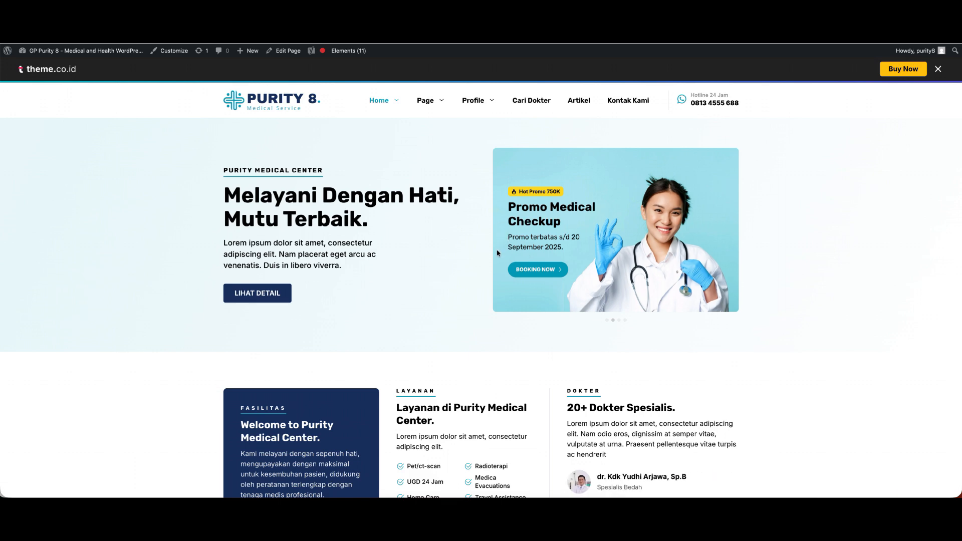
scroll(500, 257, "down", 10)
scroll(499, 258, "up", 10)
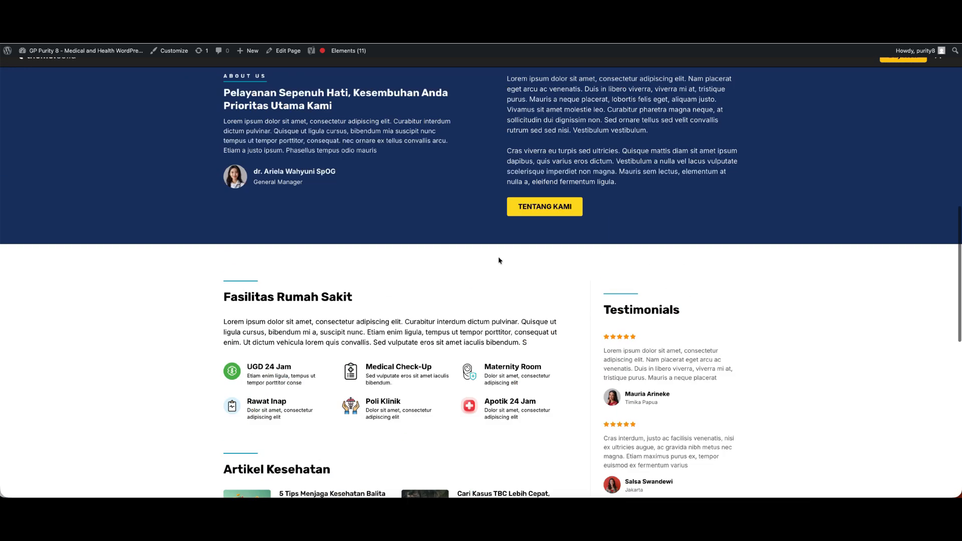
mouse_move(427, 100)
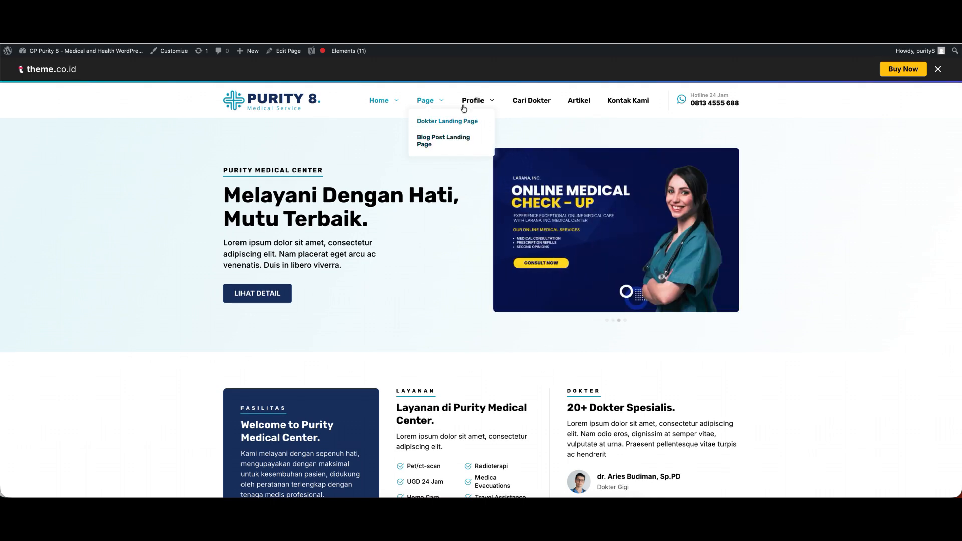
mouse_move(469, 109)
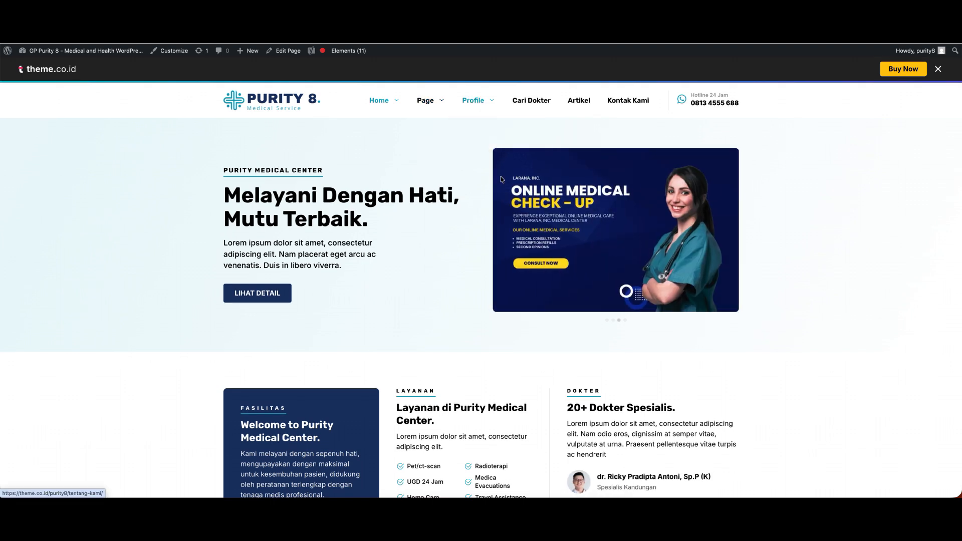
scroll(508, 263, "down", 5)
scroll(508, 263, "down", 15)
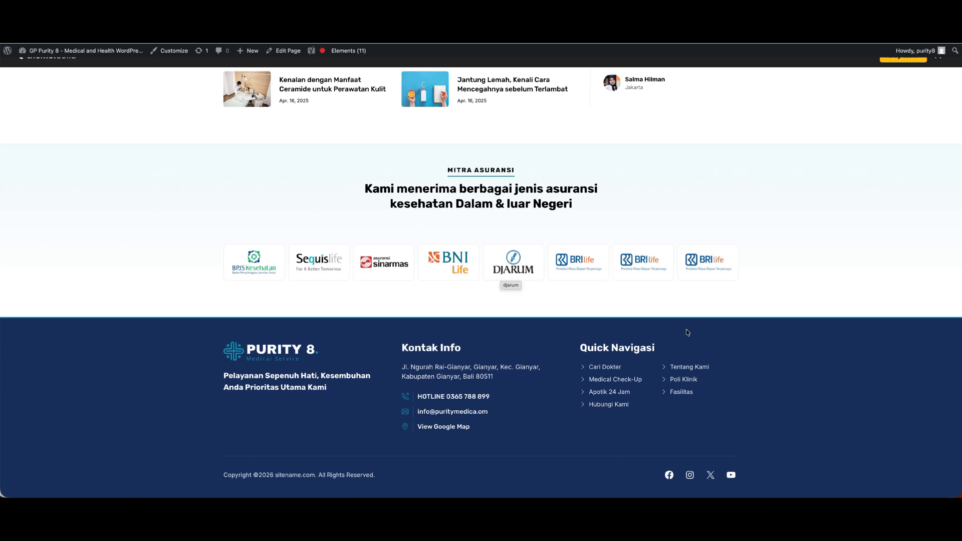
scroll(582, 293, "up", 20)
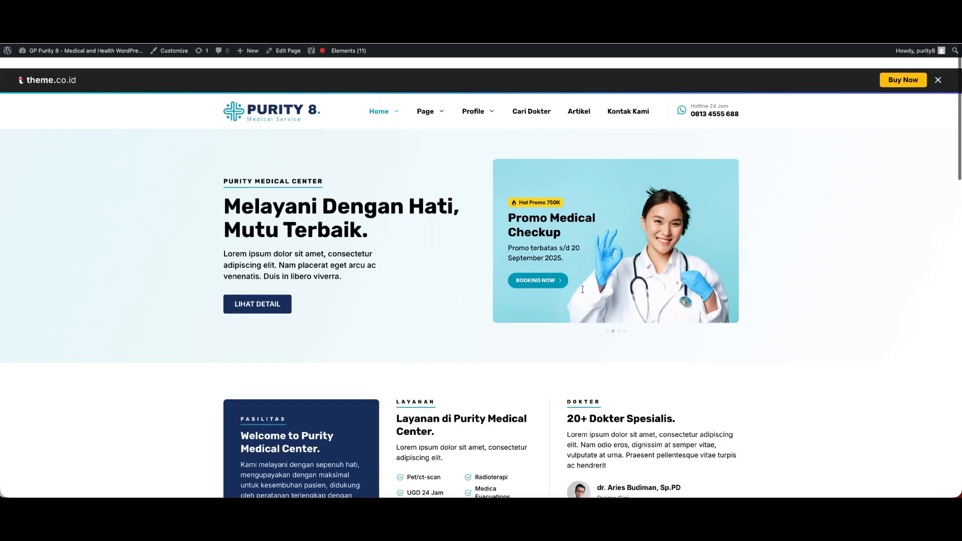